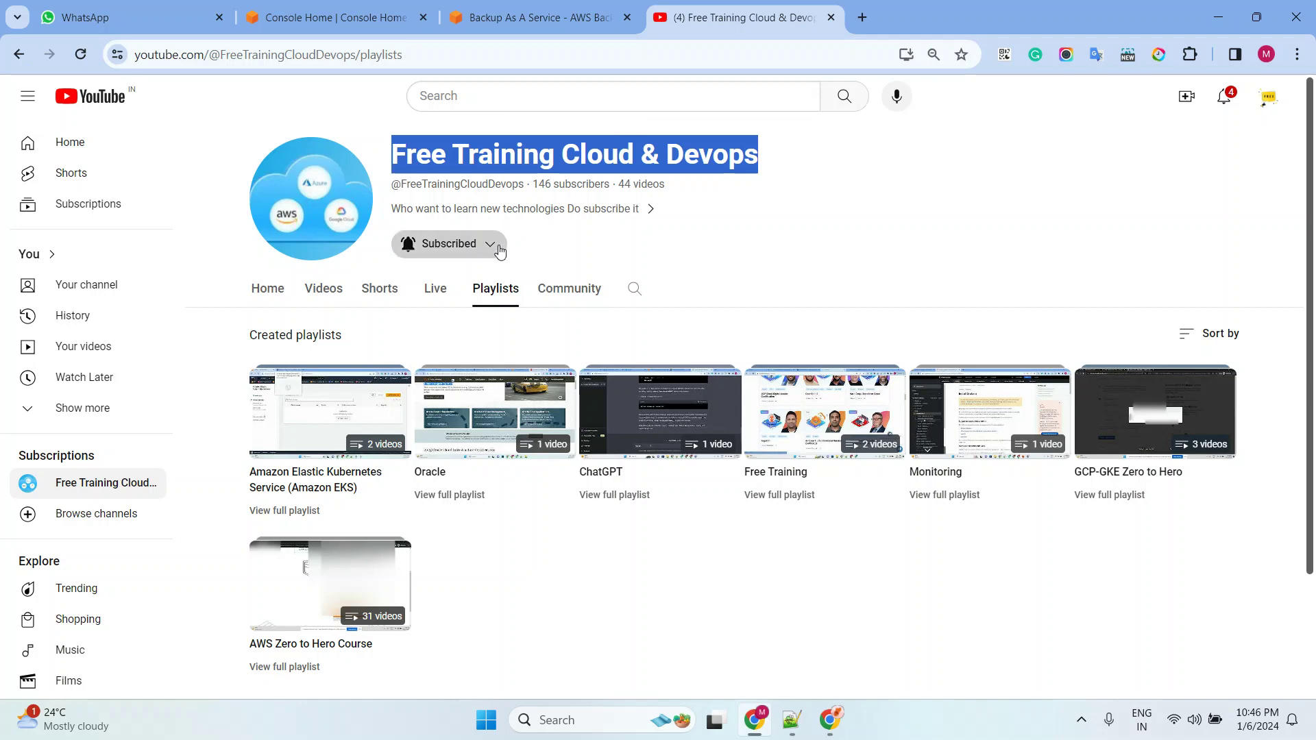
{"action": "left_click", "coordinate": [491, 245]}
{"action": "left_click", "coordinate": [832, 231]}
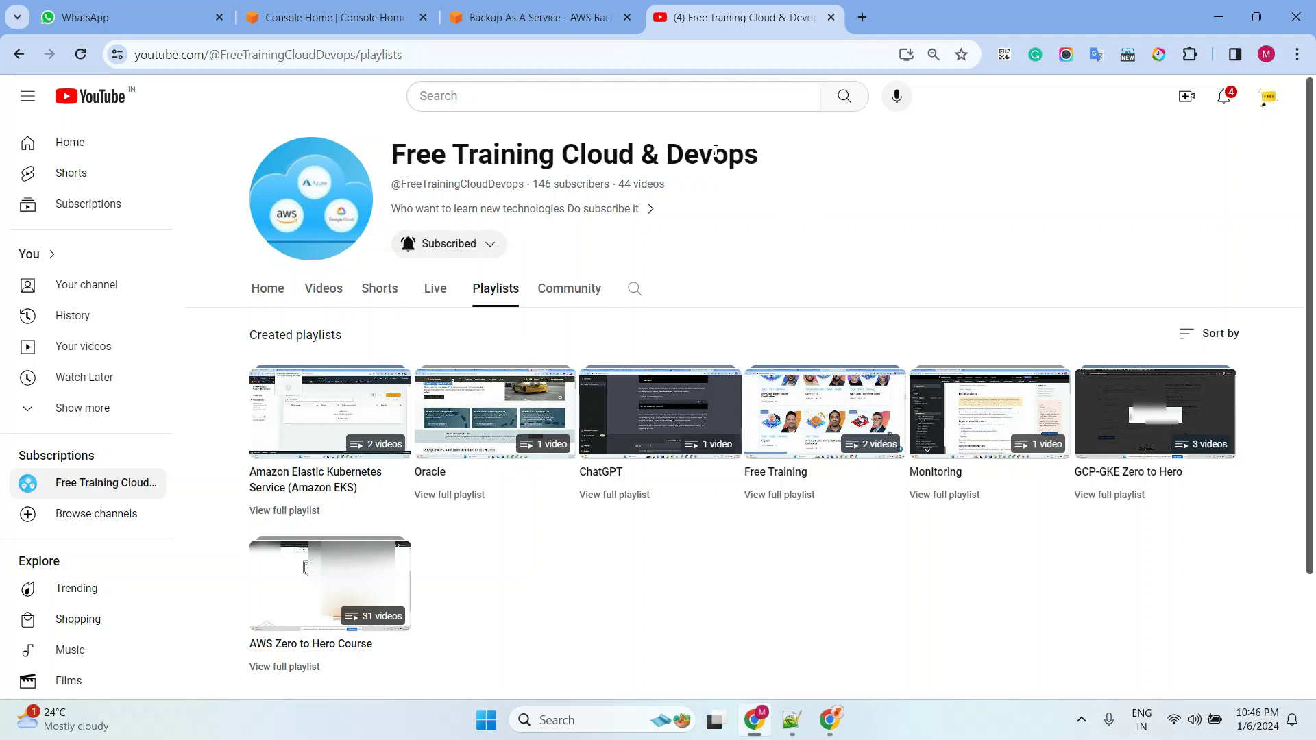
- Read the AWS Backup overview page's introduction, Benefits of Backup section and How it works diagram
{"action": "left_click", "coordinate": [559, 22]}
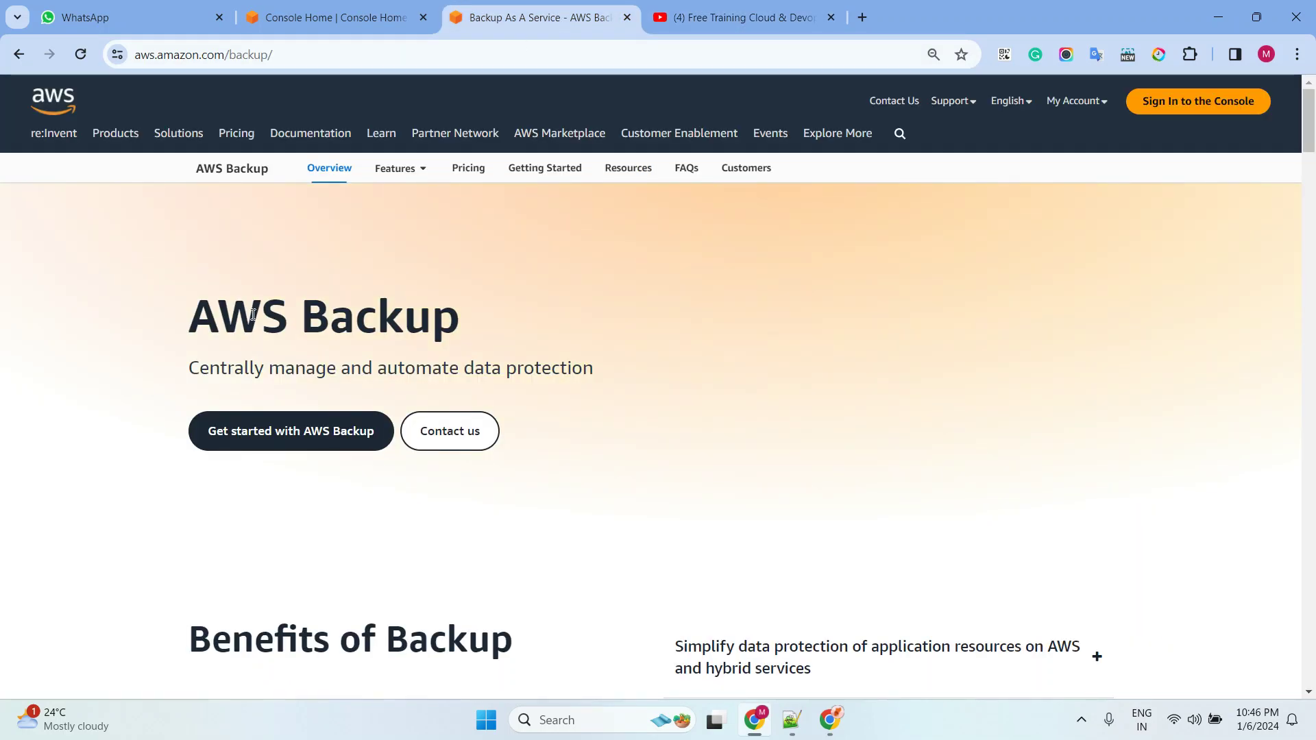
{"action": "left_click_drag", "start_coordinate": [169, 308], "coordinate": [488, 322]}
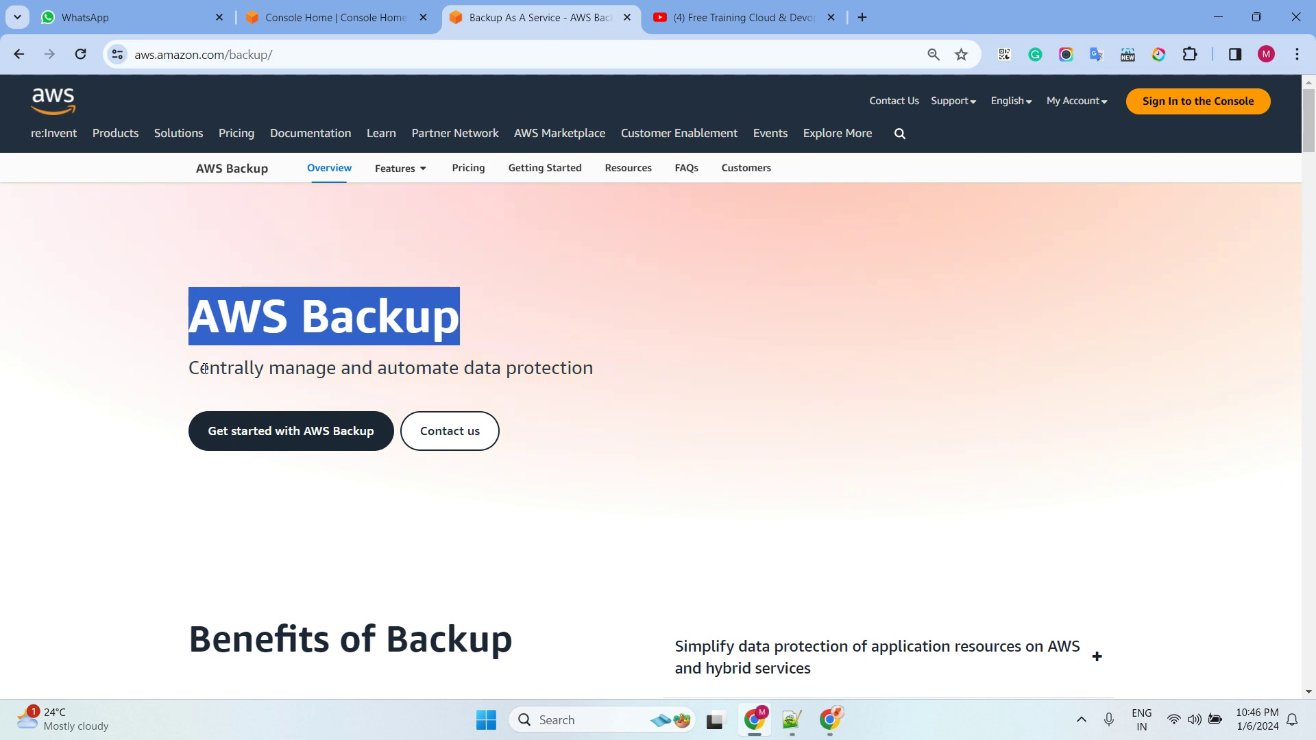
{"action": "left_click_drag", "start_coordinate": [190, 368], "coordinate": [593, 366]}
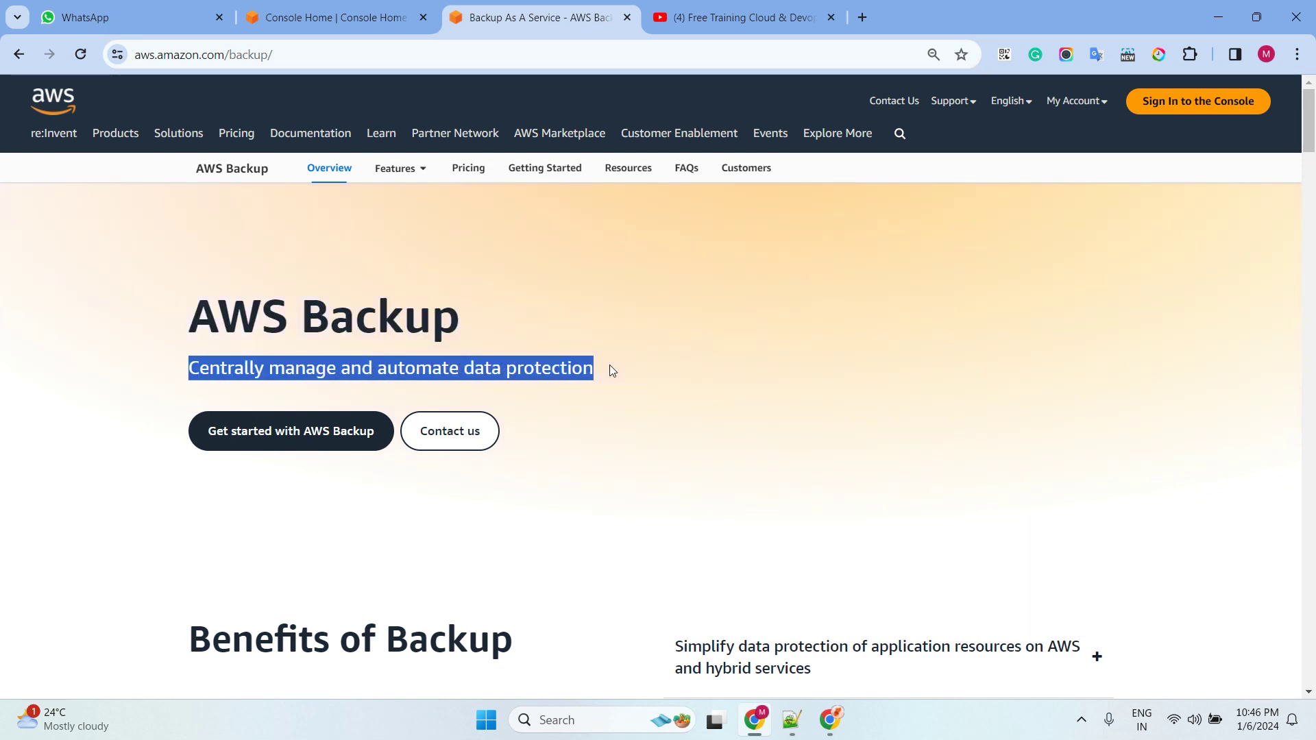
{"action": "scroll", "coordinate": [696, 326], "scroll_direction": "down", "scroll_amount": 5}
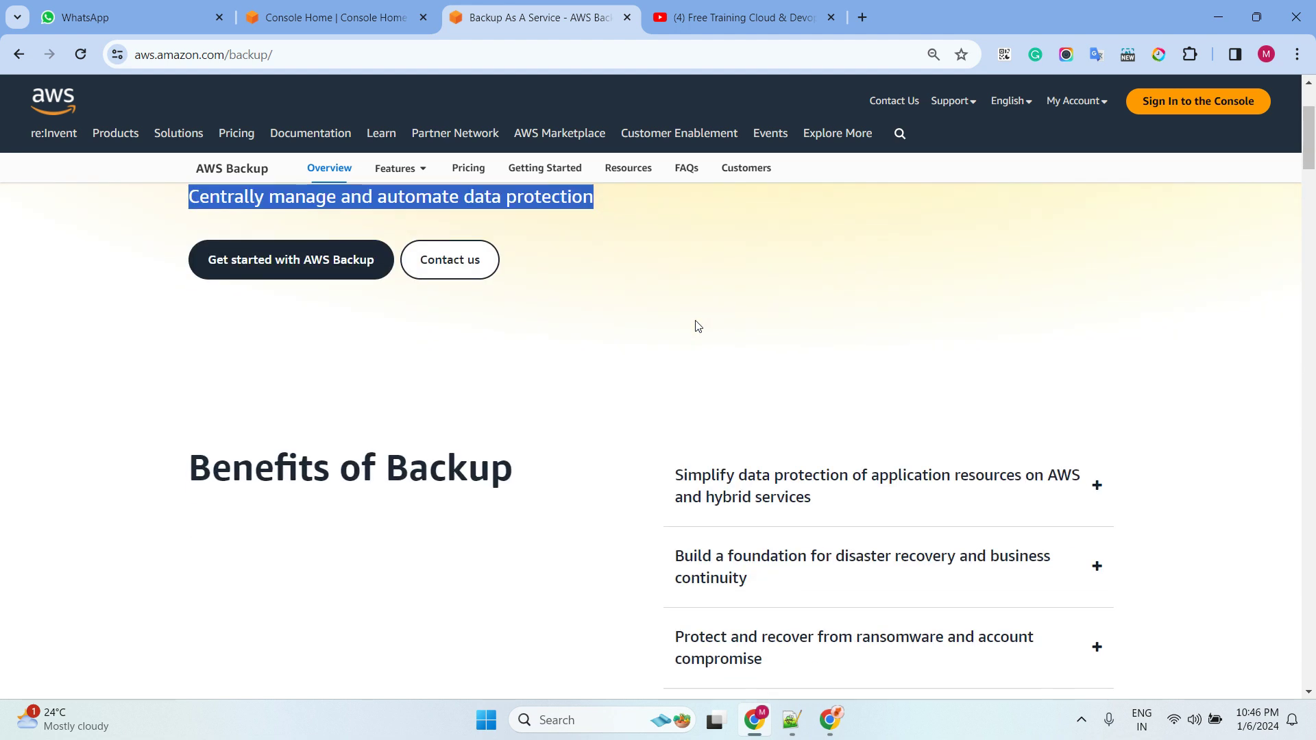
{"action": "left_click_drag", "start_coordinate": [181, 227], "coordinate": [537, 244]}
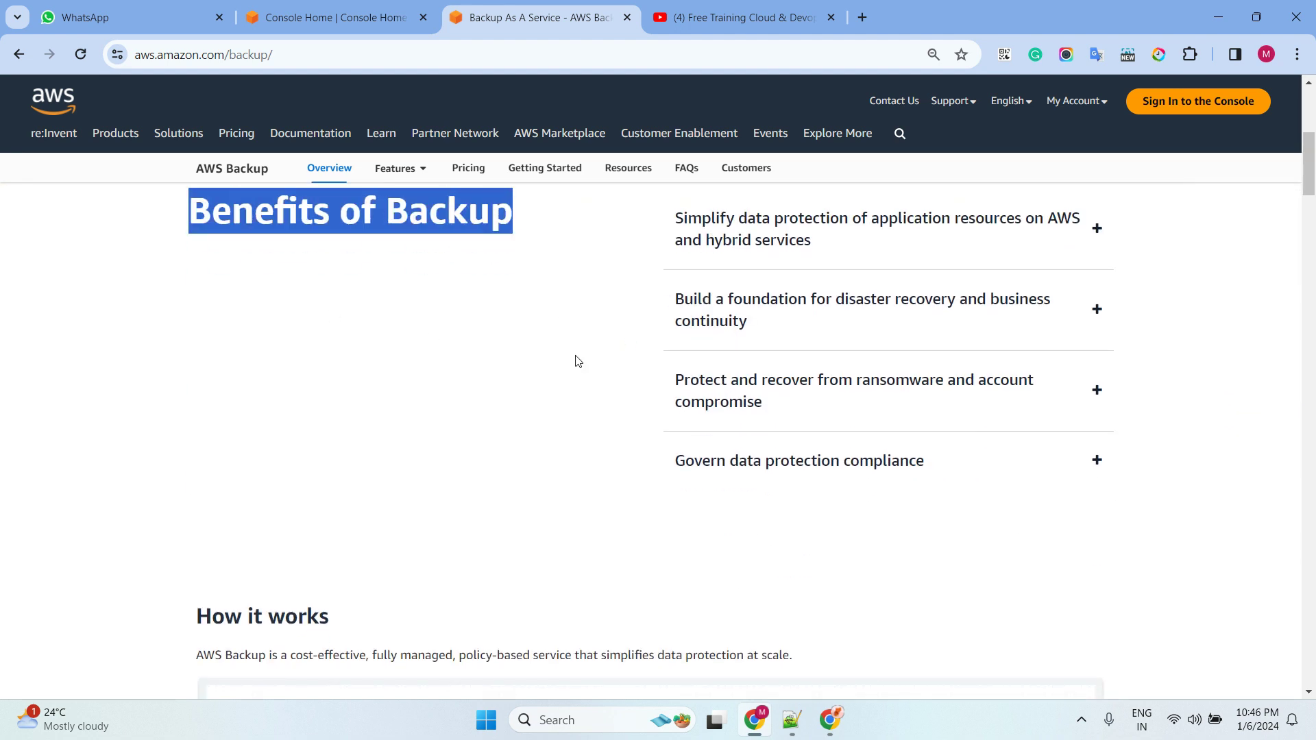
{"action": "scroll", "coordinate": [755, 491], "scroll_direction": "down", "scroll_amount": 5}
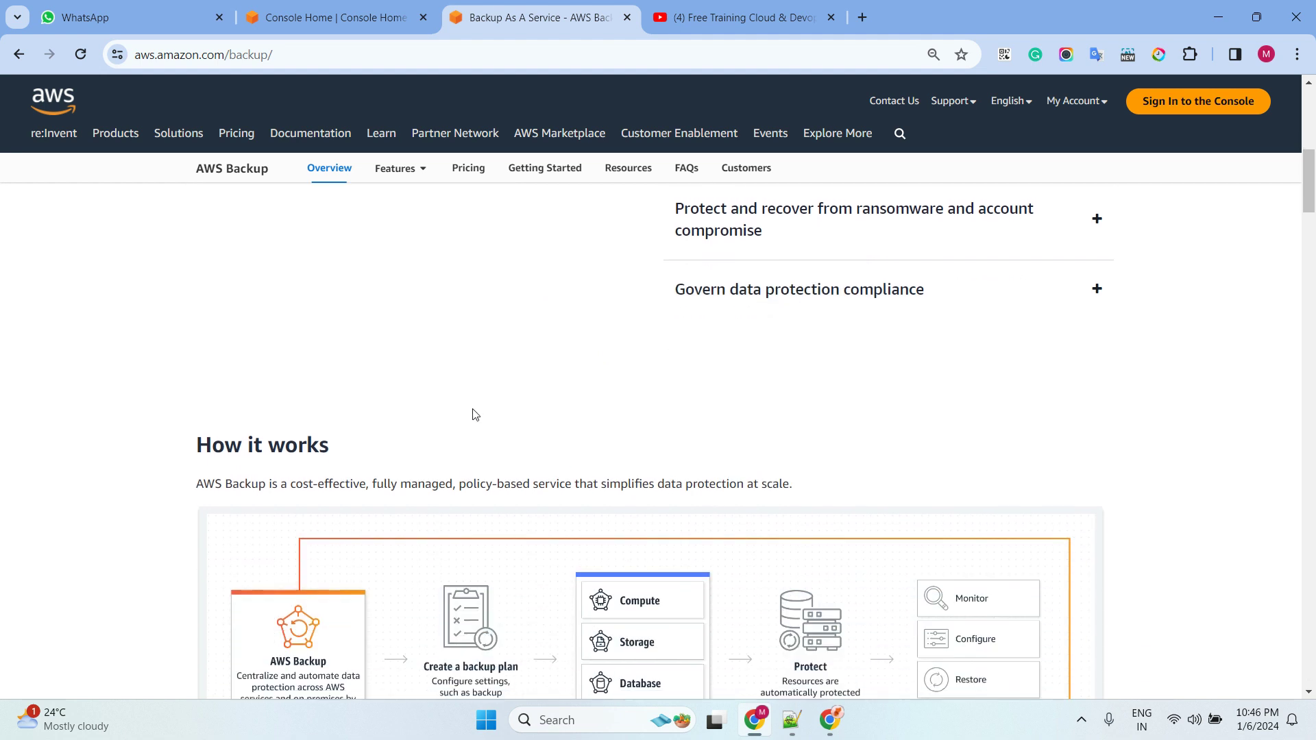
{"action": "left_click_drag", "start_coordinate": [182, 206], "coordinate": [426, 225]}
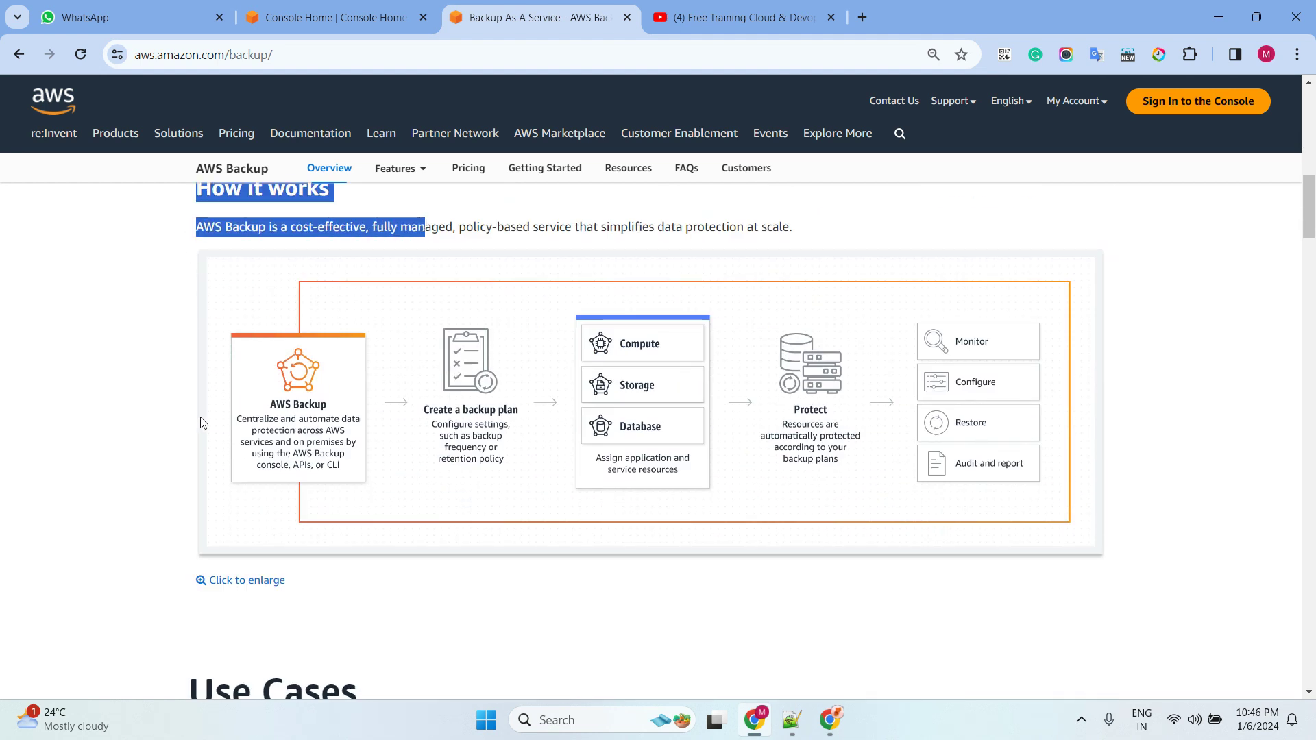
{"action": "left_click", "coordinate": [164, 418]}
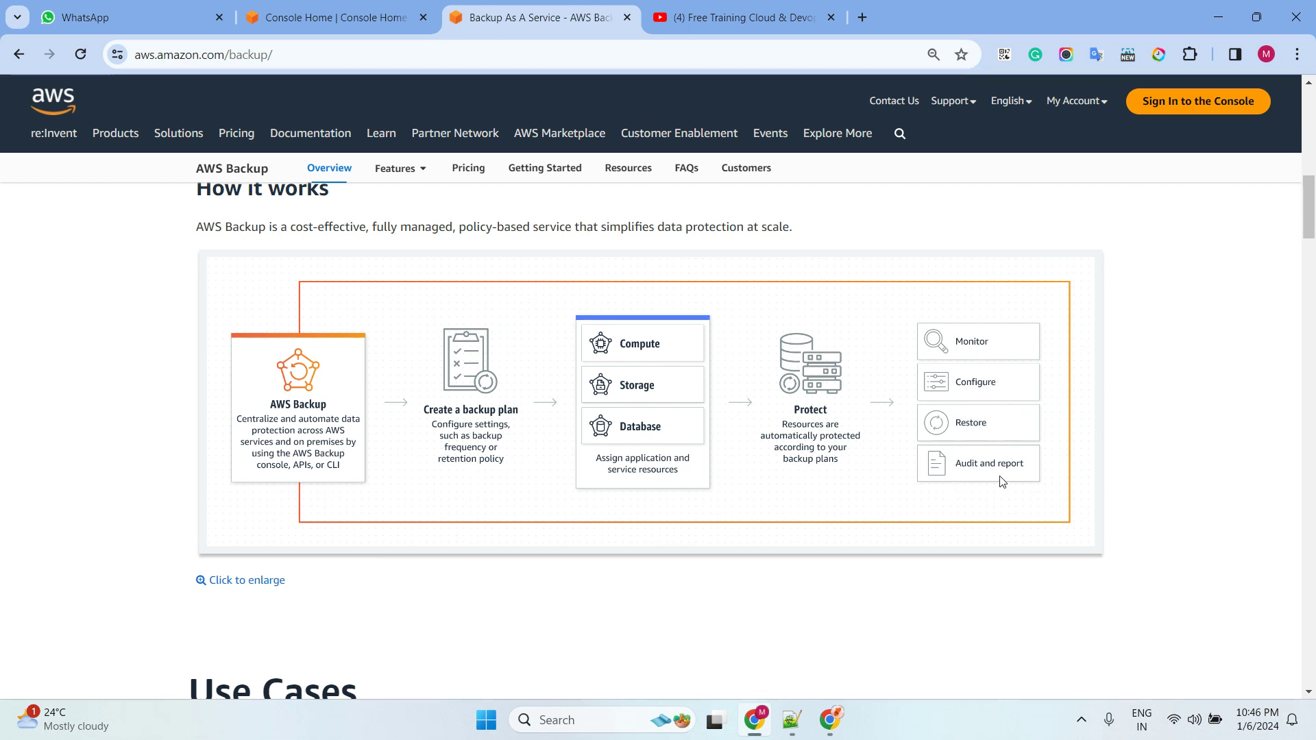
- Examine the Use Cases on the AWS Backup overview page, from cloud-native backup to centralized data protection policies
{"action": "scroll", "coordinate": [664, 444], "scroll_direction": "down", "scroll_amount": 6}
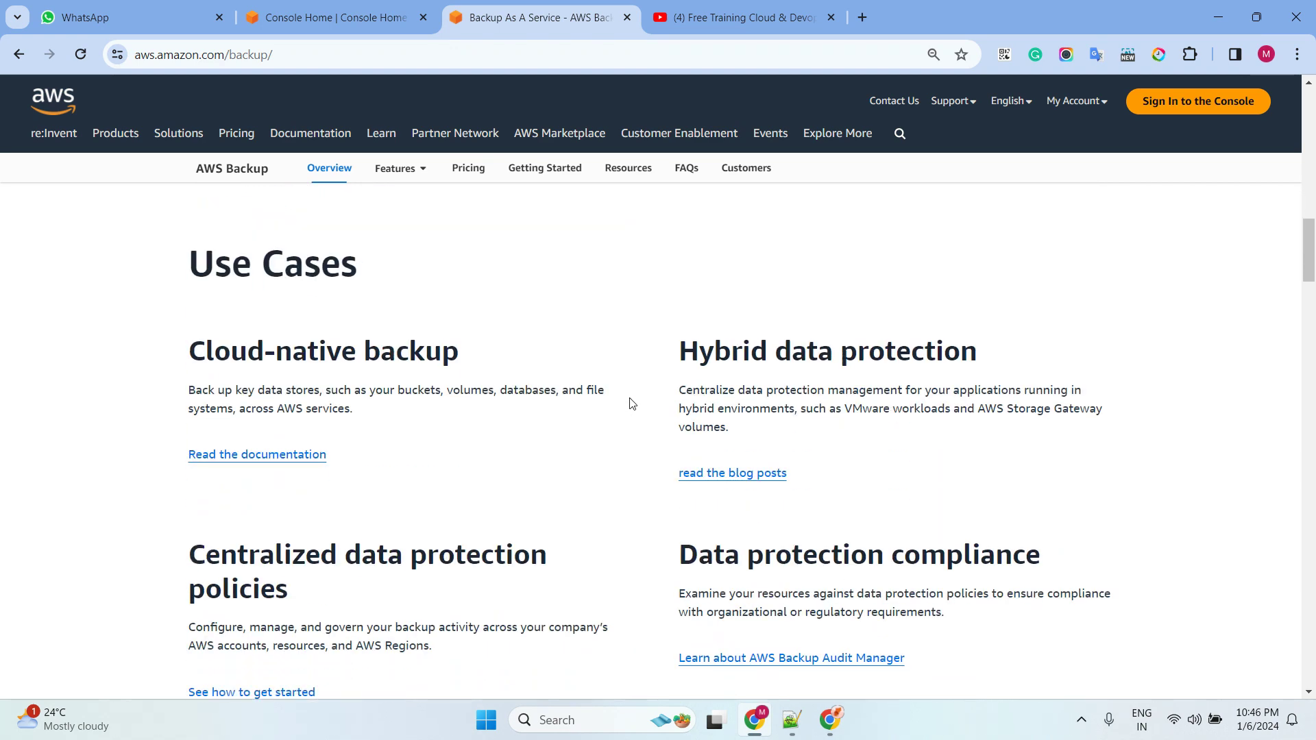
{"action": "left_click_drag", "start_coordinate": [181, 271], "coordinate": [459, 288]}
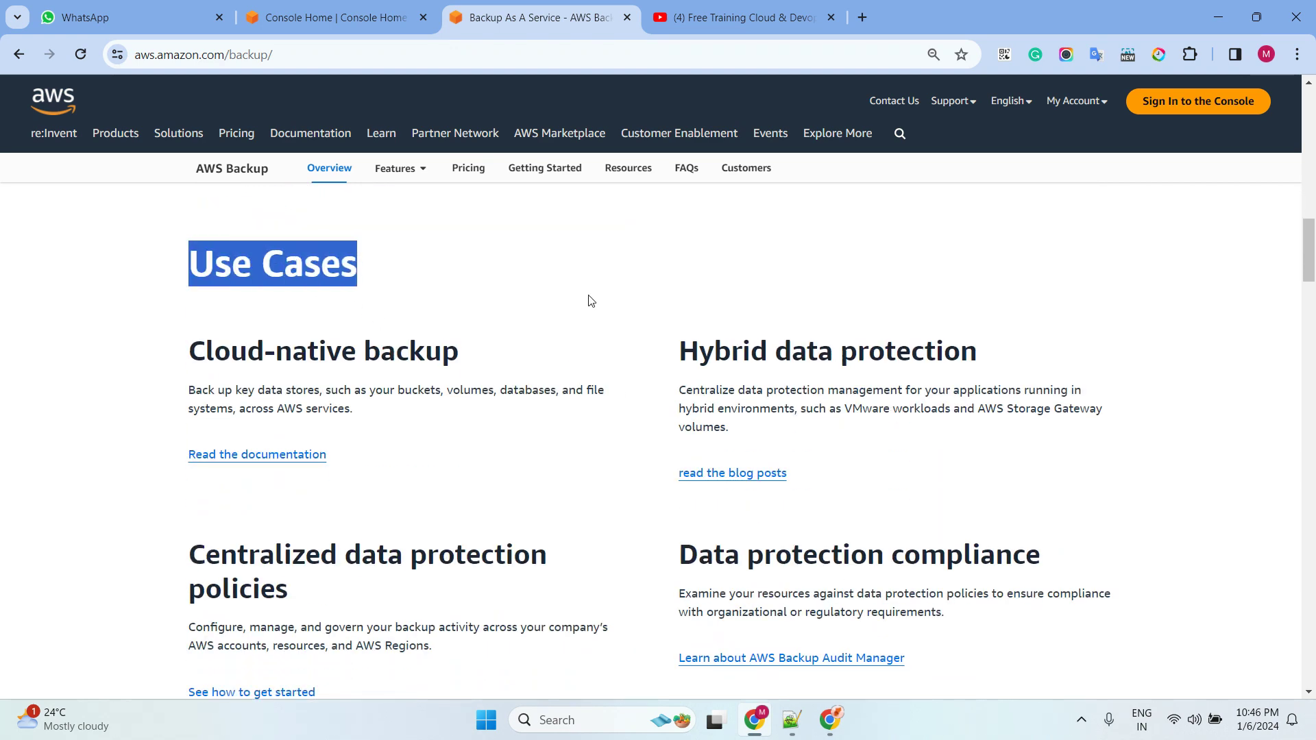
{"action": "left_click_drag", "start_coordinate": [183, 358], "coordinate": [493, 362]}
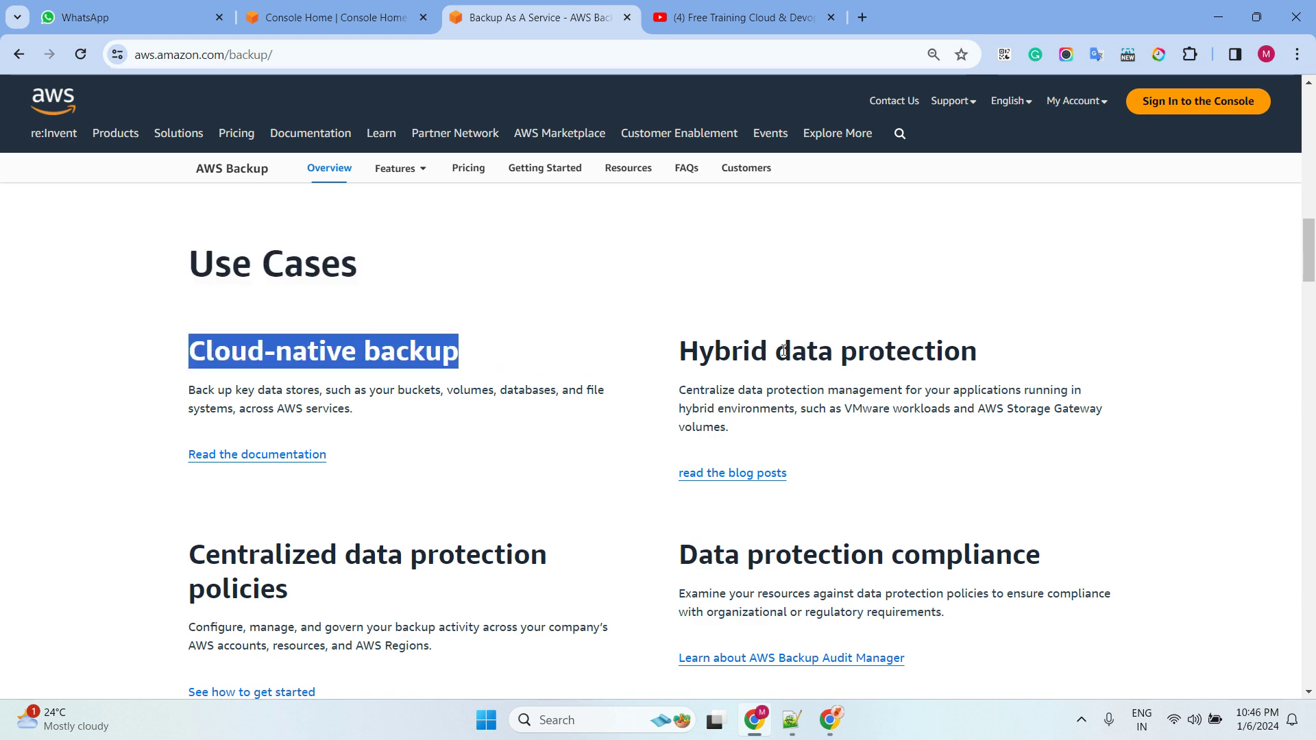
{"action": "left_click_drag", "start_coordinate": [687, 351], "coordinate": [993, 356]}
{"action": "scroll", "coordinate": [706, 384], "scroll_direction": "down", "scroll_amount": 2}
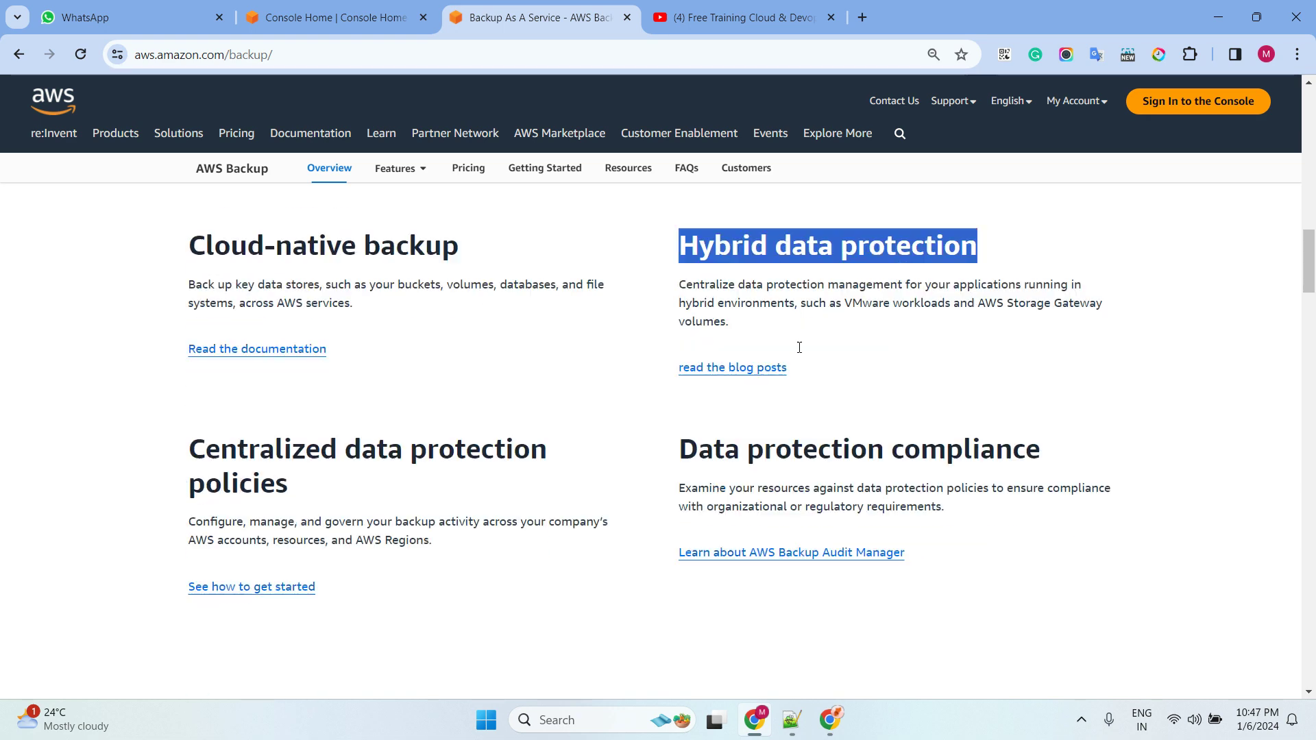
{"action": "left_click_drag", "start_coordinate": [706, 385], "coordinate": [1087, 383]}
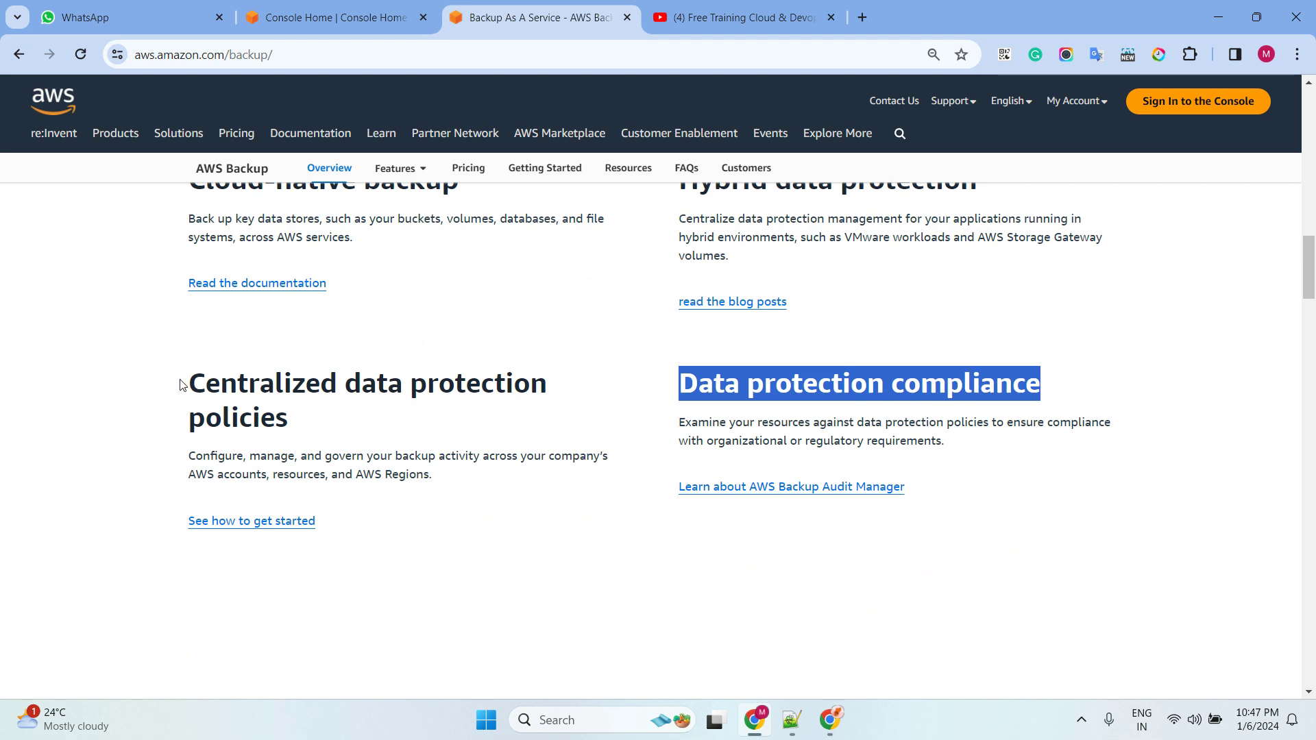
{"action": "left_click_drag", "start_coordinate": [182, 384], "coordinate": [346, 414]}
{"action": "scroll", "coordinate": [426, 336], "scroll_direction": "down", "scroll_amount": 3}
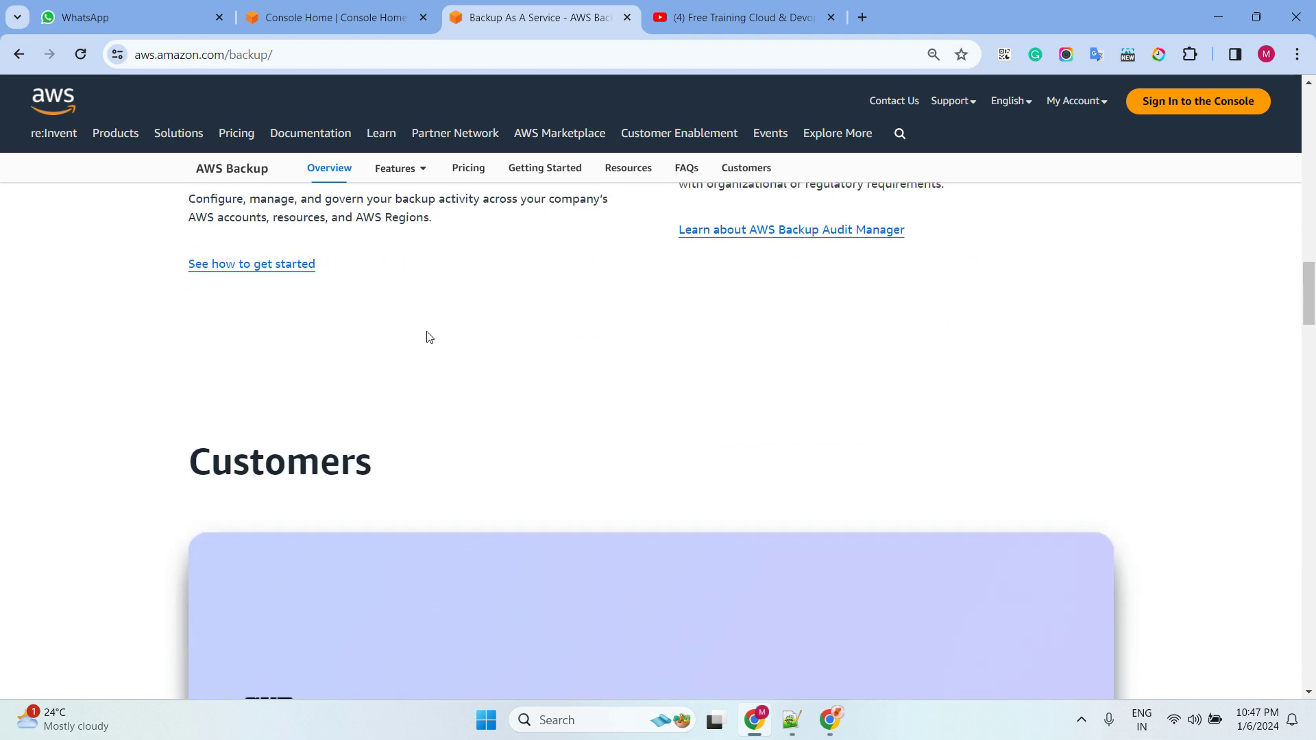
{"action": "scroll", "coordinate": [426, 335], "scroll_direction": "up", "scroll_amount": 8}
{"action": "scroll", "coordinate": [426, 338], "scroll_direction": "up", "scroll_amount": 12}
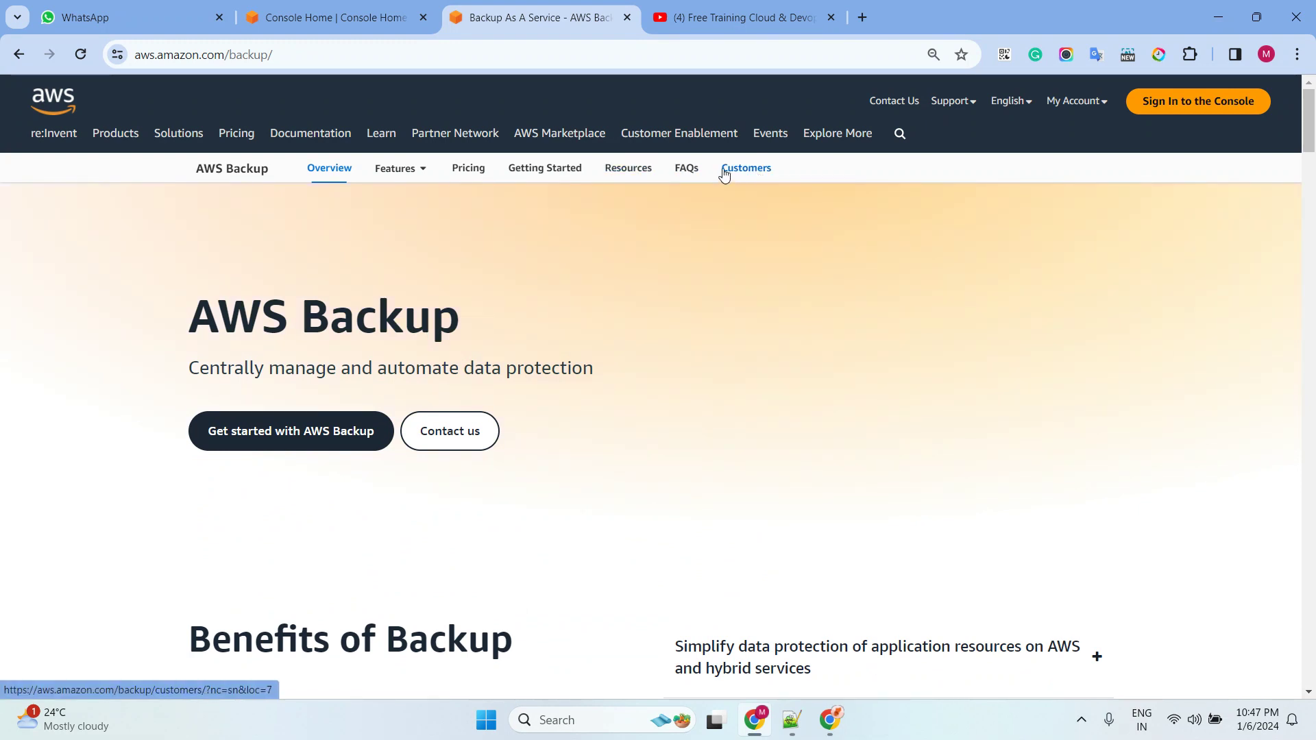
- Open the AWS Backup FAQs and look through the General and Core concepts questions
{"action": "left_click", "coordinate": [686, 169]}
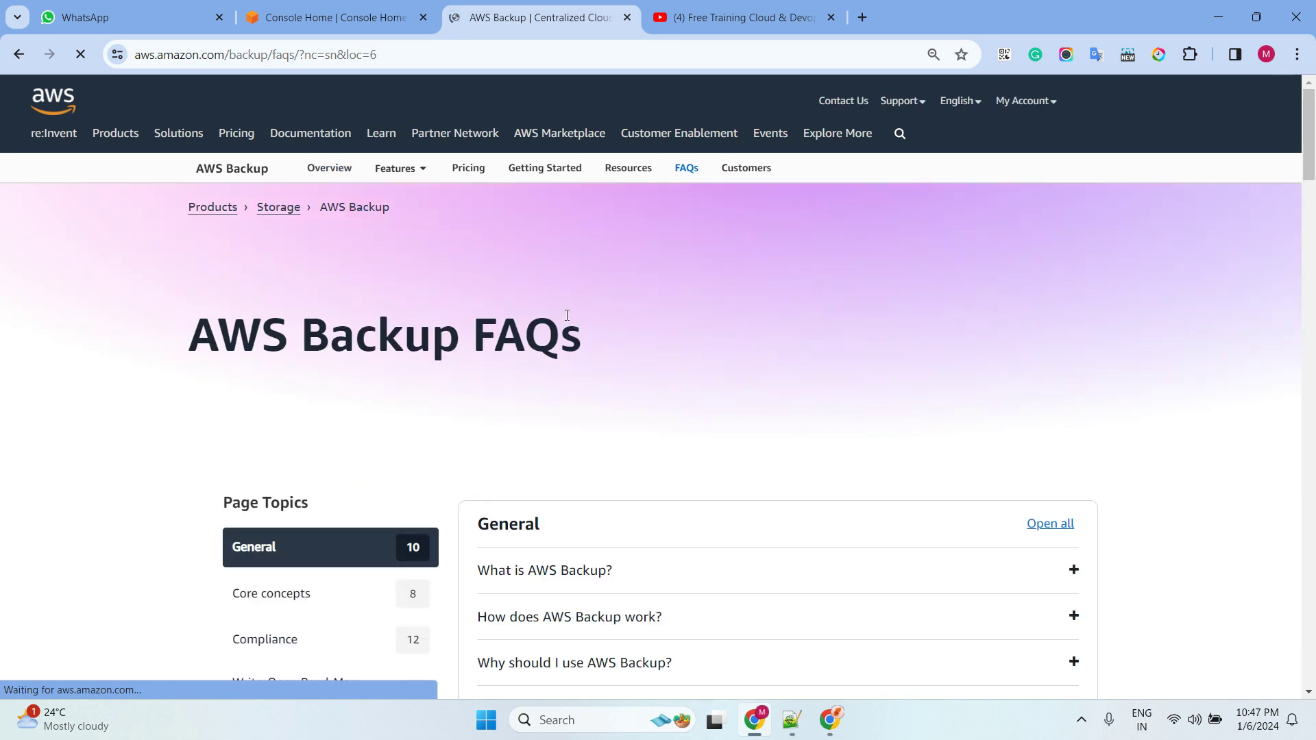
{"action": "scroll", "coordinate": [700, 411], "scroll_direction": "down", "scroll_amount": 2}
{"action": "scroll", "coordinate": [700, 411], "scroll_direction": "down", "scroll_amount": 8}
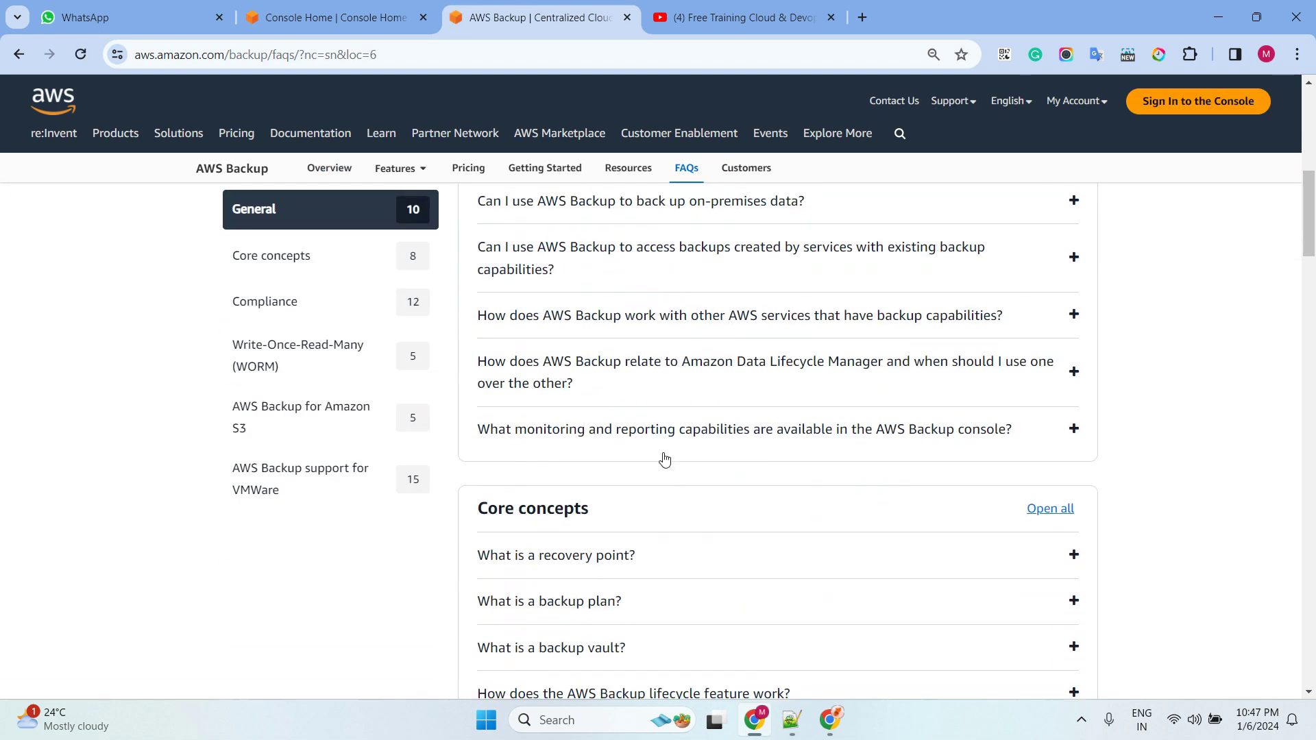
{"action": "scroll", "coordinate": [676, 429], "scroll_direction": "up", "scroll_amount": 6}
{"action": "scroll", "coordinate": [676, 429], "scroll_direction": "up", "scroll_amount": 4}
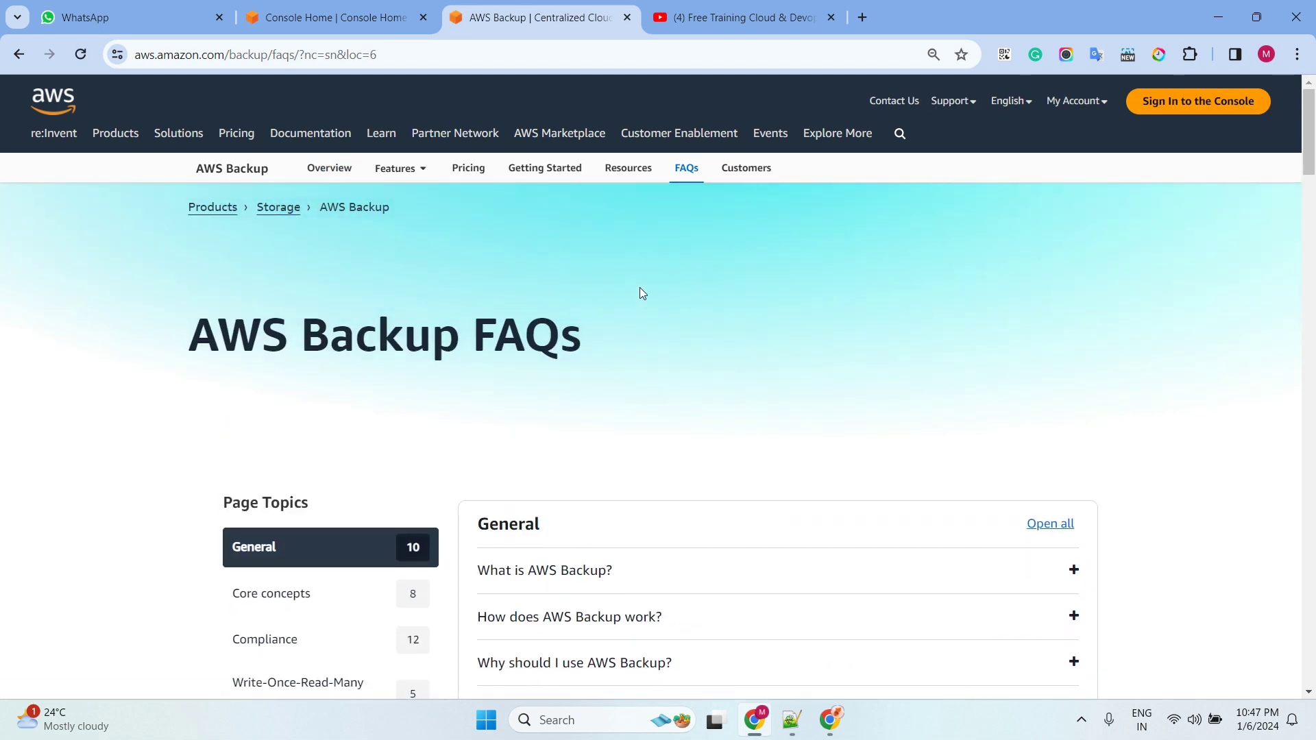
- Search the AWS console for "back", open AWS Backup in a new browser tab, and open the EC2 dashboard in the console tab
{"action": "left_click", "coordinate": [336, 19]}
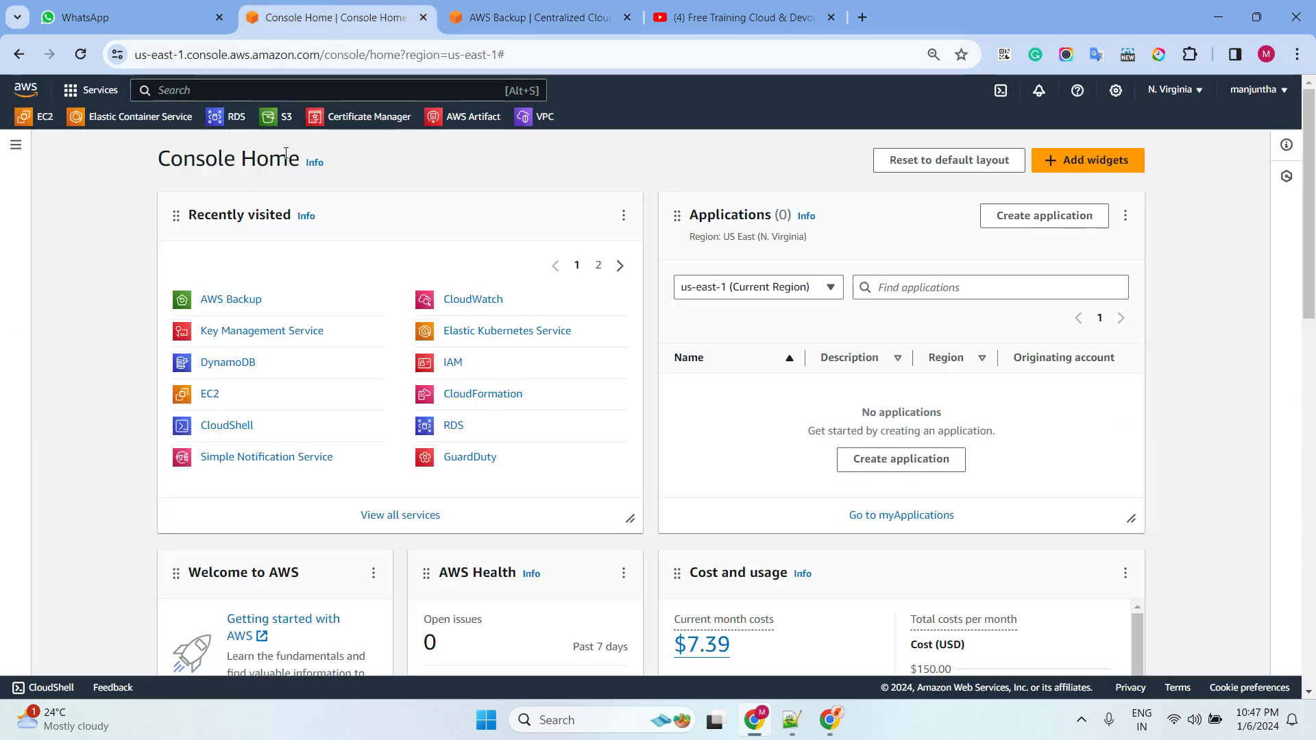
{"action": "left_click", "coordinate": [207, 94]}
{"action": "type", "text": "back"}
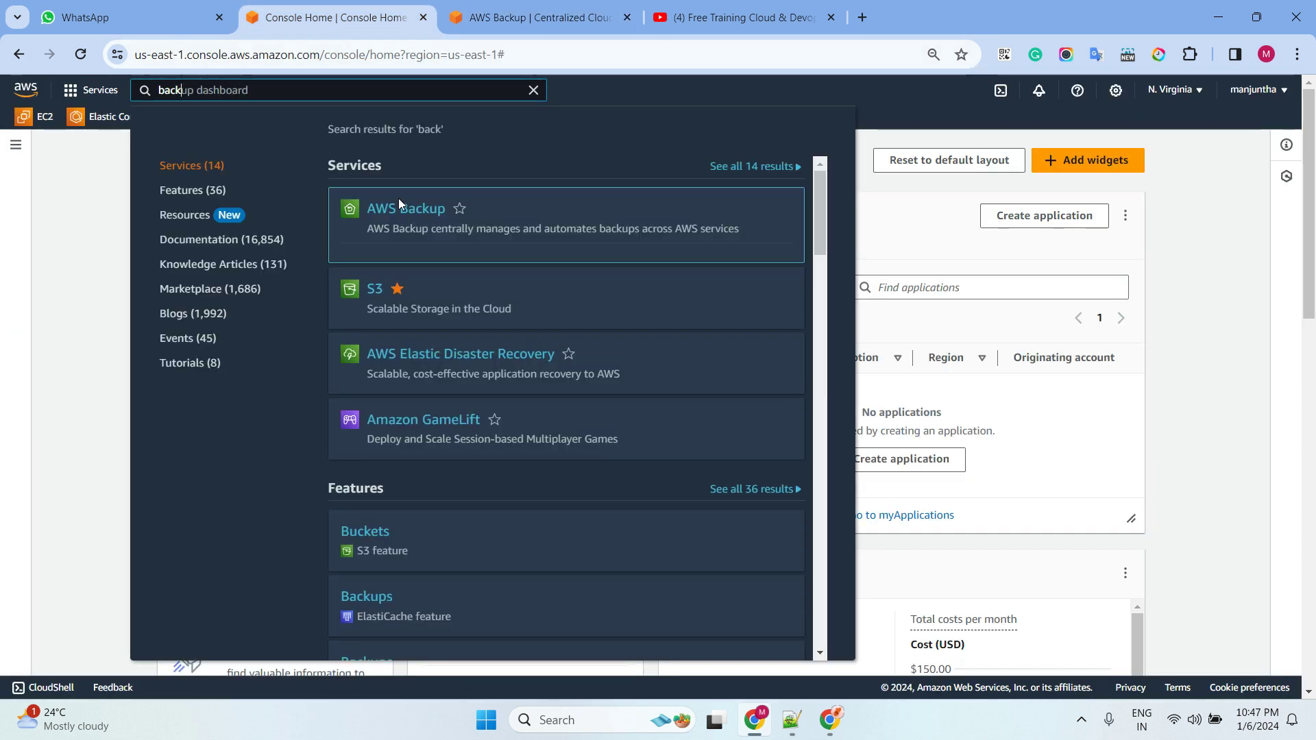
{"action": "right_click", "coordinate": [405, 210]}
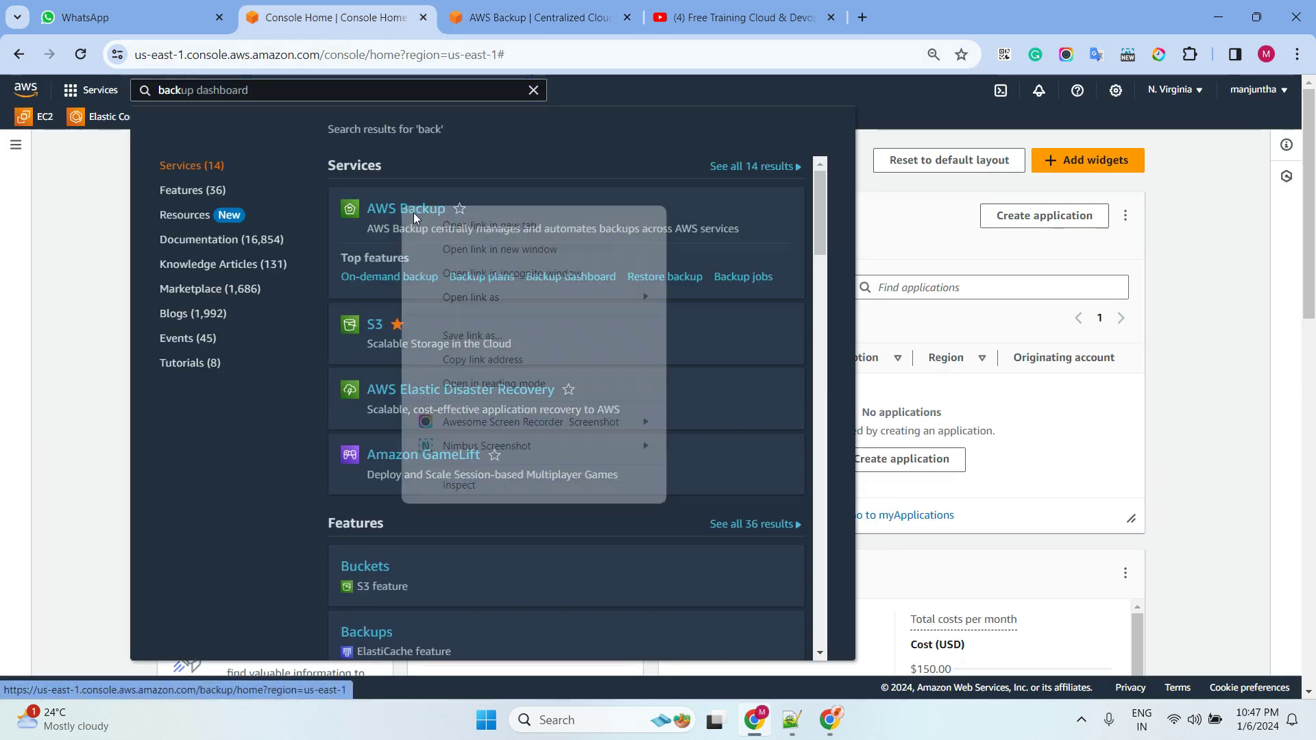
{"action": "left_click", "coordinate": [460, 227]}
{"action": "left_click", "coordinate": [1186, 326]}
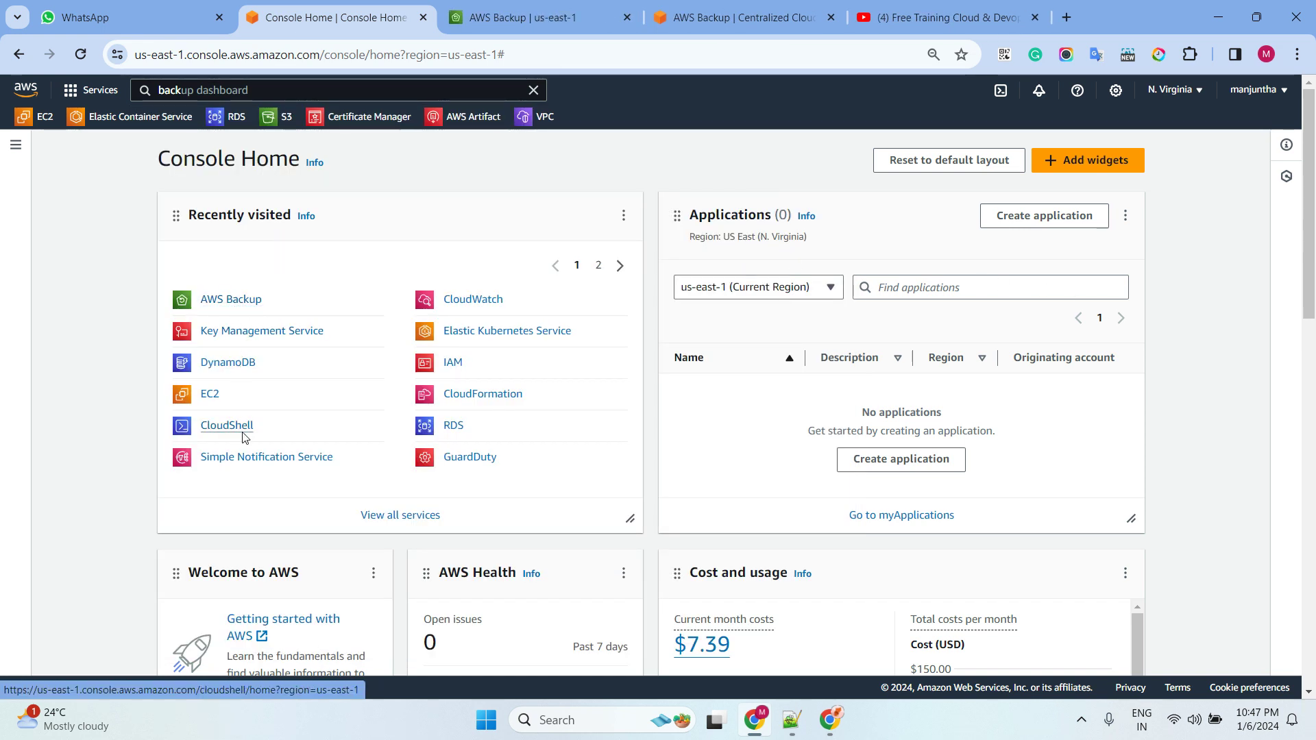
{"action": "left_click", "coordinate": [209, 395]}
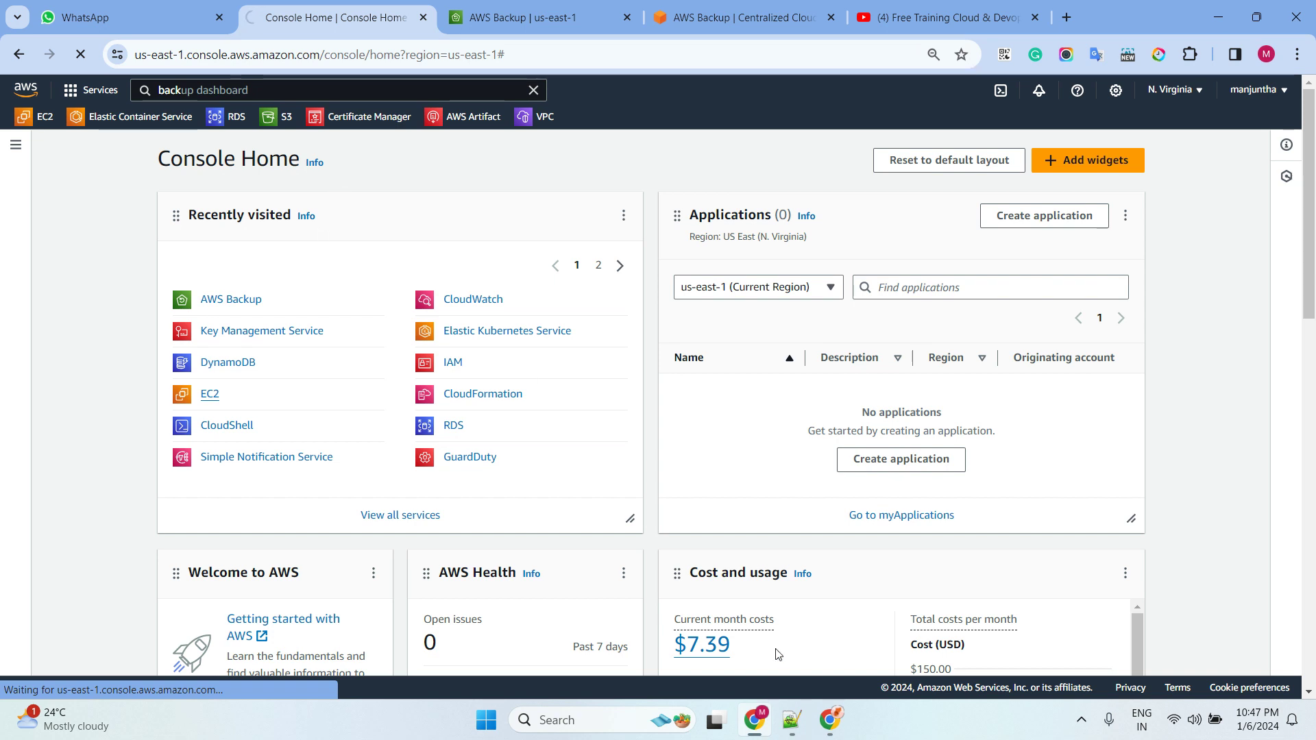
- Switch to the Notepad++ notes and insert three blank lines above the "Backup" heading
{"action": "left_click", "coordinate": [795, 728]}
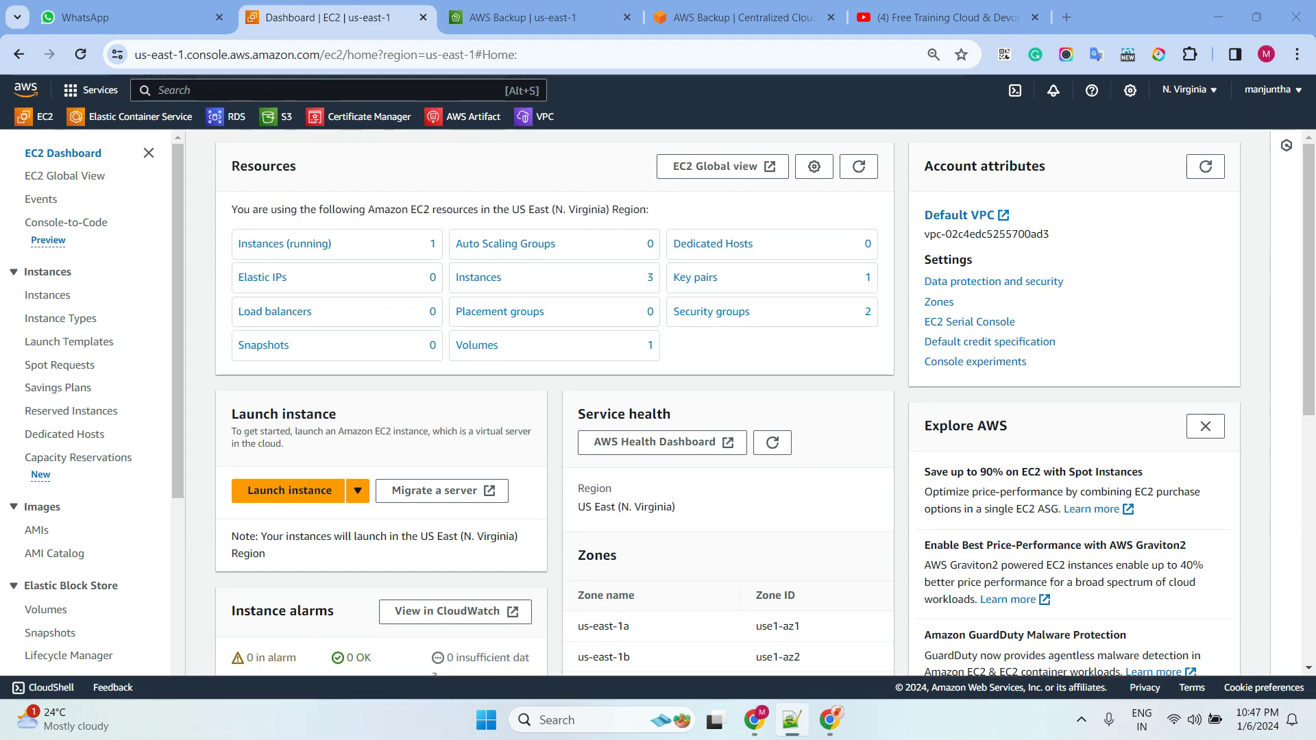
{"action": "left_click_drag", "start_coordinate": [1314, 274], "coordinate": [473, 109]}
{"action": "left_click", "coordinate": [647, 102]}
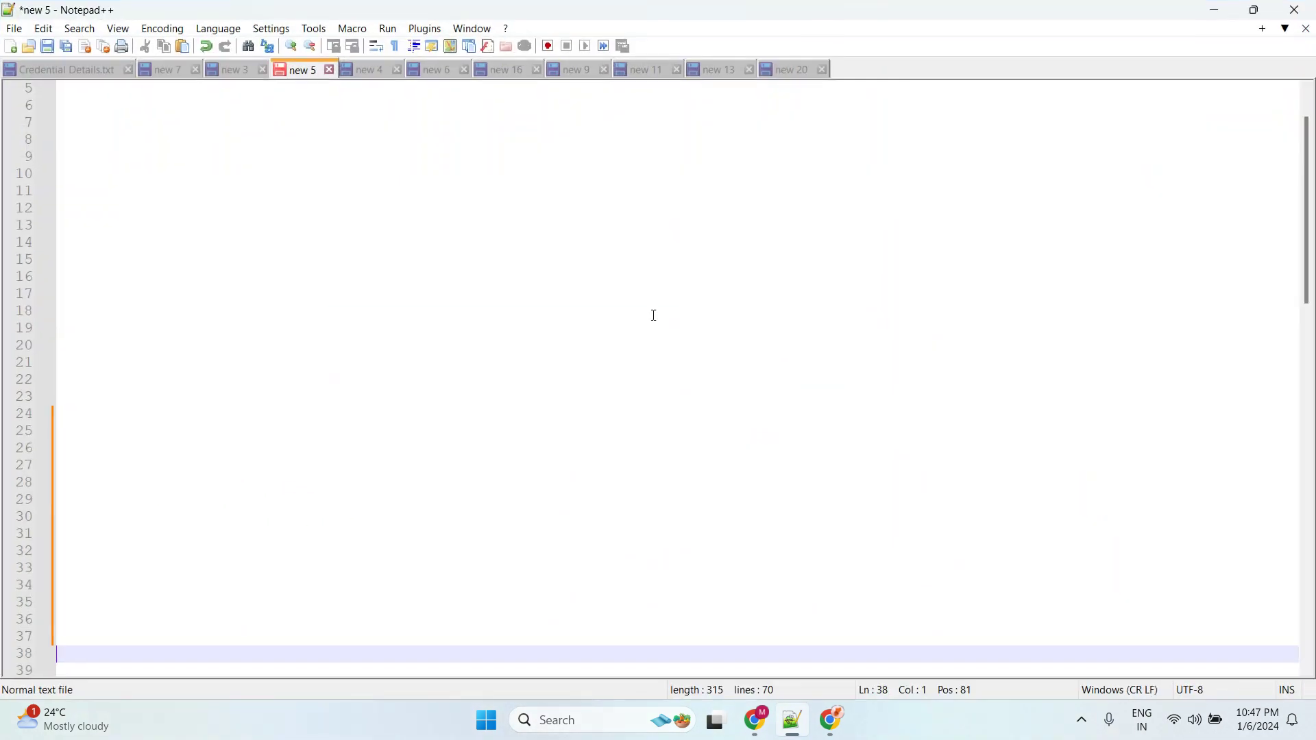
{"action": "scroll", "coordinate": [110, 249], "scroll_direction": "up", "scroll_amount": 2}
{"action": "left_click", "coordinate": [146, 103]}
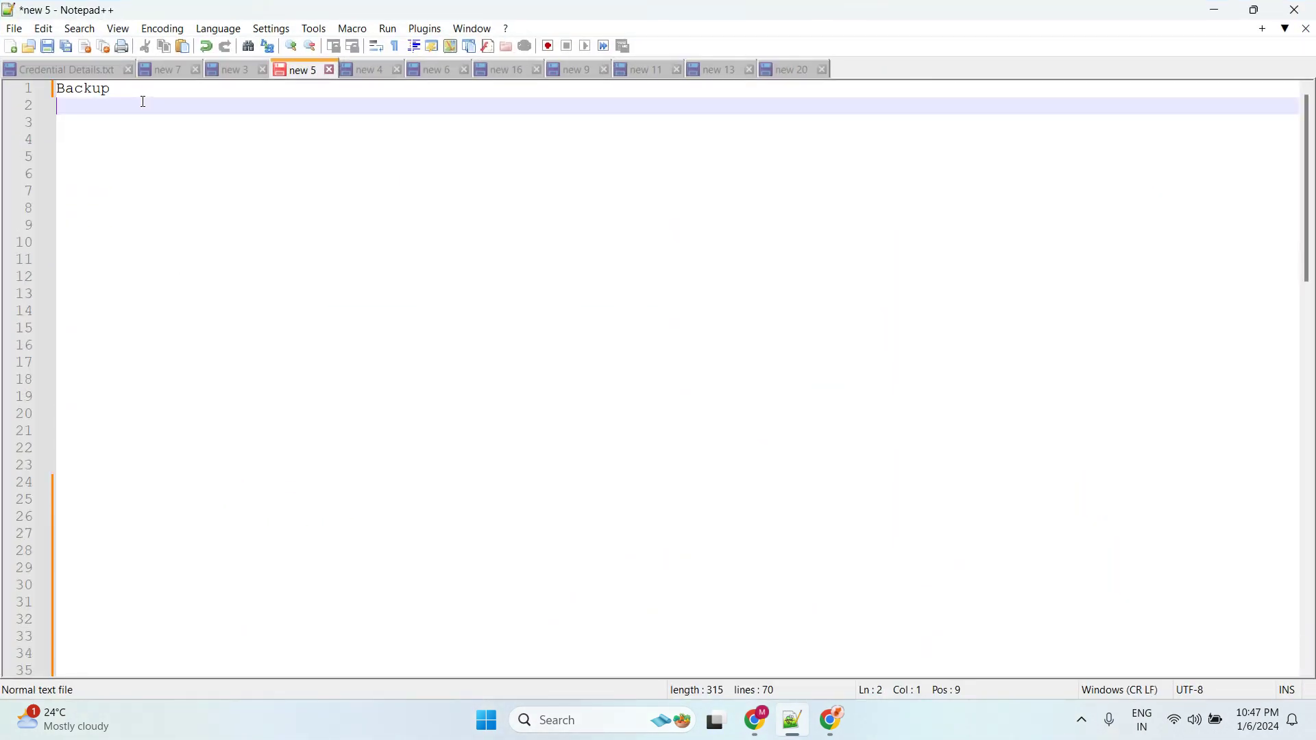
{"action": "left_click_drag", "start_coordinate": [60, 91], "coordinate": [67, 90]}
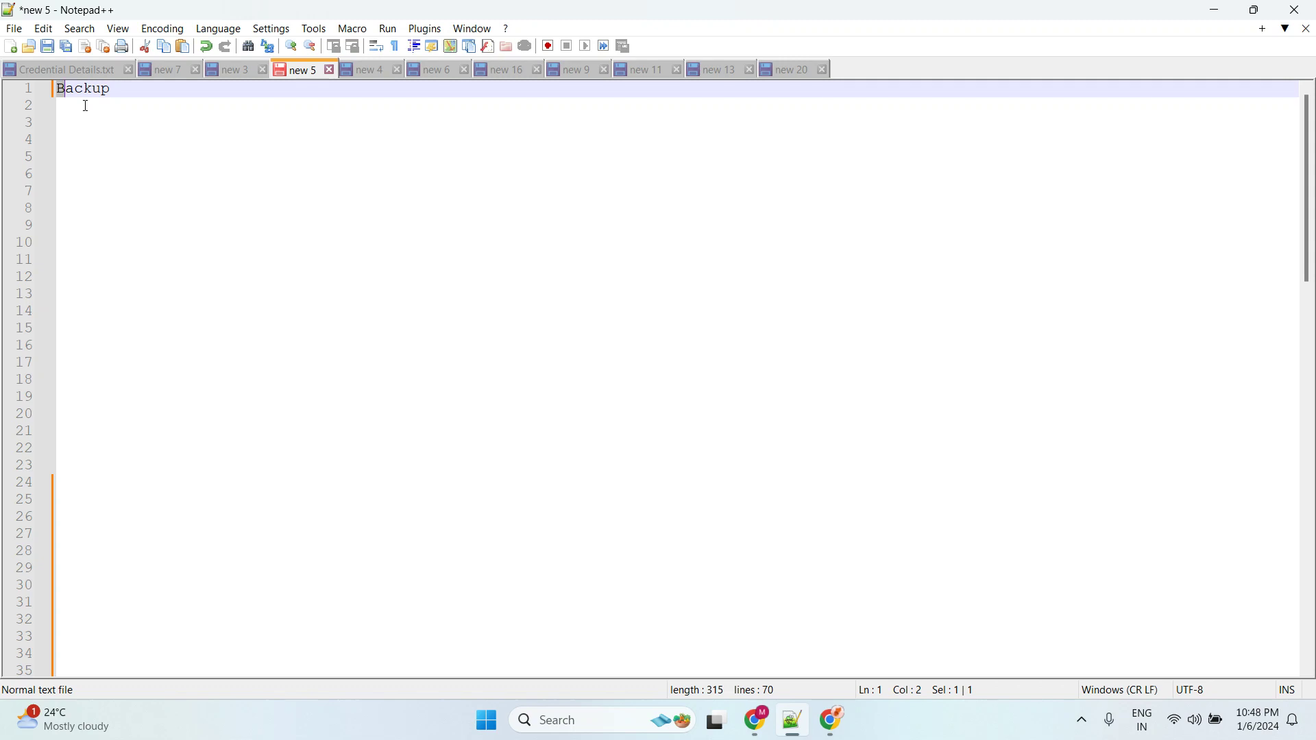
{"action": "key", "text": "Left"}
{"action": "key", "text": "Return"}
{"action": "key", "text": "Return"}
{"action": "key", "text": "Return"}
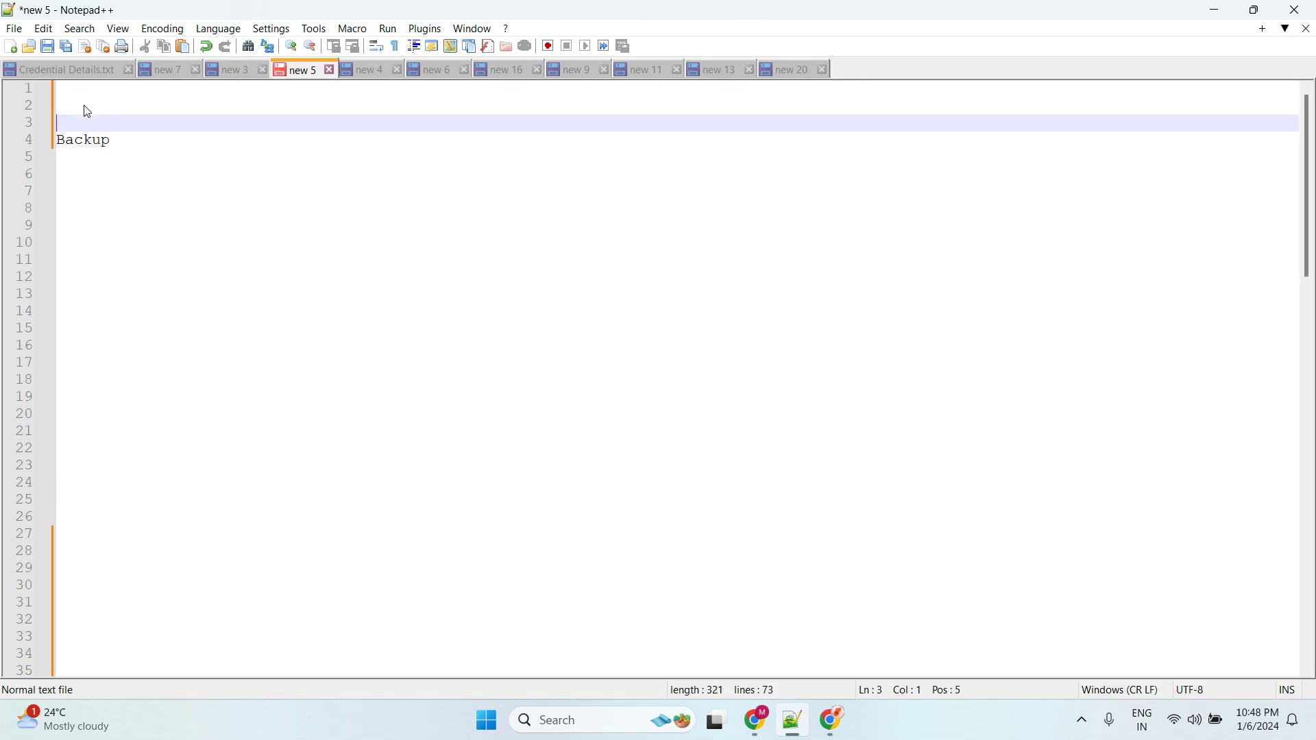
{"action": "left_click", "coordinate": [87, 111]}
{"action": "left_click", "coordinate": [118, 146]}
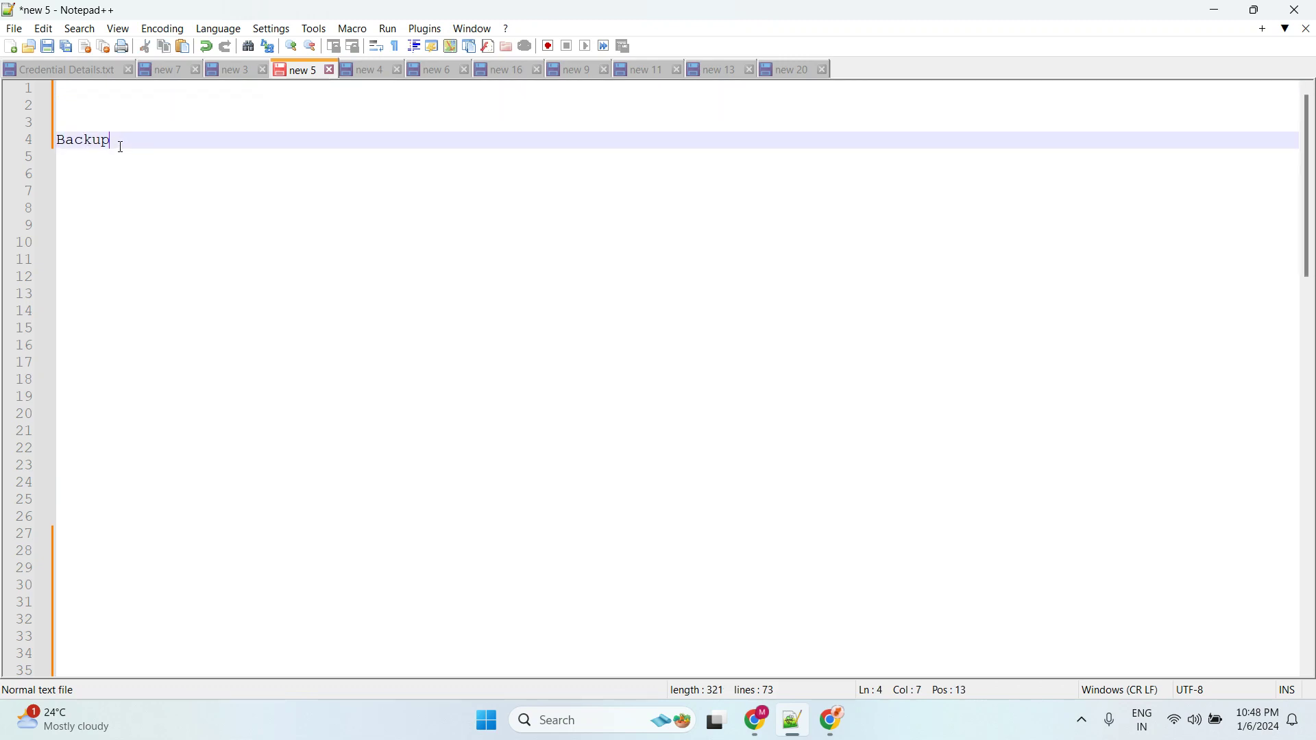
- Add the line "How to create a backup and restore it" below the "Backup" heading, leaving a blank line between, and return to the EC2 dashboard
{"action": "key", "text": "Return"}
{"action": "key", "text": "Return"}
{"action": "type", "text": "How to "}
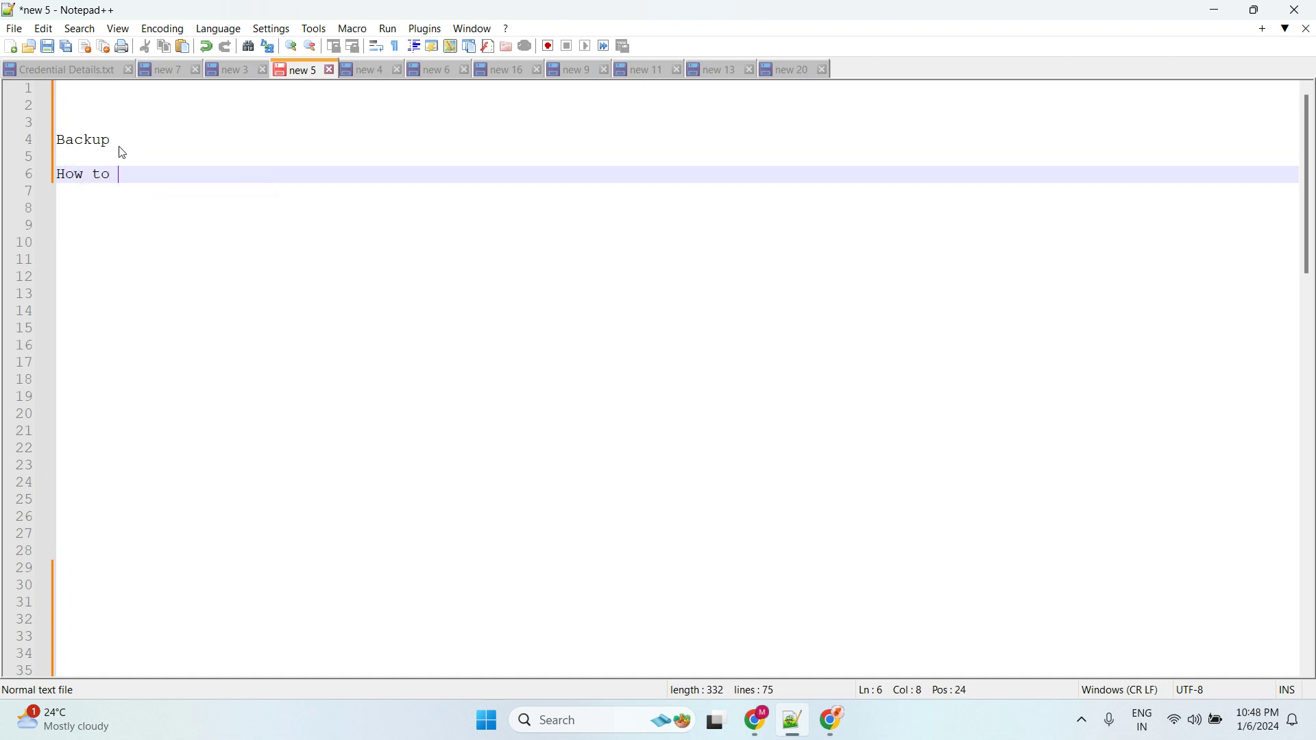
{"action": "type", "text": "create"}
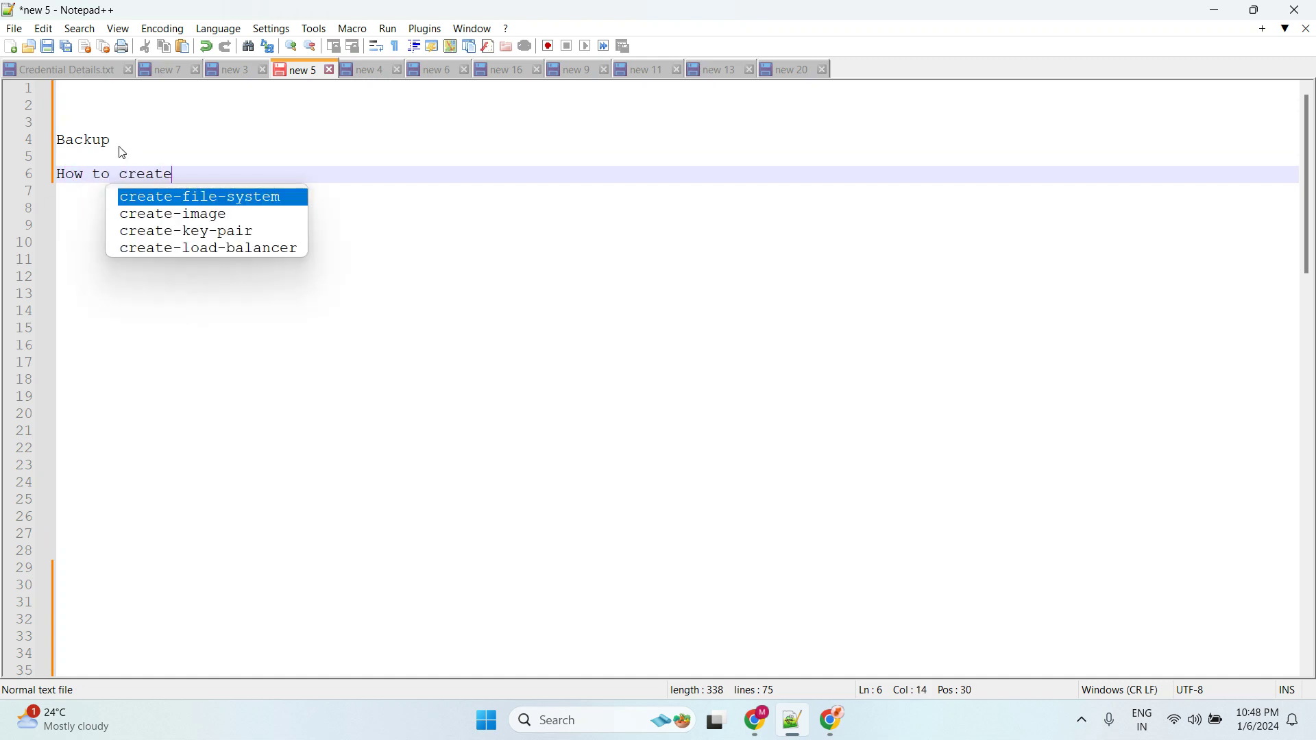
{"action": "type", "text": " a backup"}
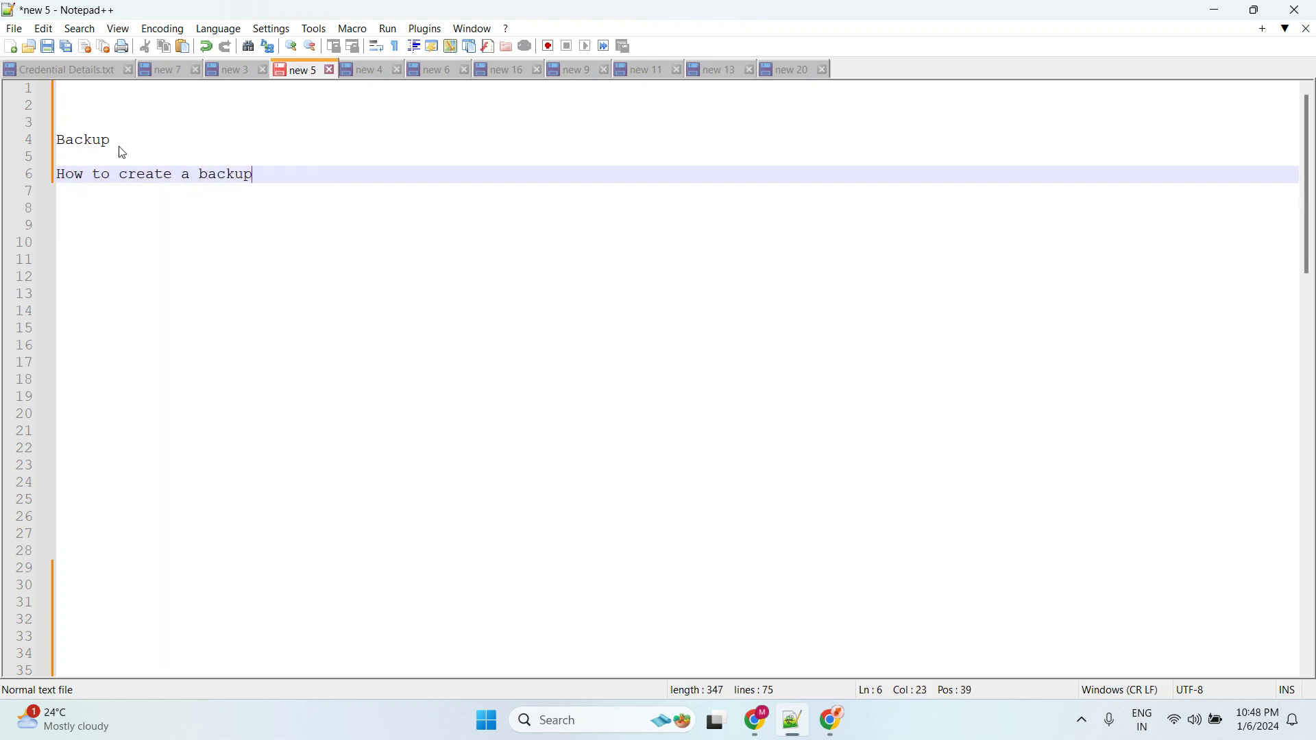
{"action": "type", "text": " and restore it"}
{"action": "key", "text": "Return"}
{"action": "key", "text": "Return"}
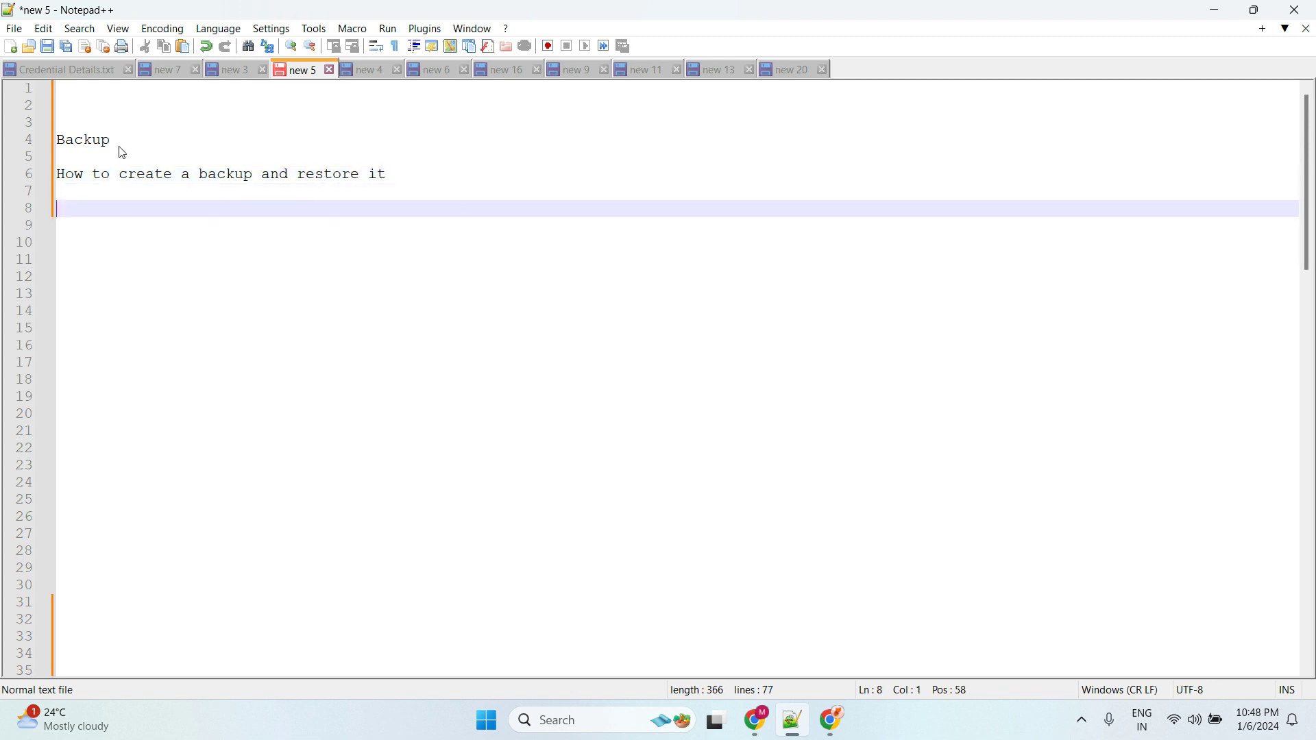
{"action": "left_click", "coordinate": [1218, 11]}
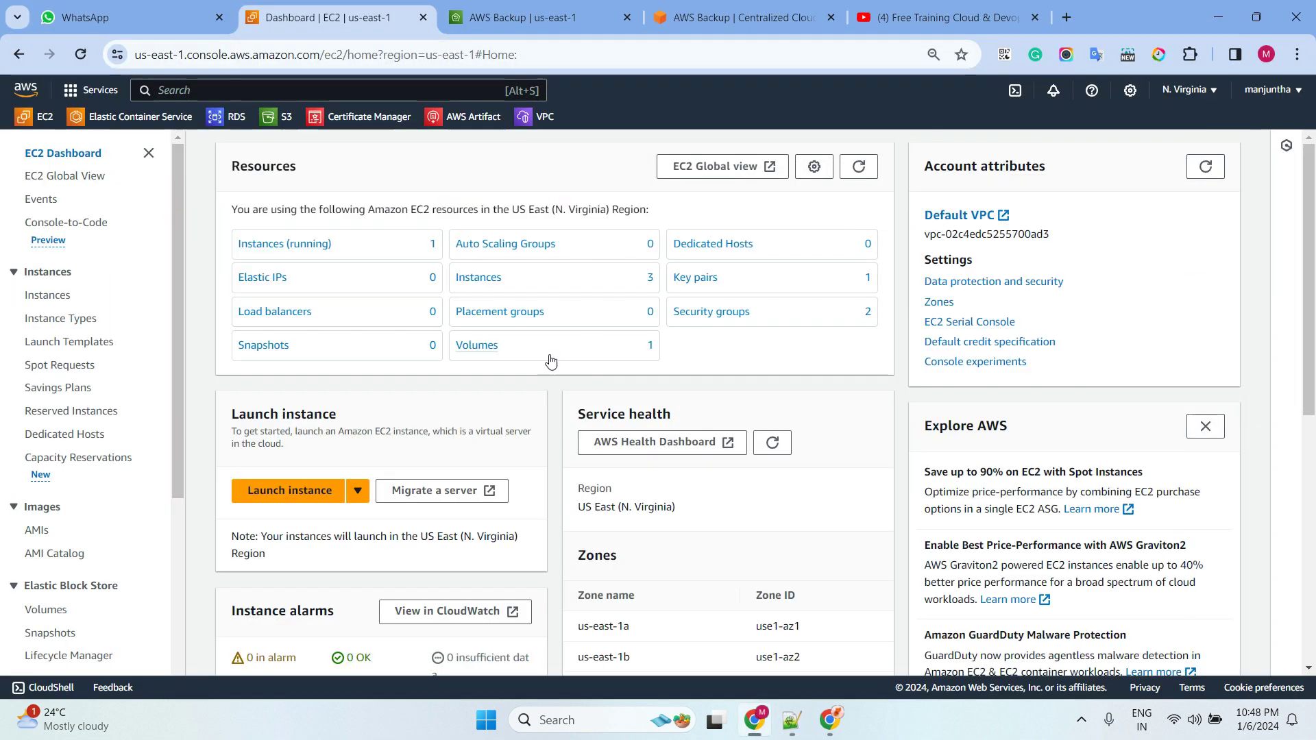
- List the running EC2 instances, then switch to AWS Backup and open its dashboard
{"action": "left_click", "coordinate": [305, 246]}
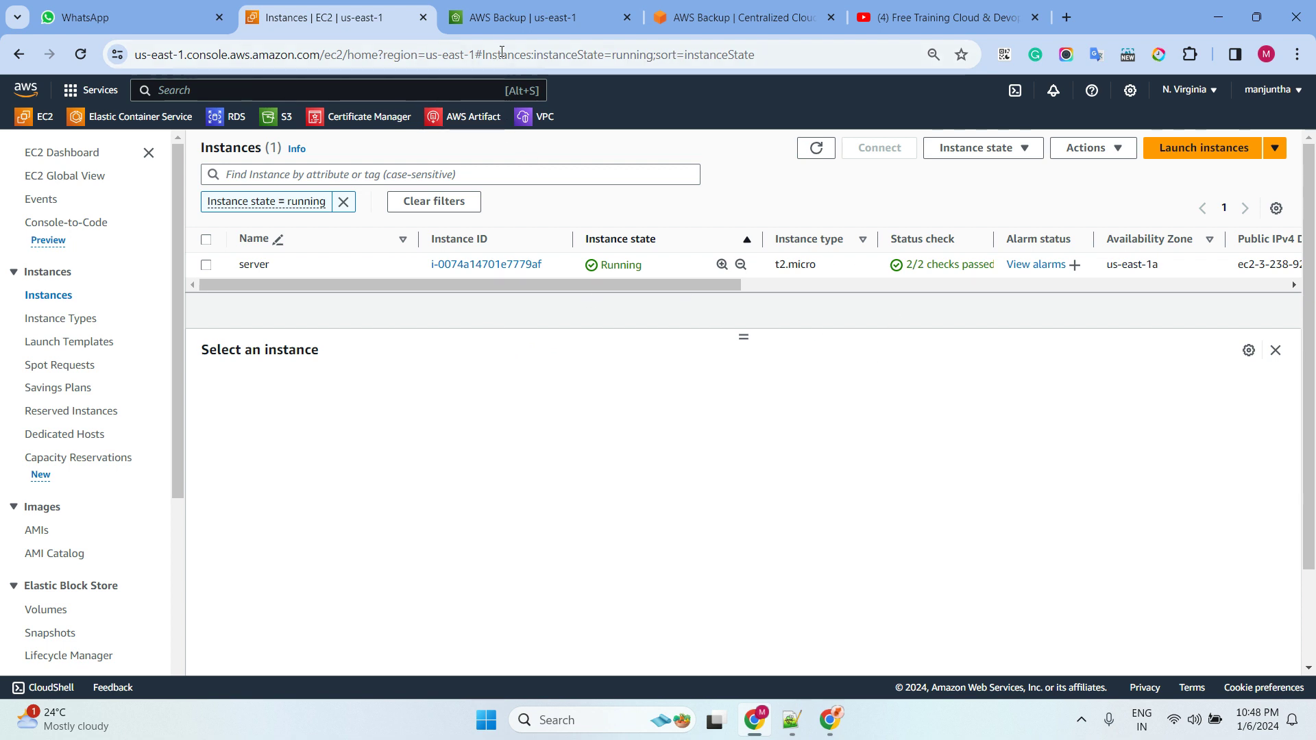
{"action": "left_click", "coordinate": [525, 23]}
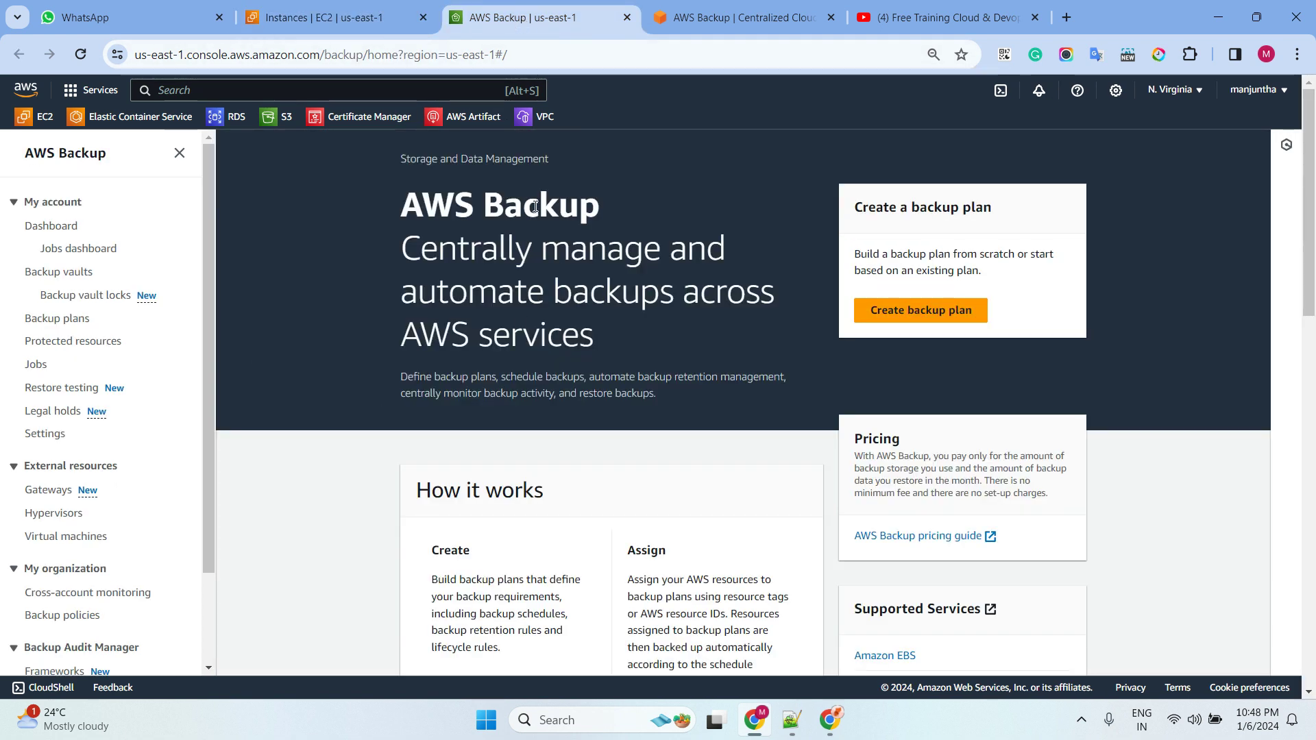
{"action": "left_click", "coordinate": [66, 227]}
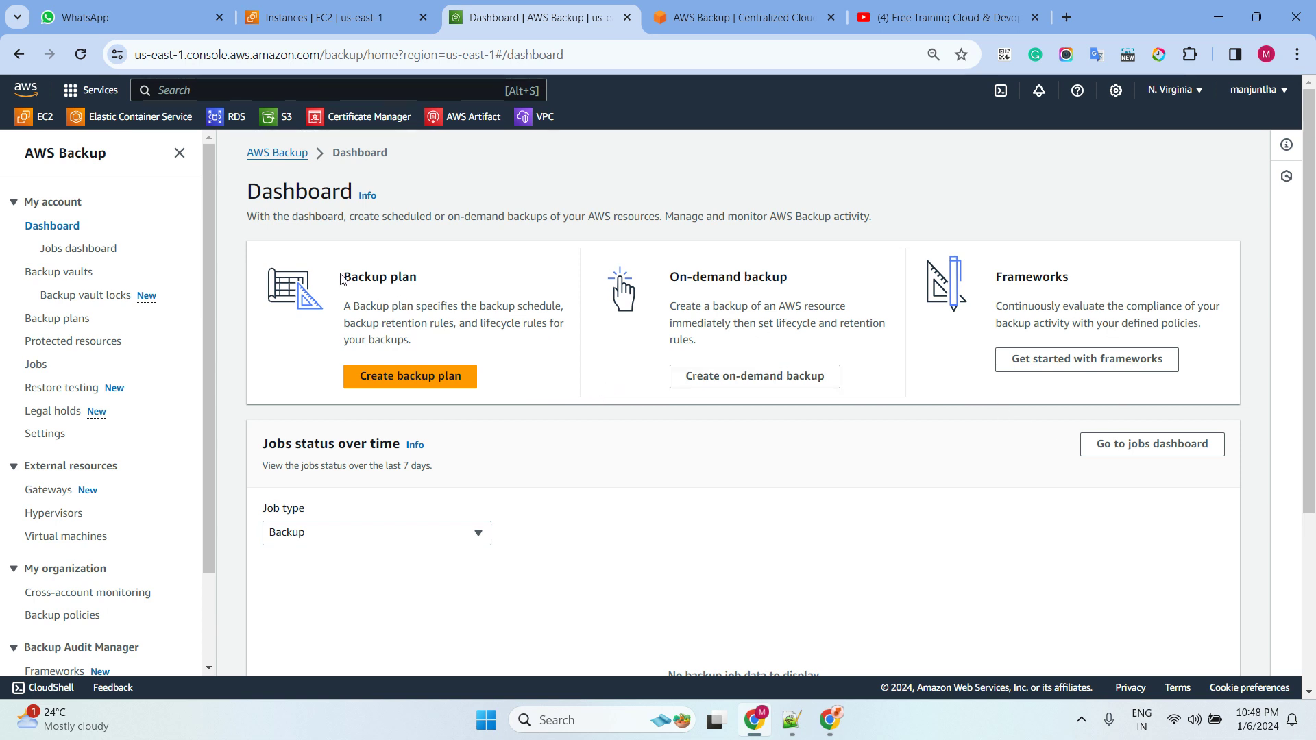
- Look over the Backup plan, On-demand backup and Frameworks options on the AWS Backup dashboard
{"action": "left_click_drag", "start_coordinate": [342, 277], "coordinate": [497, 281]}
{"action": "left_click_drag", "start_coordinate": [670, 277], "coordinate": [843, 280]}
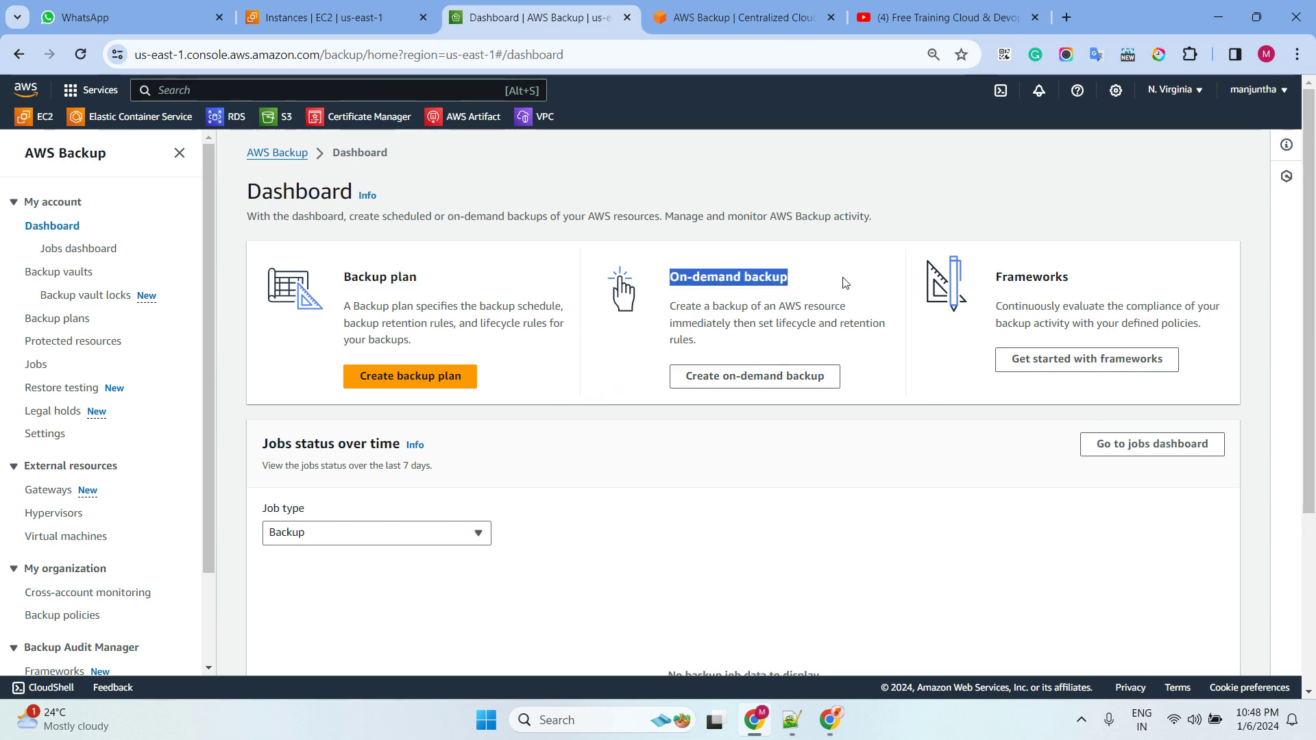
{"action": "left_click_drag", "start_coordinate": [1002, 277], "coordinate": [1090, 277]}
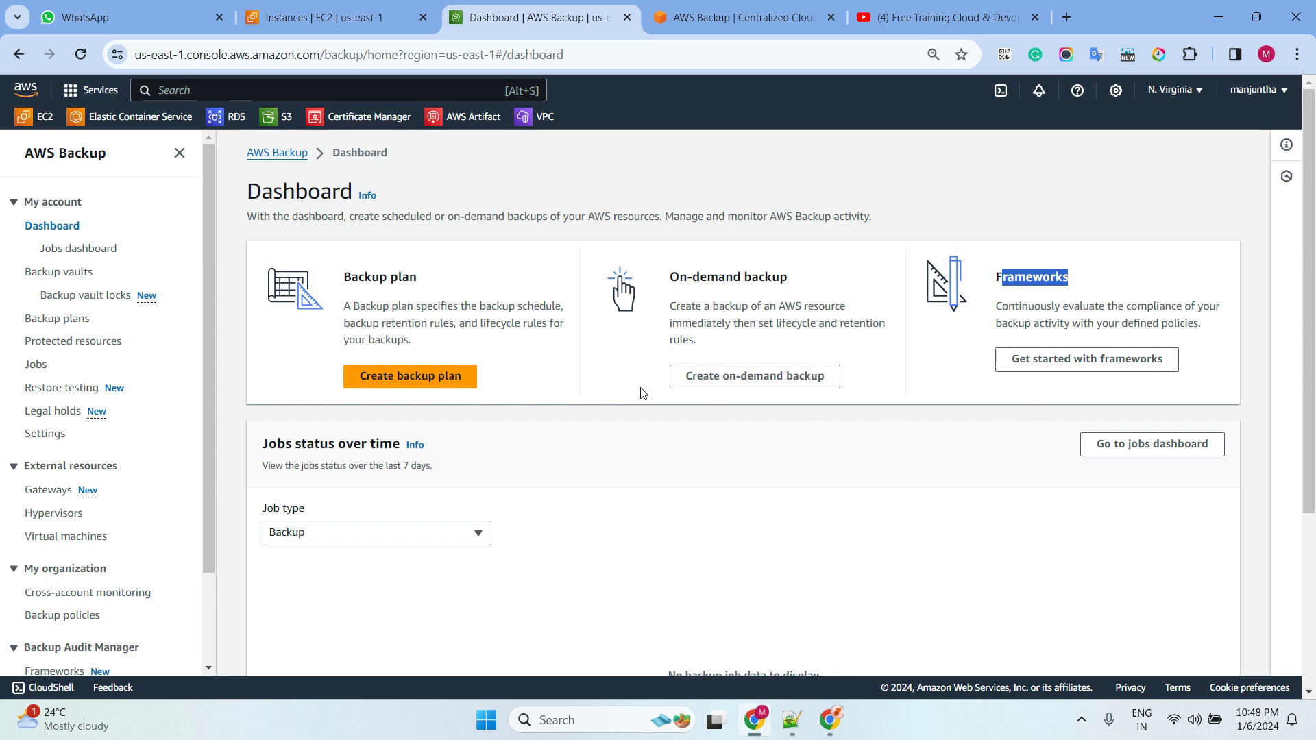
{"action": "left_click", "coordinate": [601, 379]}
{"action": "left_click_drag", "start_coordinate": [670, 277], "coordinate": [814, 283]}
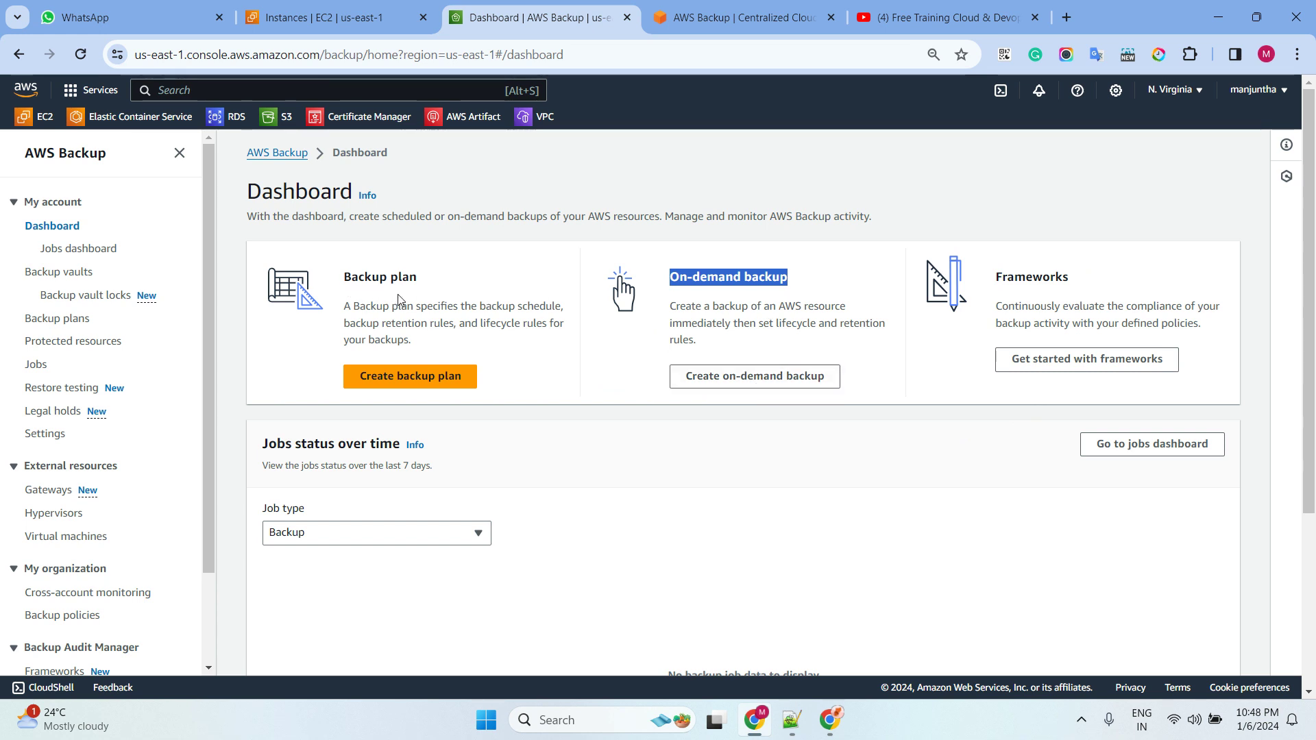
- Start an on-demand backup with resource type EC2 for the instance named server, using the Create backup now window
{"action": "left_click", "coordinate": [742, 377]}
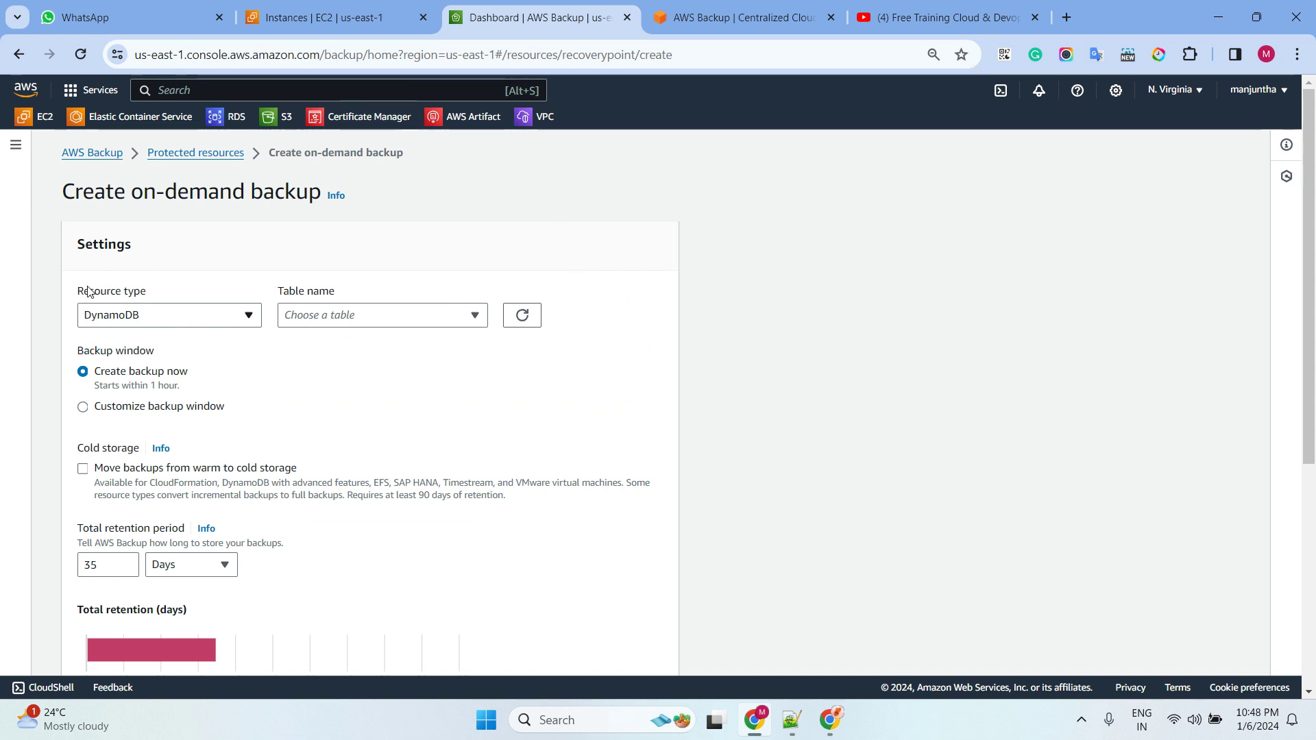
{"action": "left_click", "coordinate": [175, 316]}
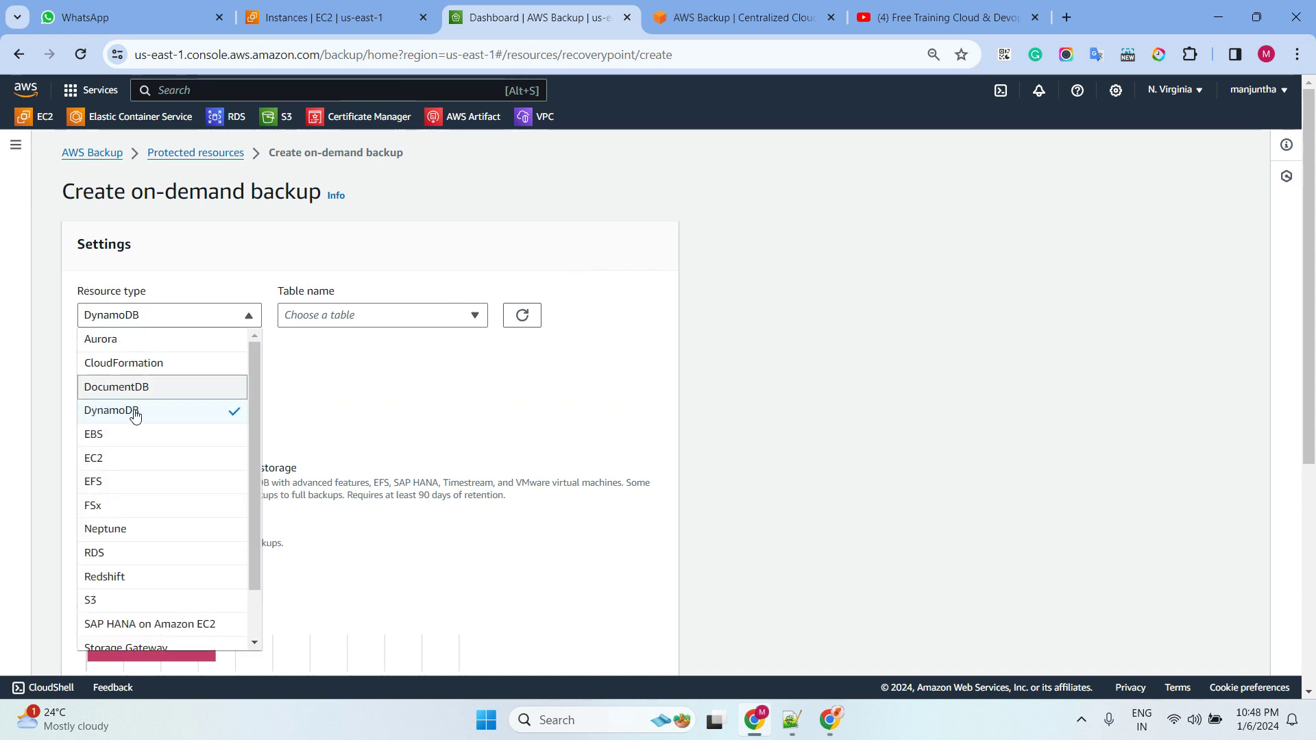
{"action": "left_click", "coordinate": [113, 466]}
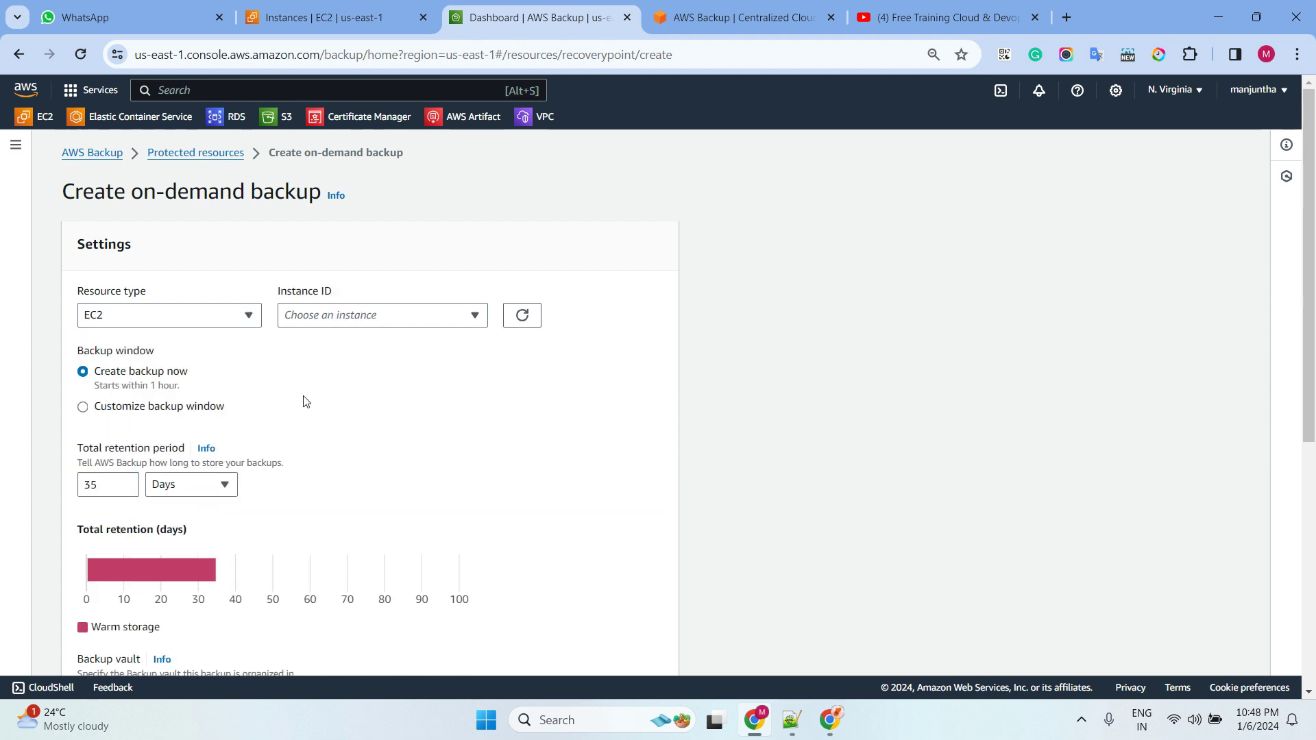
{"action": "left_click", "coordinate": [388, 317]}
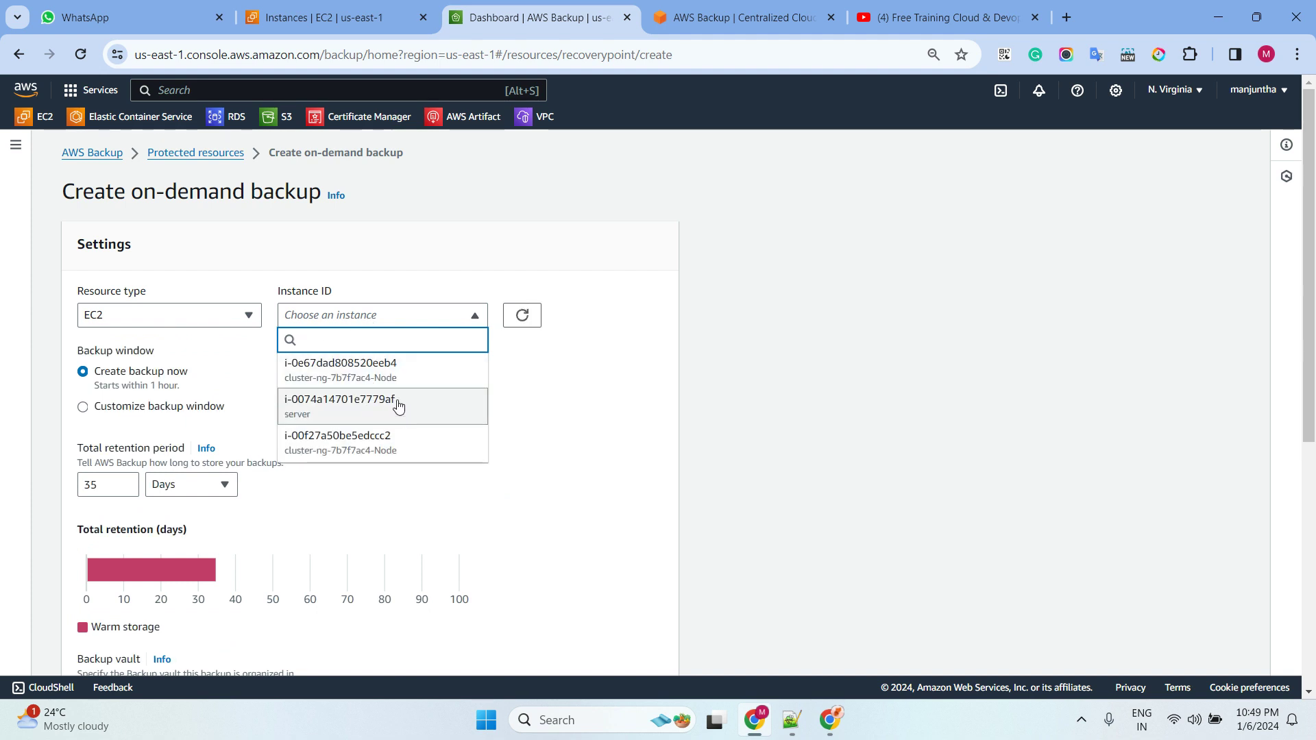
{"action": "left_click", "coordinate": [379, 411]}
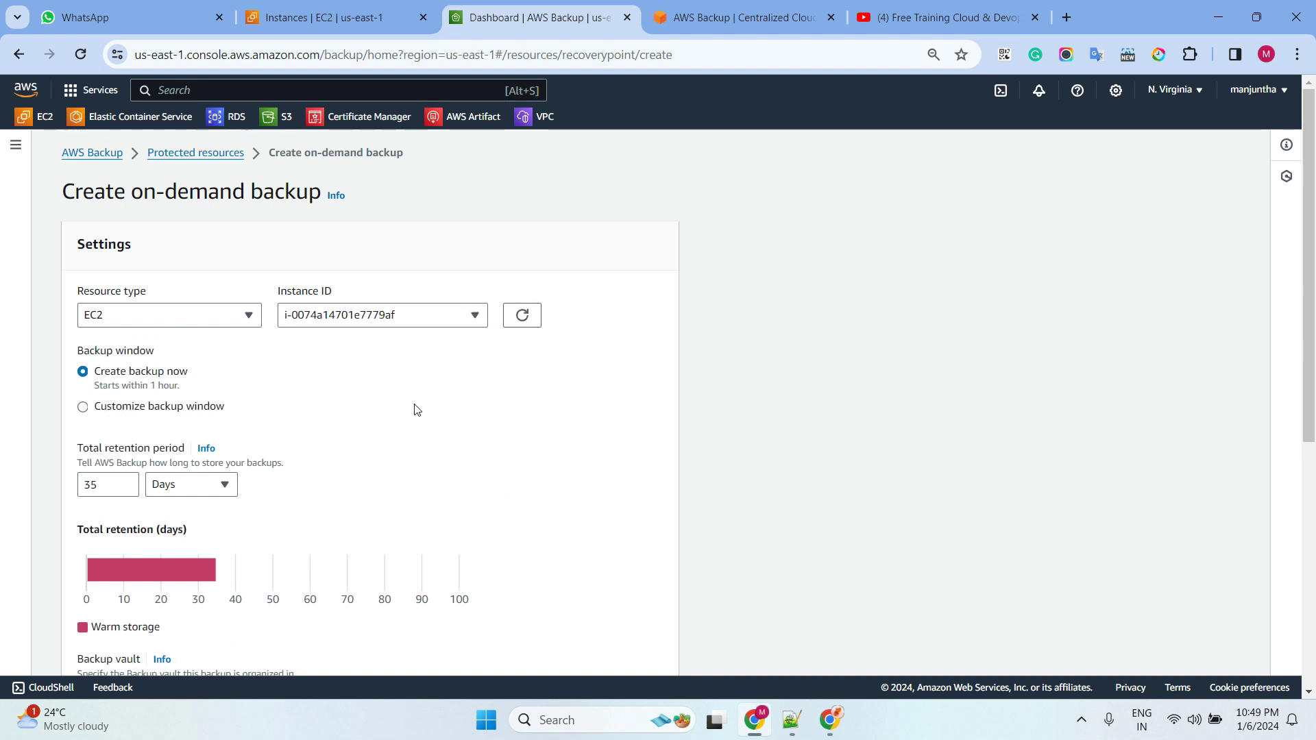
{"action": "left_click", "coordinate": [83, 407]}
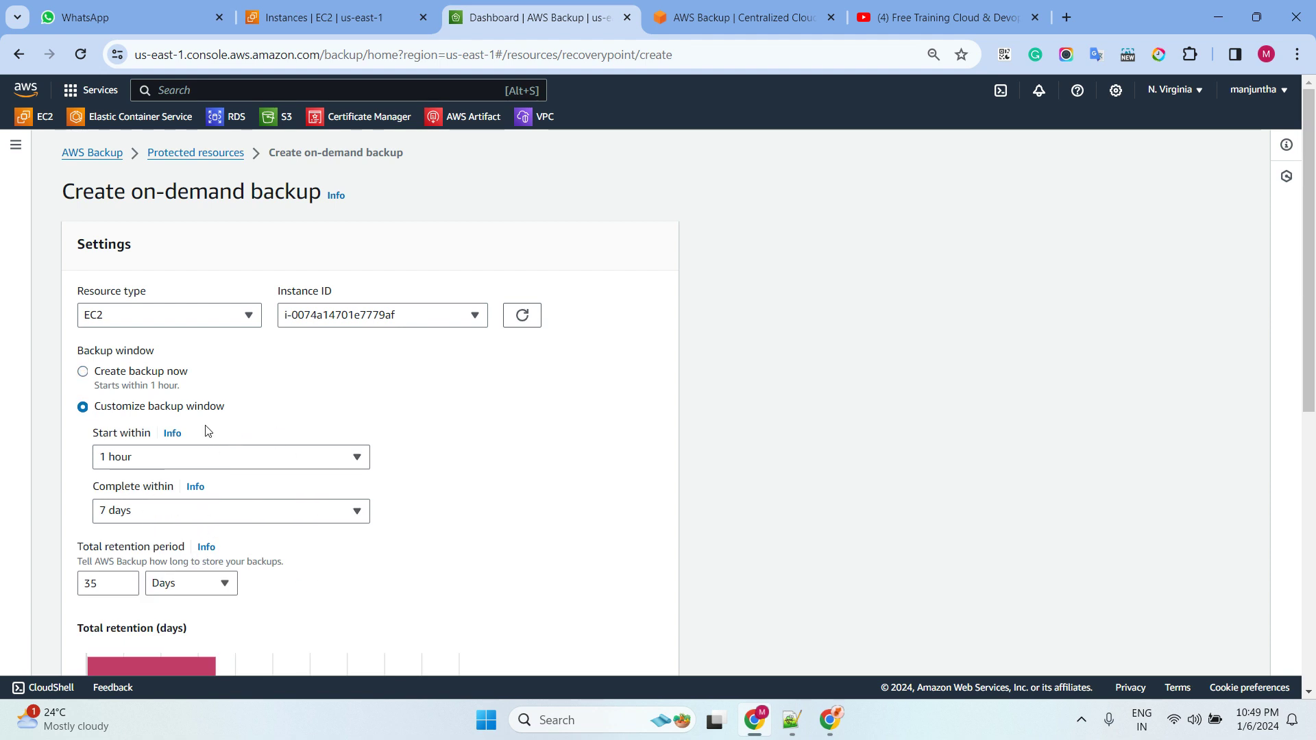
{"action": "left_click", "coordinate": [110, 374]}
- Set the on-demand backup's total retention period to 1 day
{"action": "scroll", "coordinate": [317, 383], "scroll_direction": "down", "scroll_amount": 5}
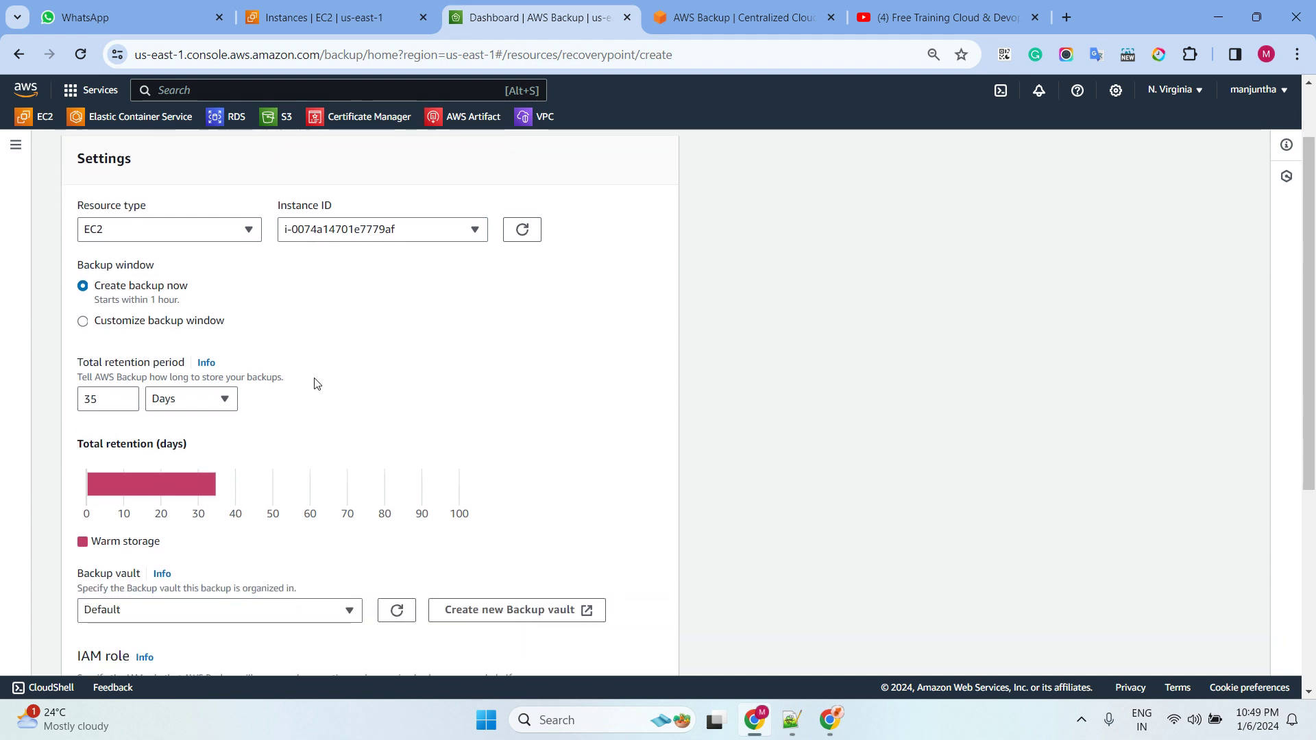
{"action": "scroll", "coordinate": [370, 379], "scroll_direction": "up", "scroll_amount": 3}
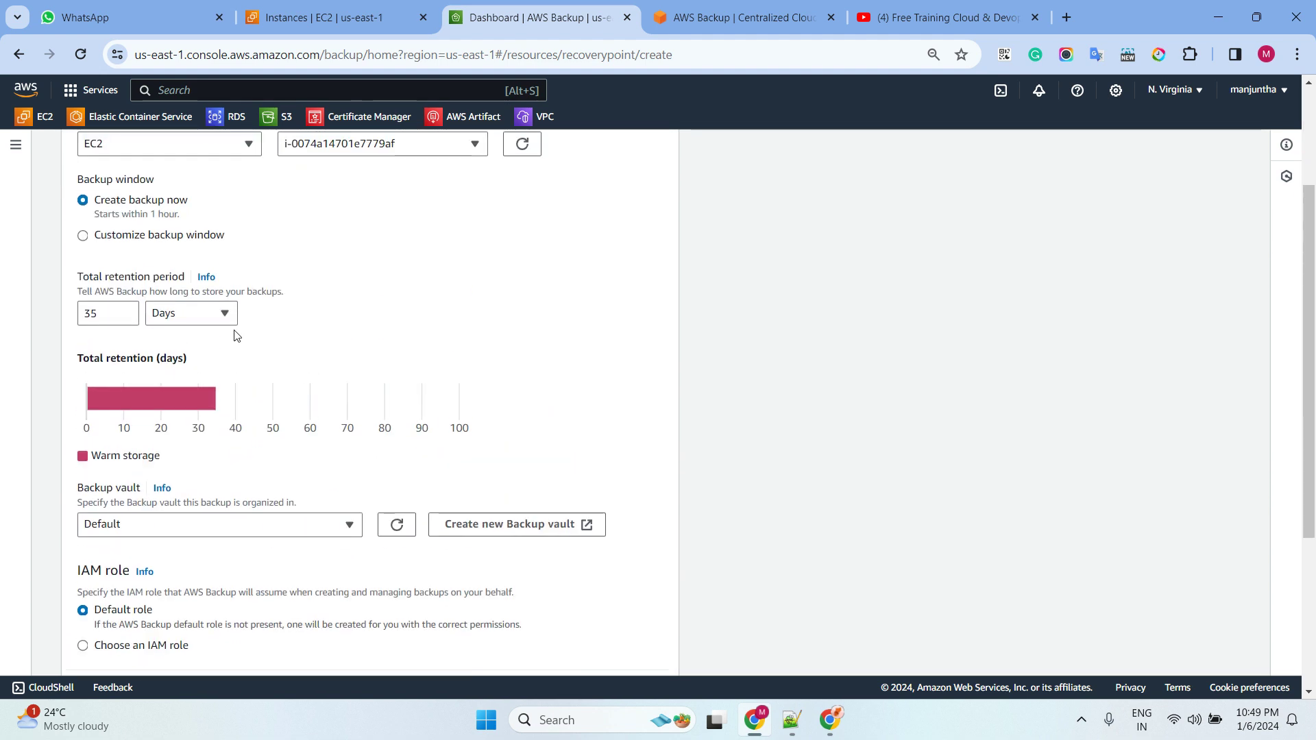
{"action": "left_click", "coordinate": [115, 317]}
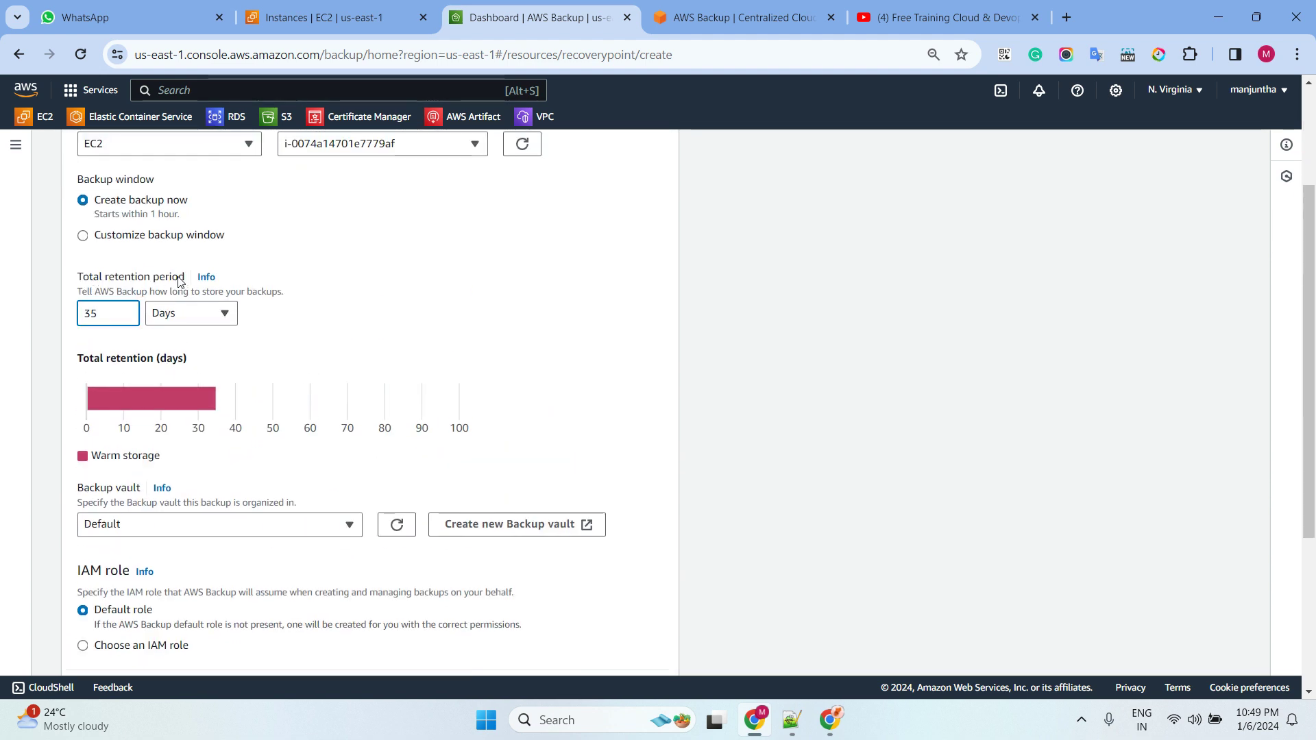
{"action": "left_click_drag", "start_coordinate": [115, 309], "coordinate": [48, 315]}
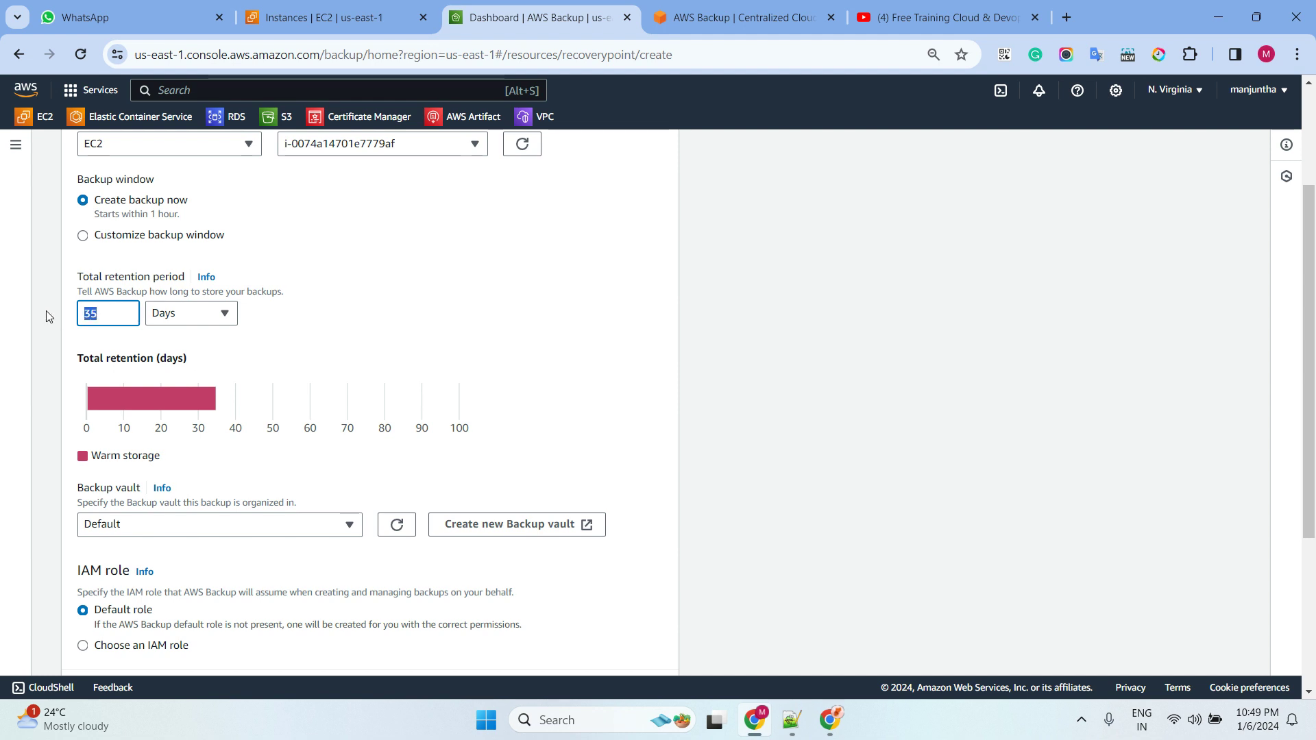
{"action": "key", "text": "BackSpace"}
{"action": "type", "text": "1"}
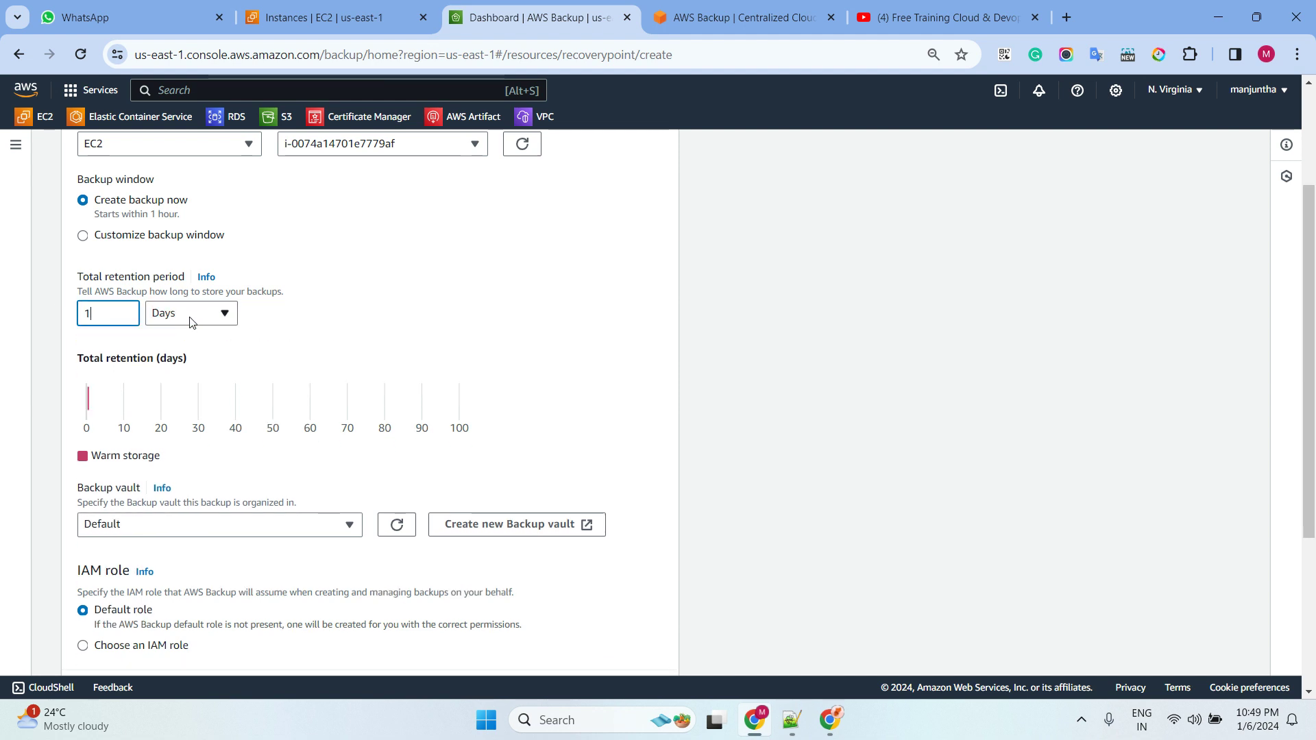
{"action": "left_click", "coordinate": [205, 313]}
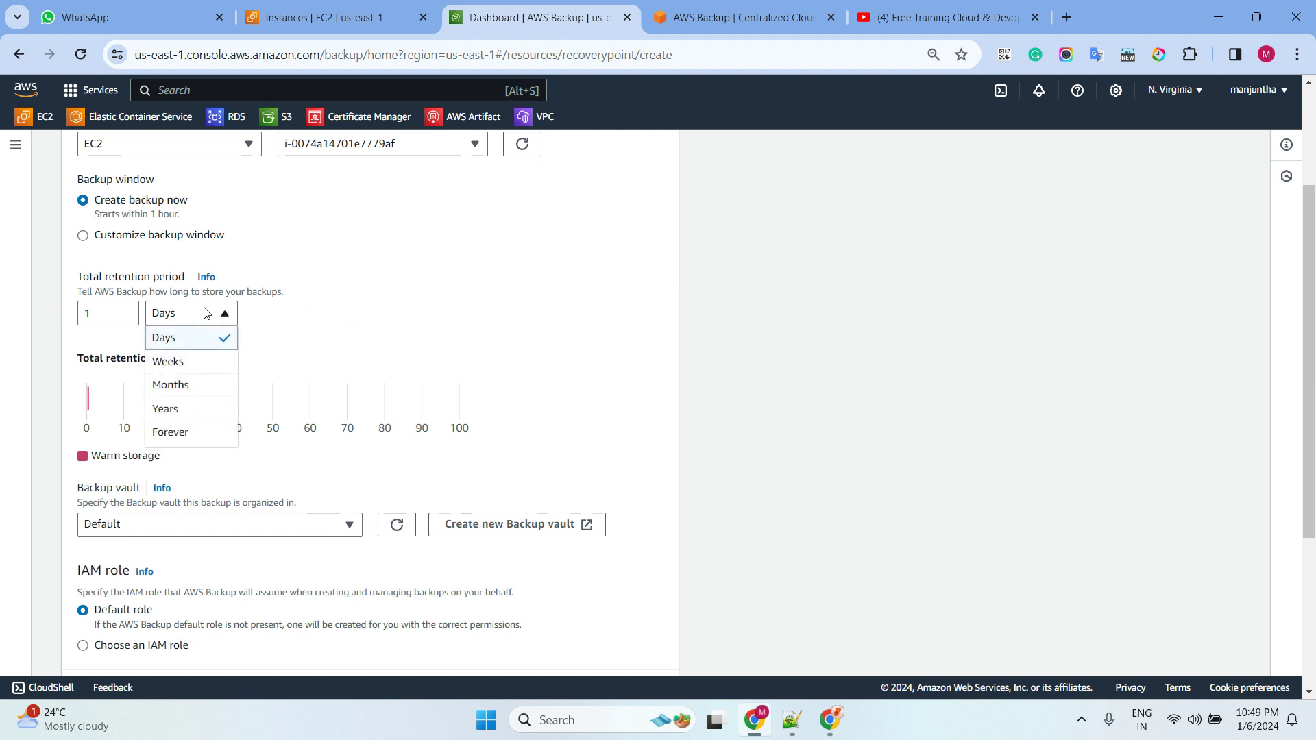
{"action": "scroll", "coordinate": [323, 396], "scroll_direction": "down", "scroll_amount": 2}
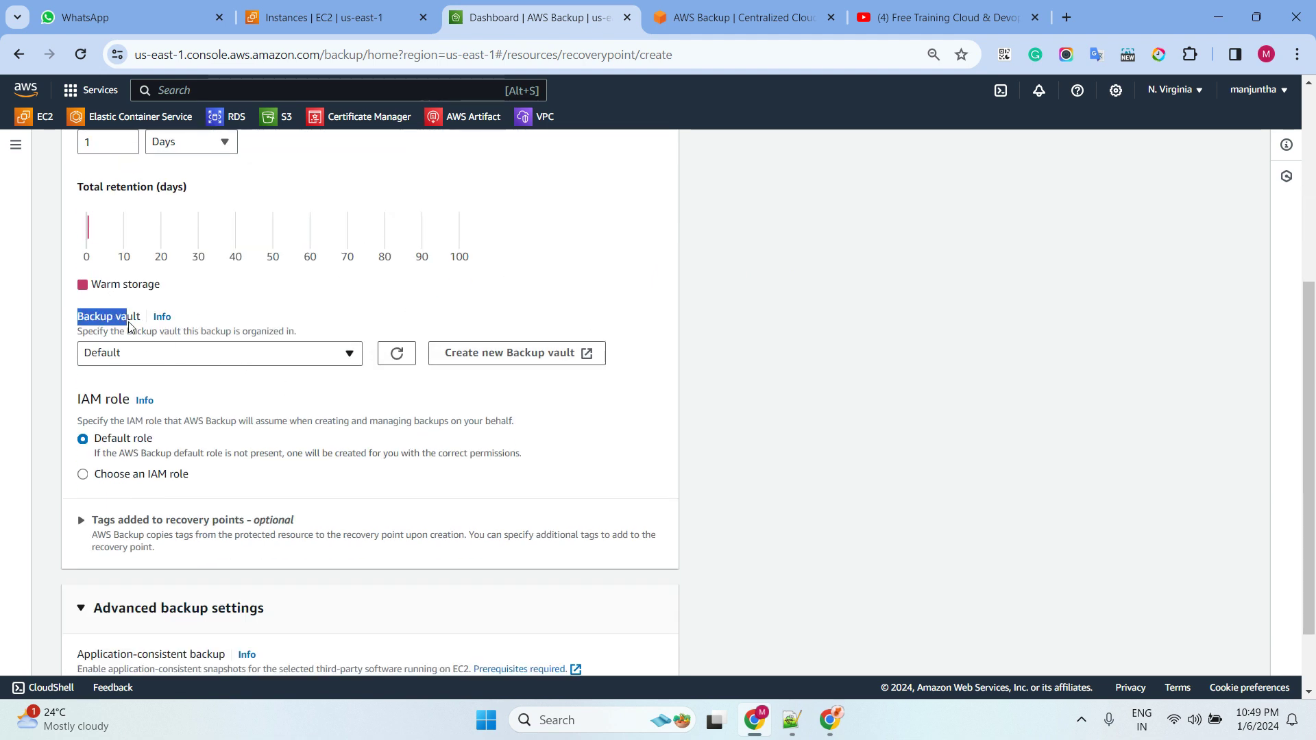
- Keep the Default backup vault and the default IAM role, and create the on-demand backup
{"action": "left_click_drag", "start_coordinate": [74, 317], "coordinate": [127, 318]}
{"action": "left_click", "coordinate": [751, 368]}
{"action": "left_click", "coordinate": [210, 361]}
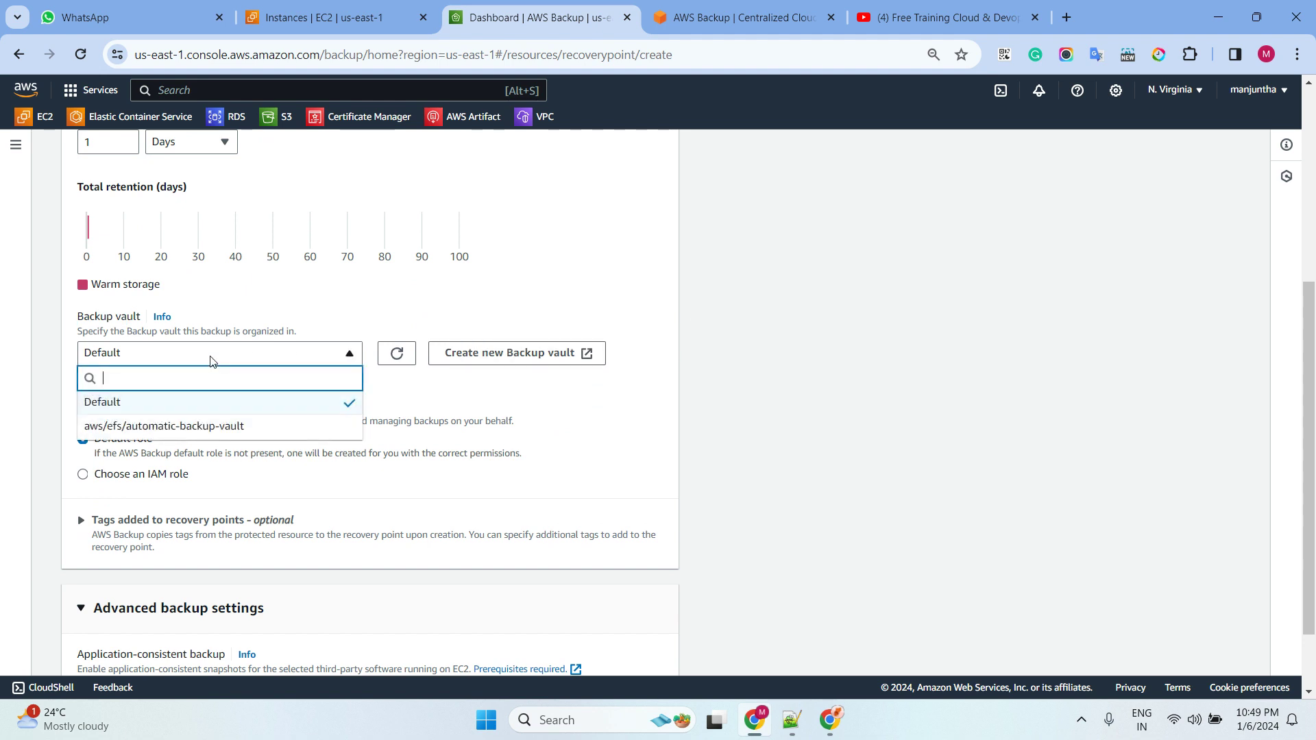
{"action": "left_click", "coordinate": [329, 360]}
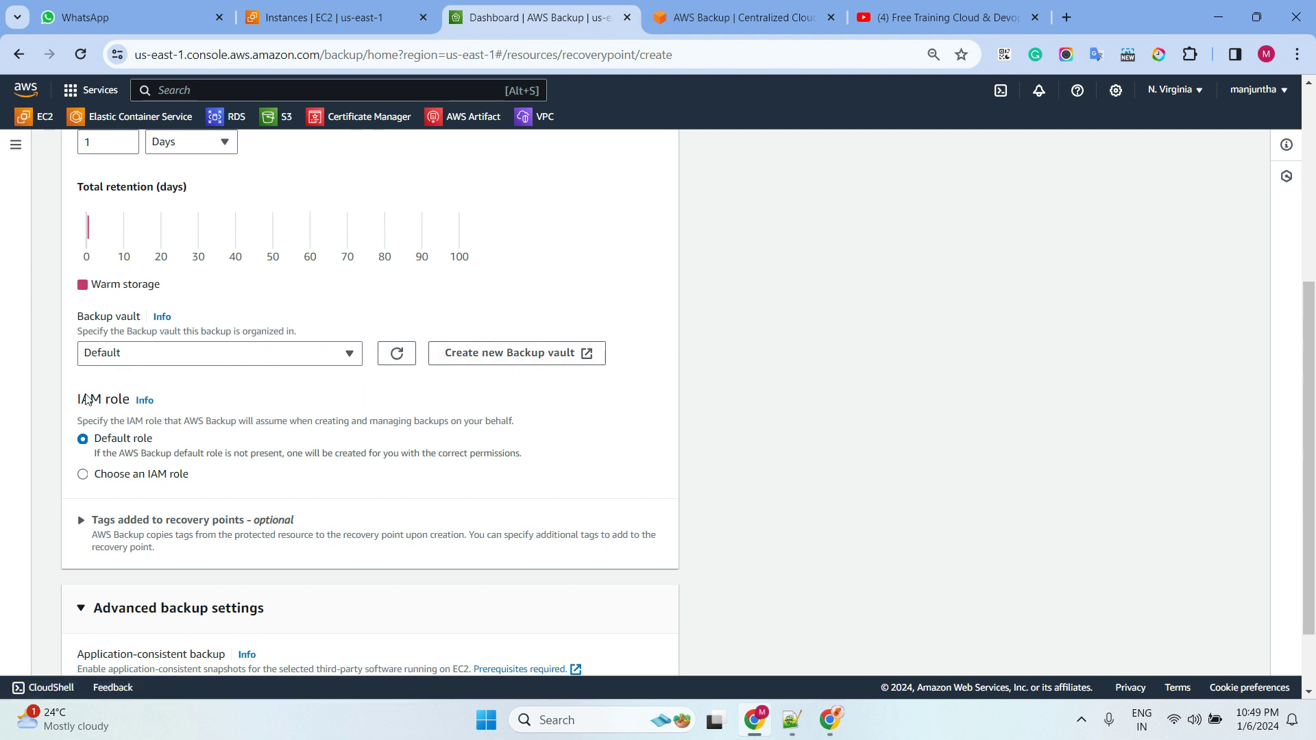
{"action": "left_click_drag", "start_coordinate": [77, 400], "coordinate": [190, 399]}
{"action": "left_click", "coordinate": [821, 409]}
{"action": "scroll", "coordinate": [608, 391], "scroll_direction": "down", "scroll_amount": 2}
{"action": "left_click", "coordinate": [630, 651]}
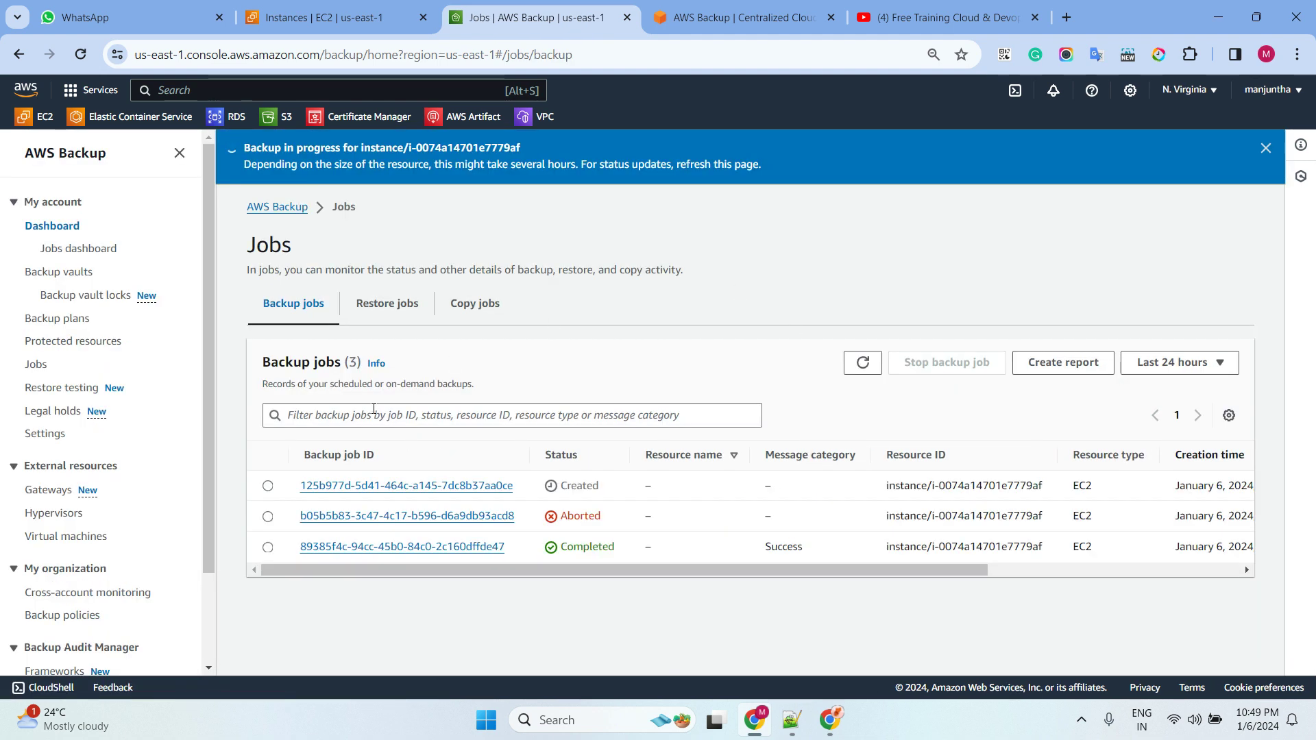
- Refresh the backup jobs, open the newest job's details and refresh its status
{"action": "left_click", "coordinate": [862, 362]}
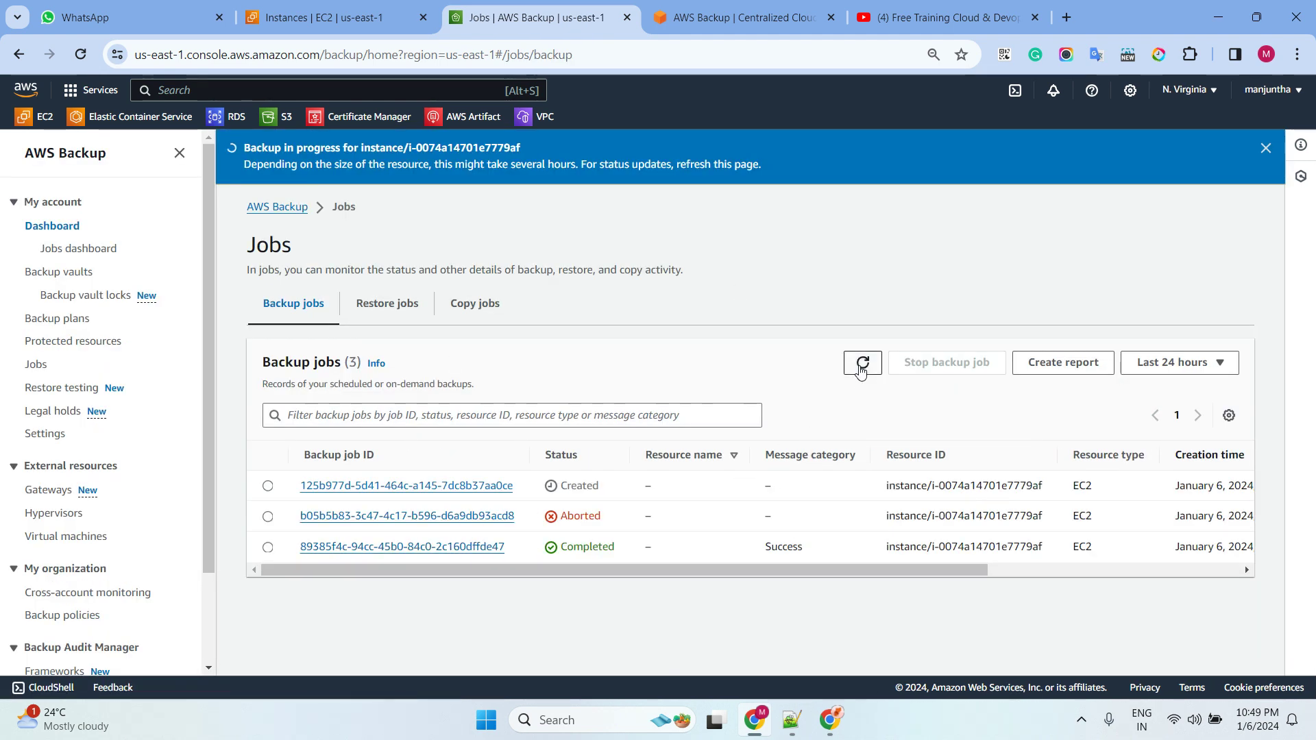
{"action": "left_click", "coordinate": [439, 488]}
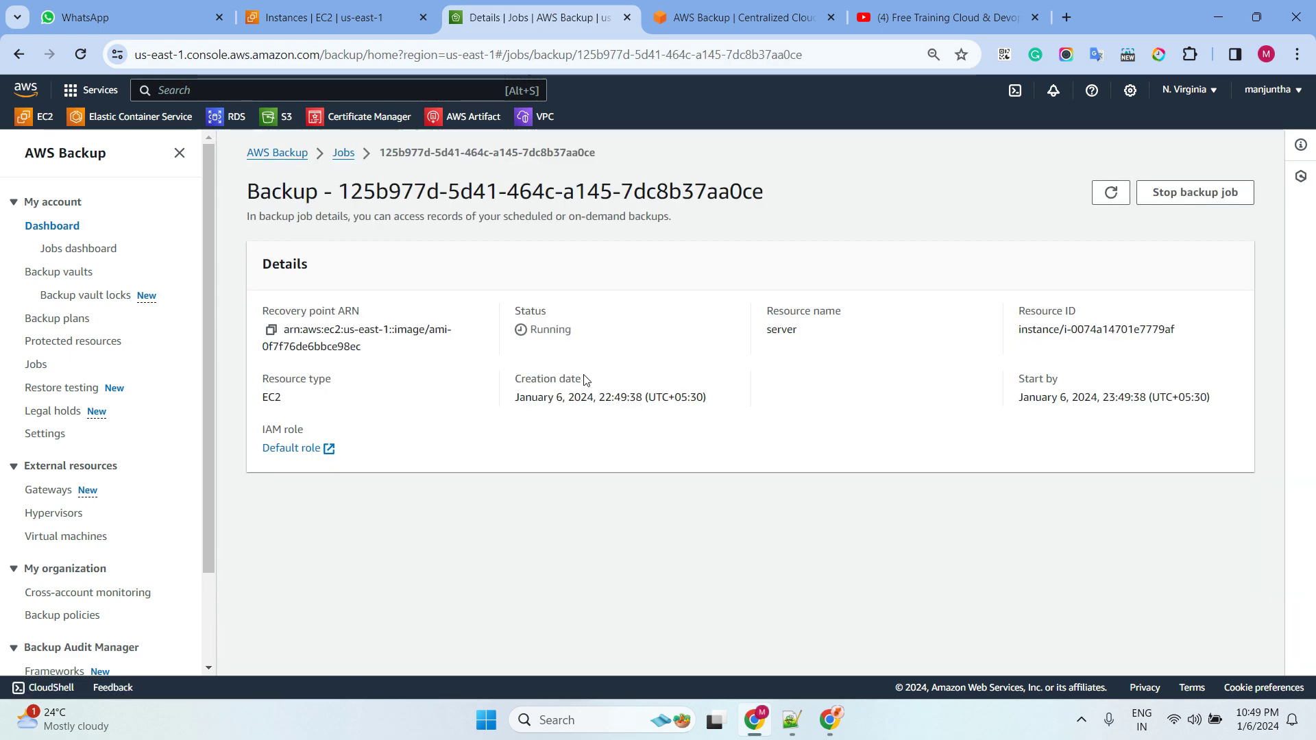
{"action": "left_click", "coordinate": [1104, 200]}
{"action": "left_click", "coordinate": [1104, 202]}
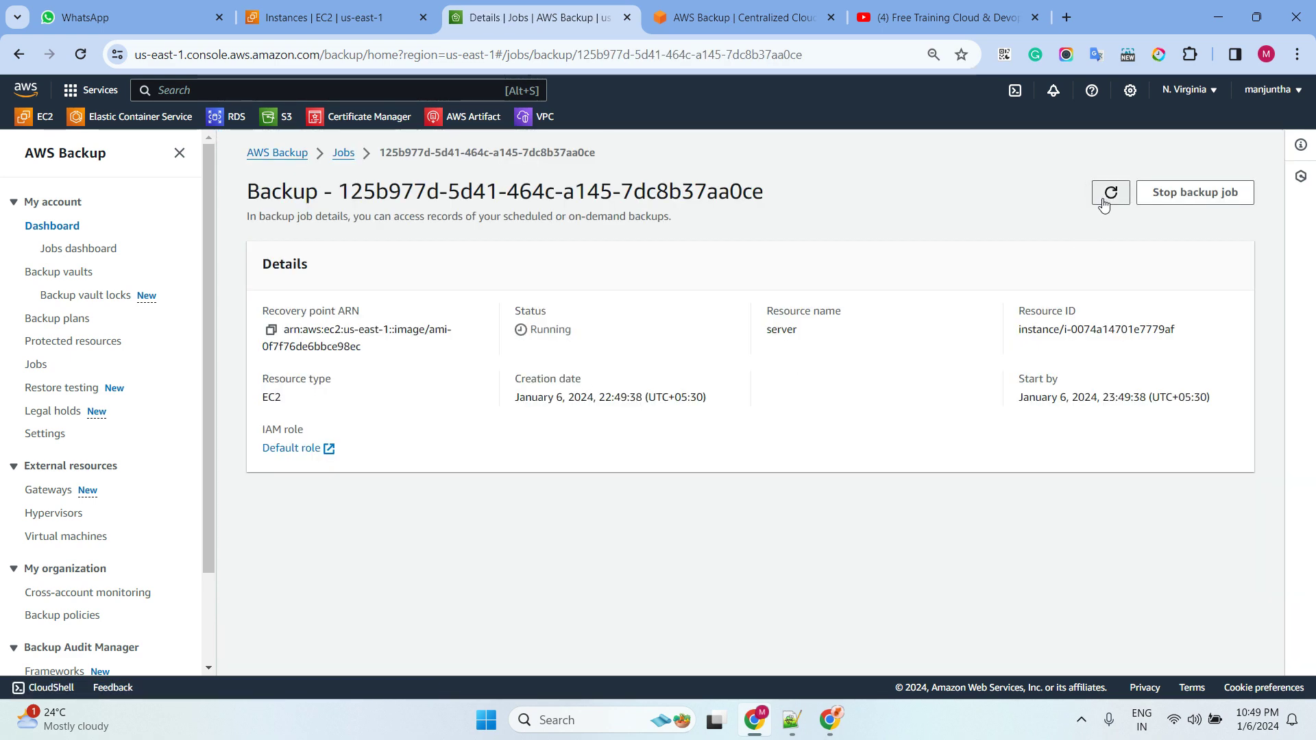
{"action": "left_click", "coordinate": [1104, 202]}
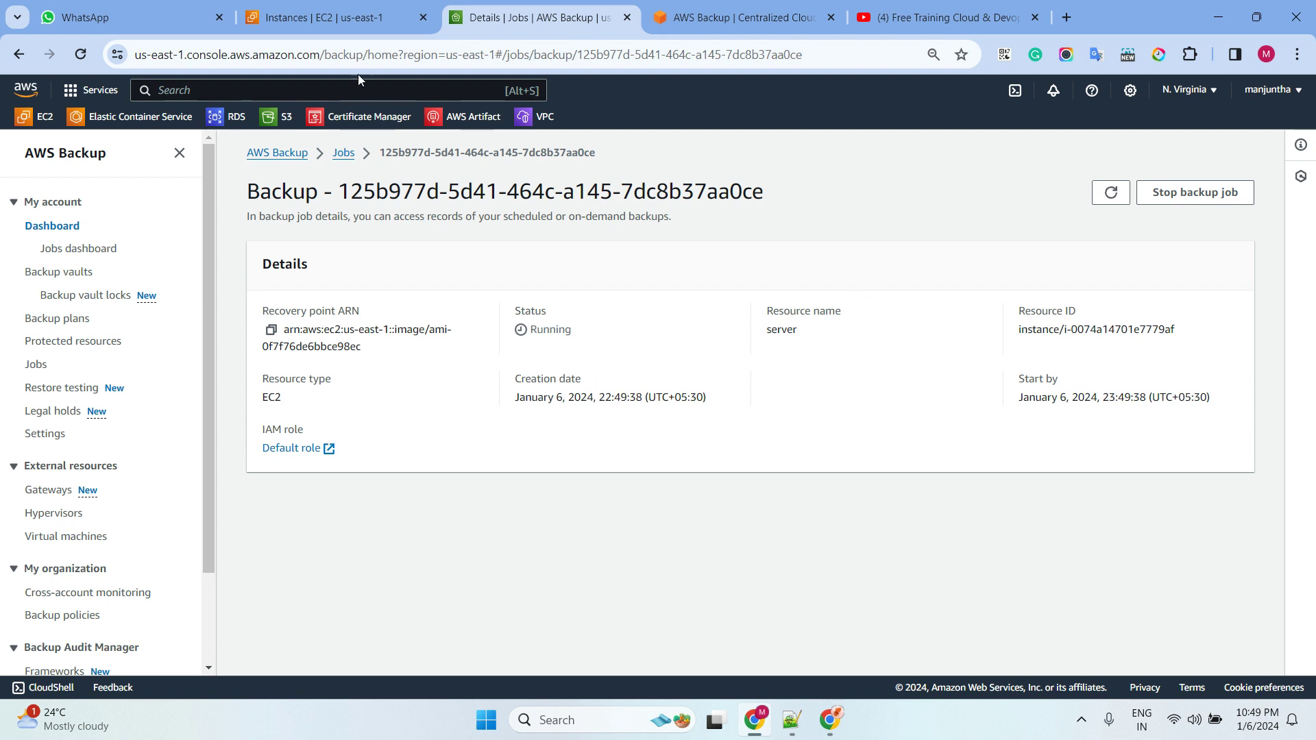
- Open the AMIs list in the EC2 console and refresh it to check the backup image's status
{"action": "left_click", "coordinate": [335, 21]}
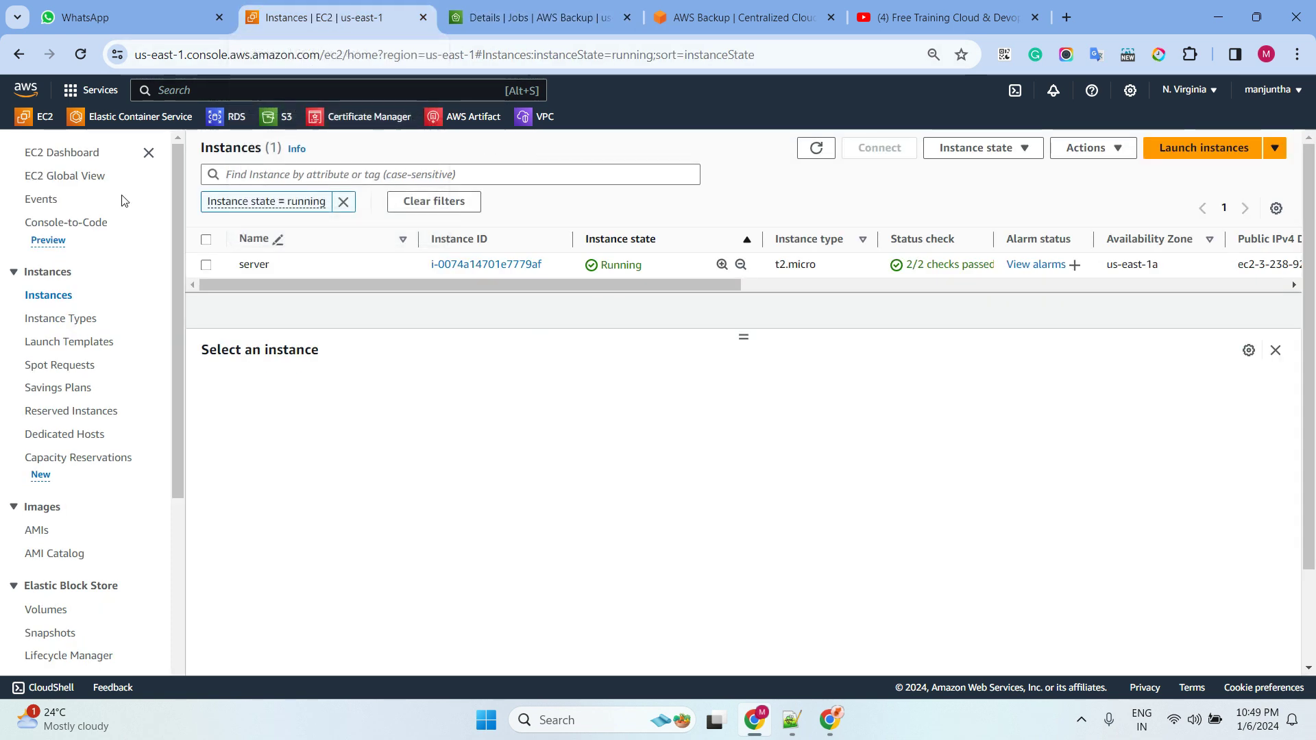
{"action": "left_click", "coordinate": [39, 532]}
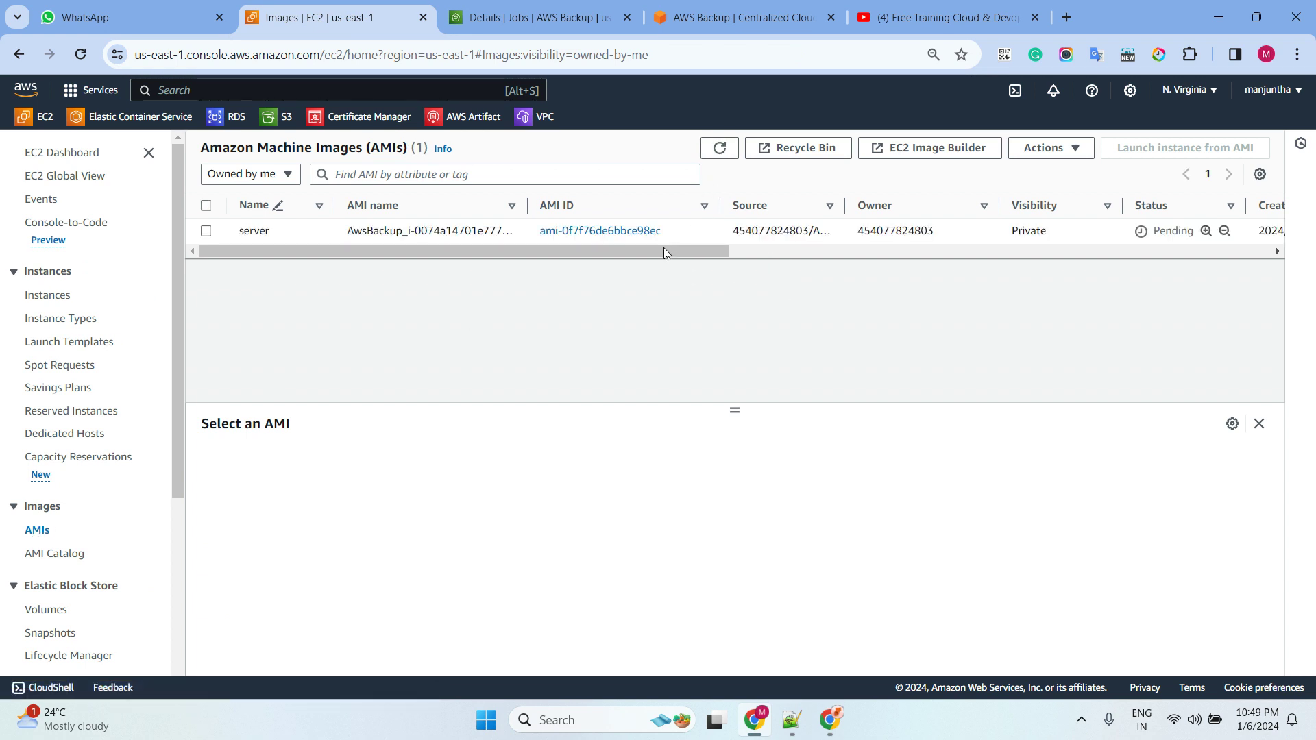
{"action": "left_click_drag", "start_coordinate": [664, 249], "coordinate": [446, 267]}
{"action": "double_click", "coordinate": [720, 148]}
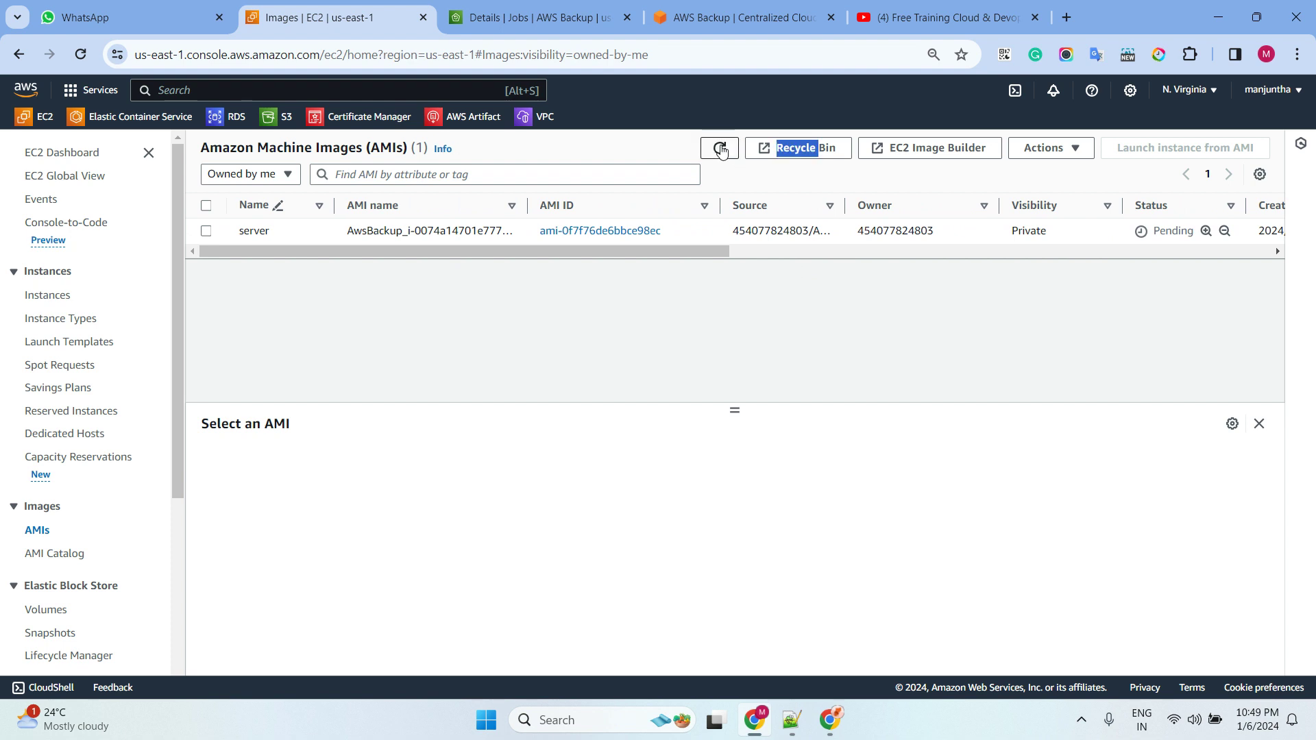
{"action": "left_click", "coordinate": [719, 148]}
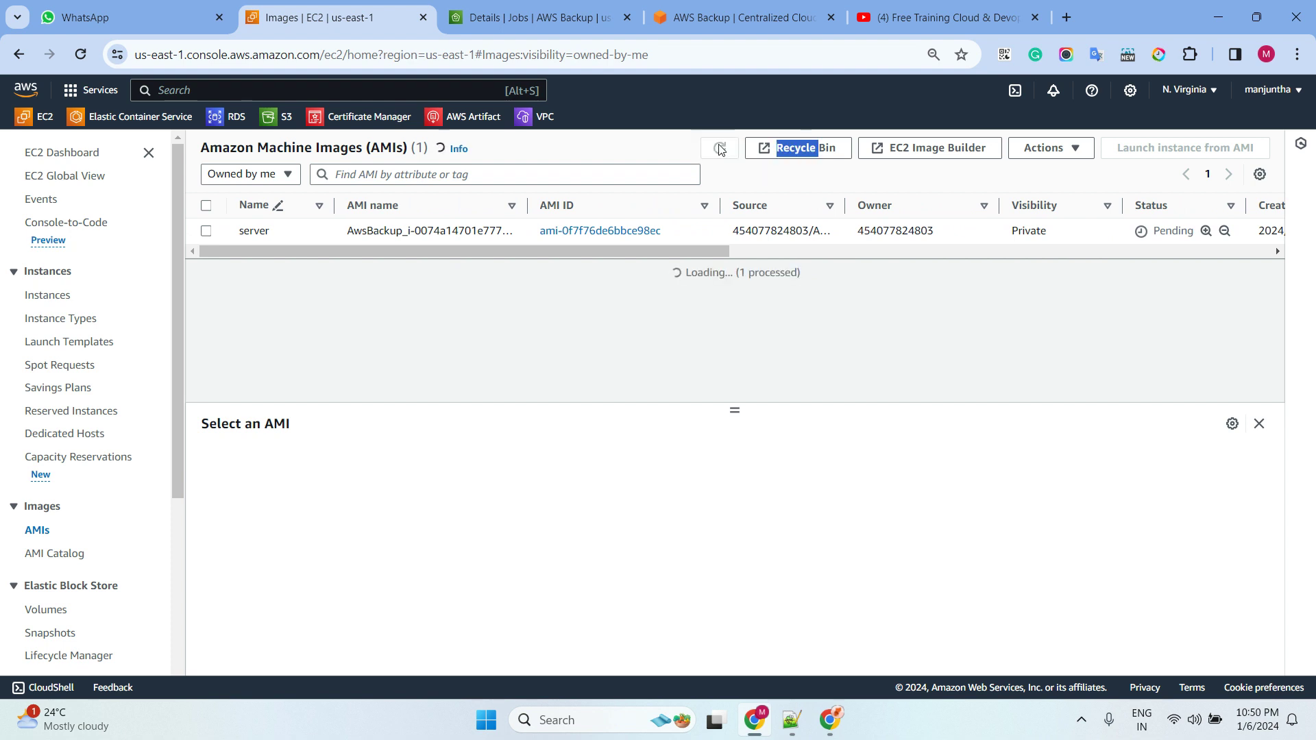
- Return to the backup job's details in AWS Backup and recheck its status
{"action": "left_click", "coordinate": [528, 17]}
{"action": "left_click", "coordinate": [1110, 194]}
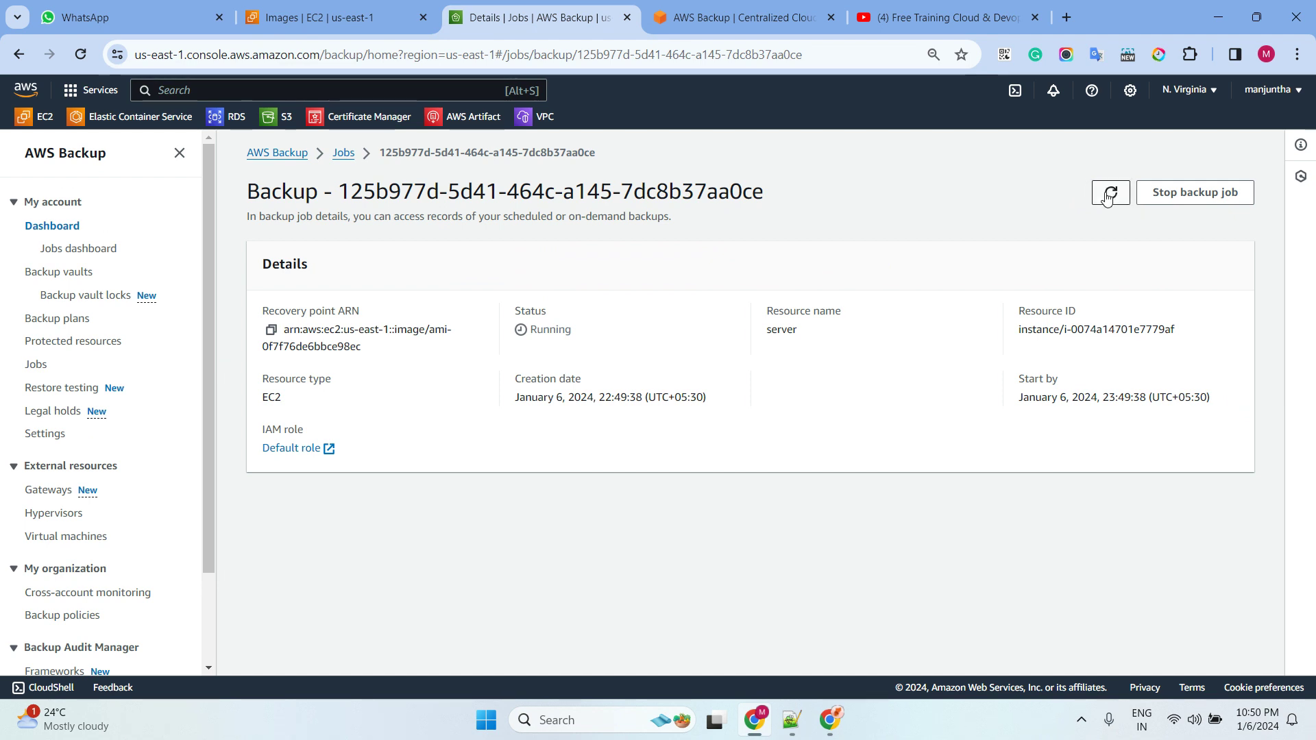
{"action": "left_click_drag", "start_coordinate": [581, 338], "coordinate": [505, 338]}
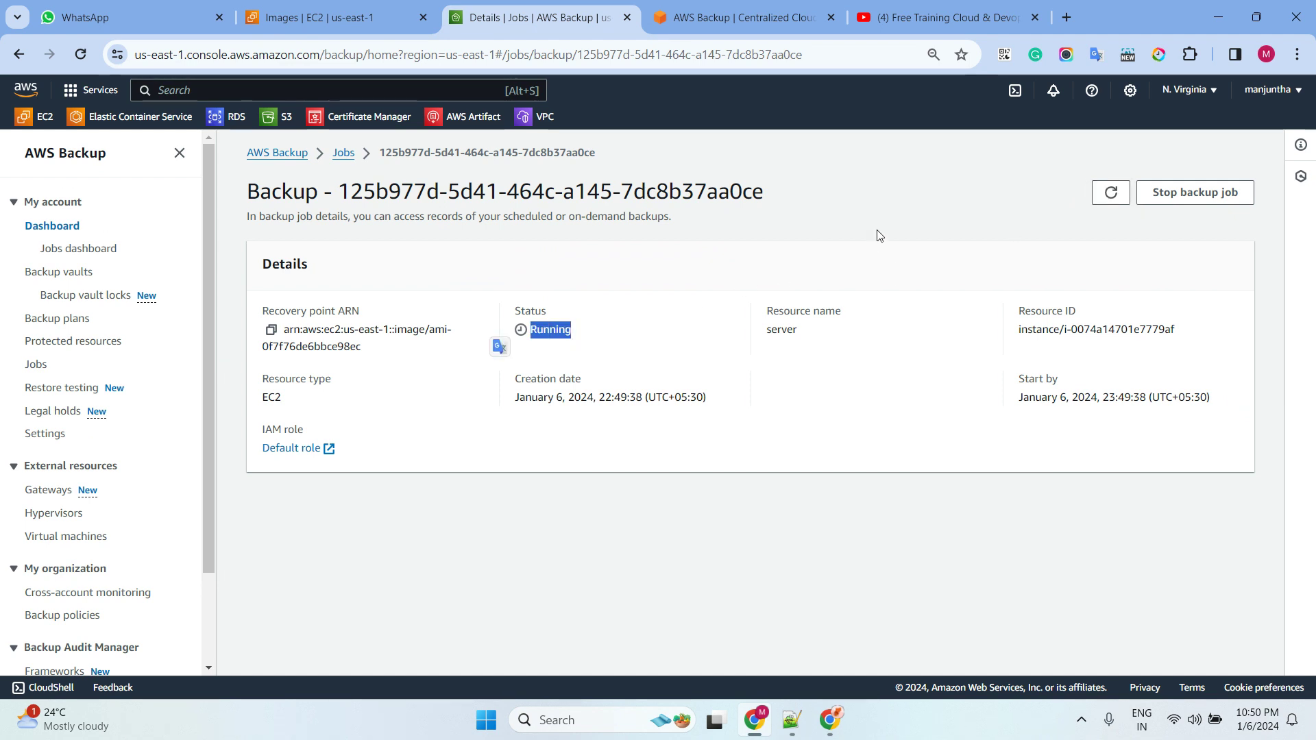
- Connect to the running instance named server from the EC2 console using EC2 Instance Connect with the username ec2-user
{"action": "left_click", "coordinate": [363, 19]}
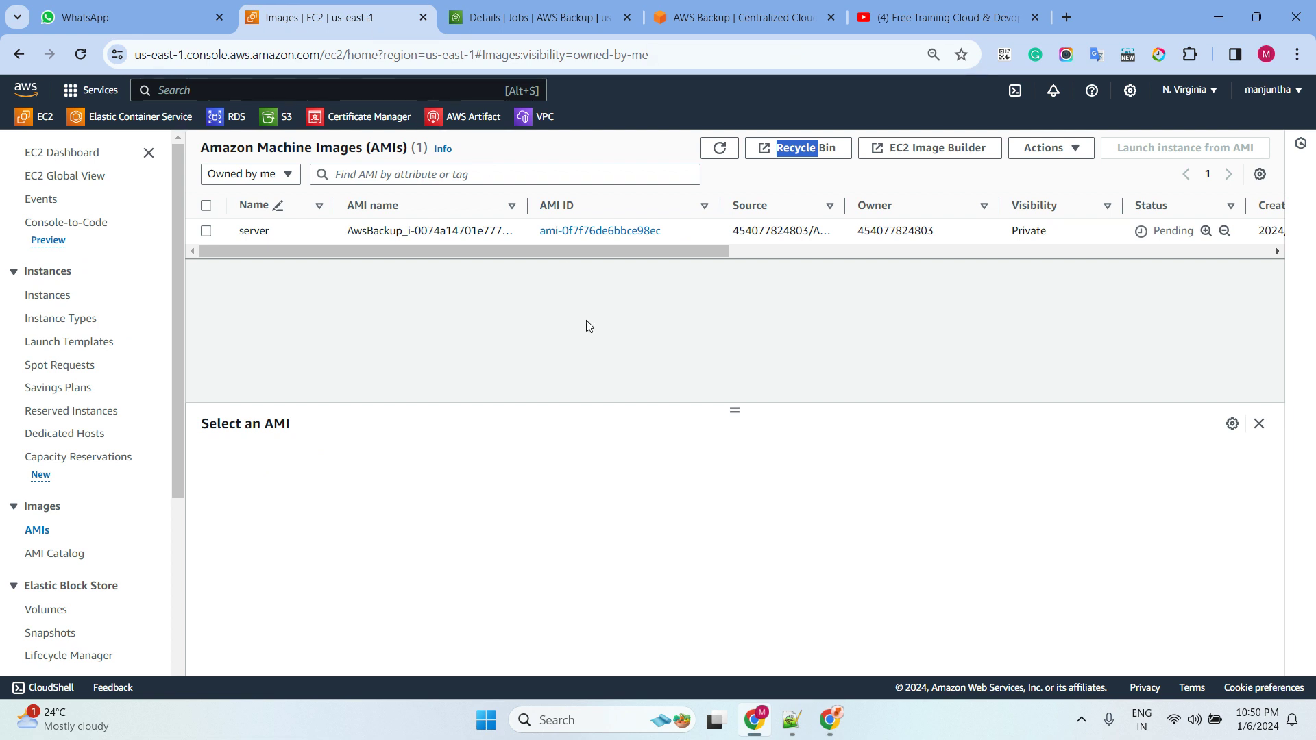
{"action": "left_click", "coordinate": [46, 296]}
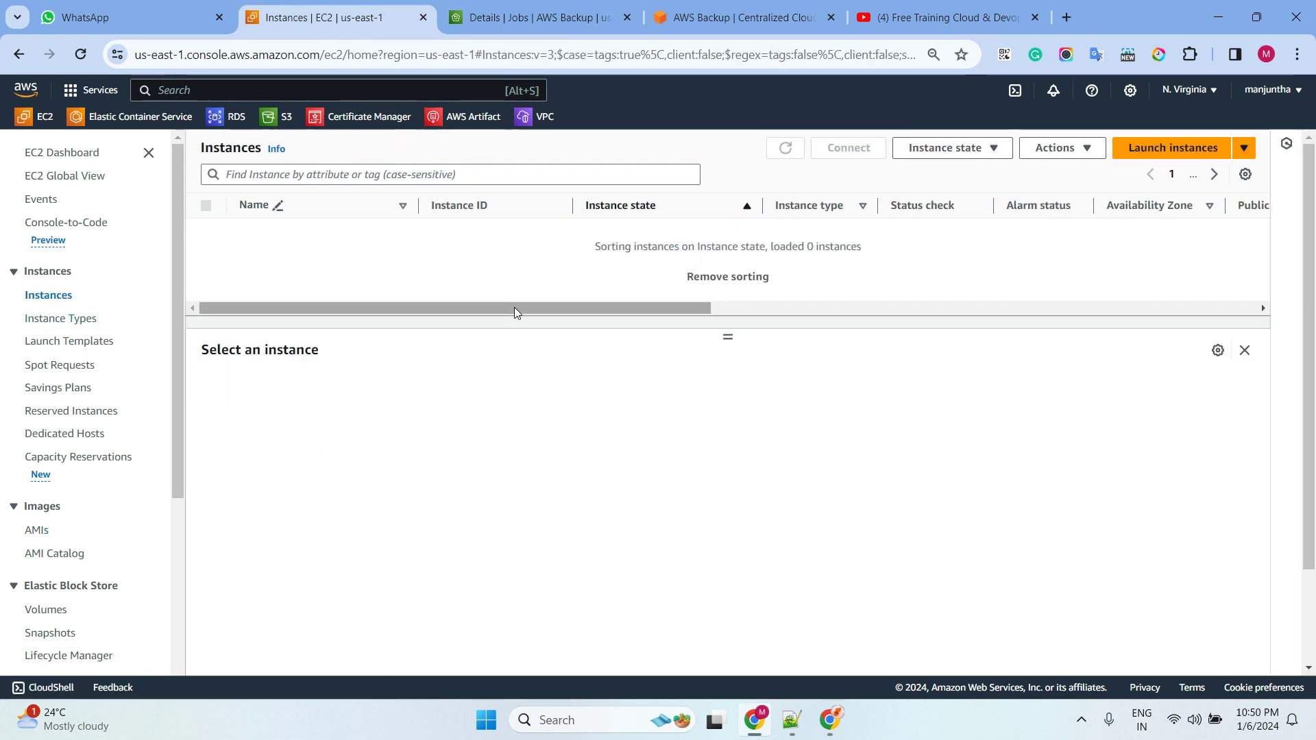
{"action": "left_click", "coordinate": [206, 231]}
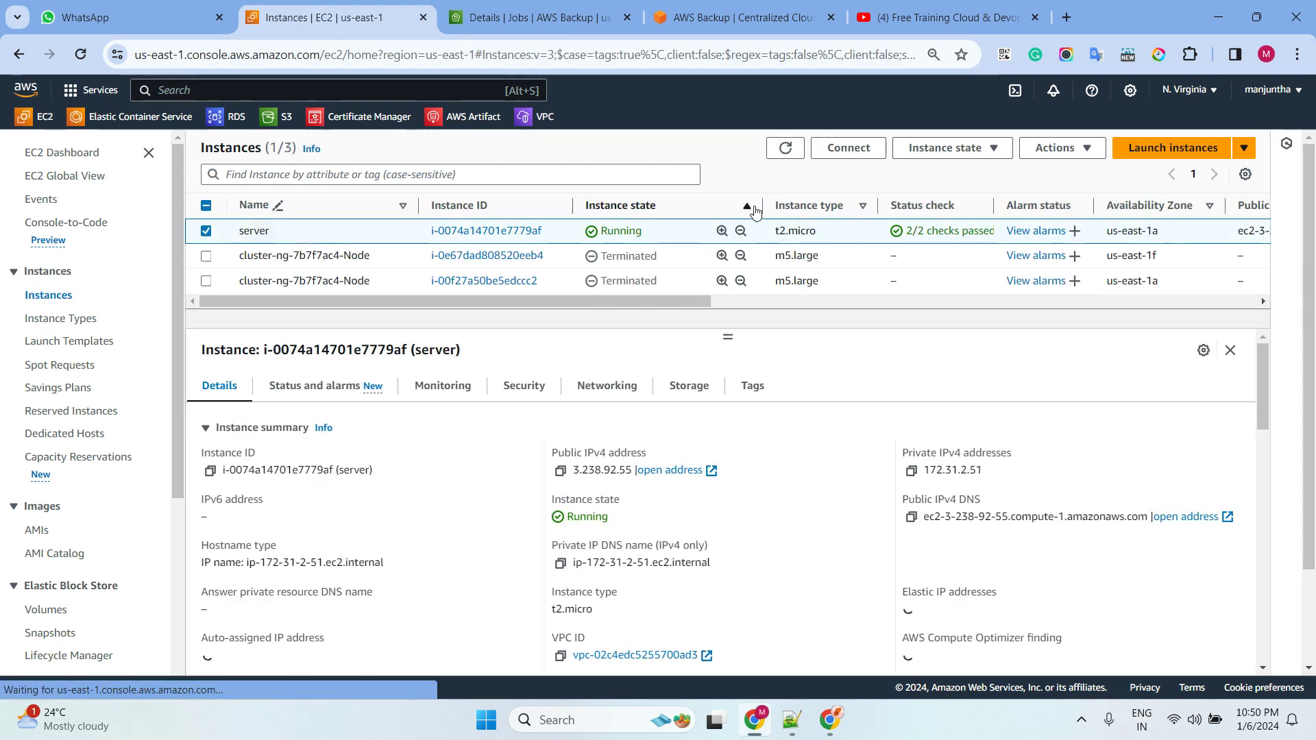
{"action": "left_click", "coordinate": [854, 149]}
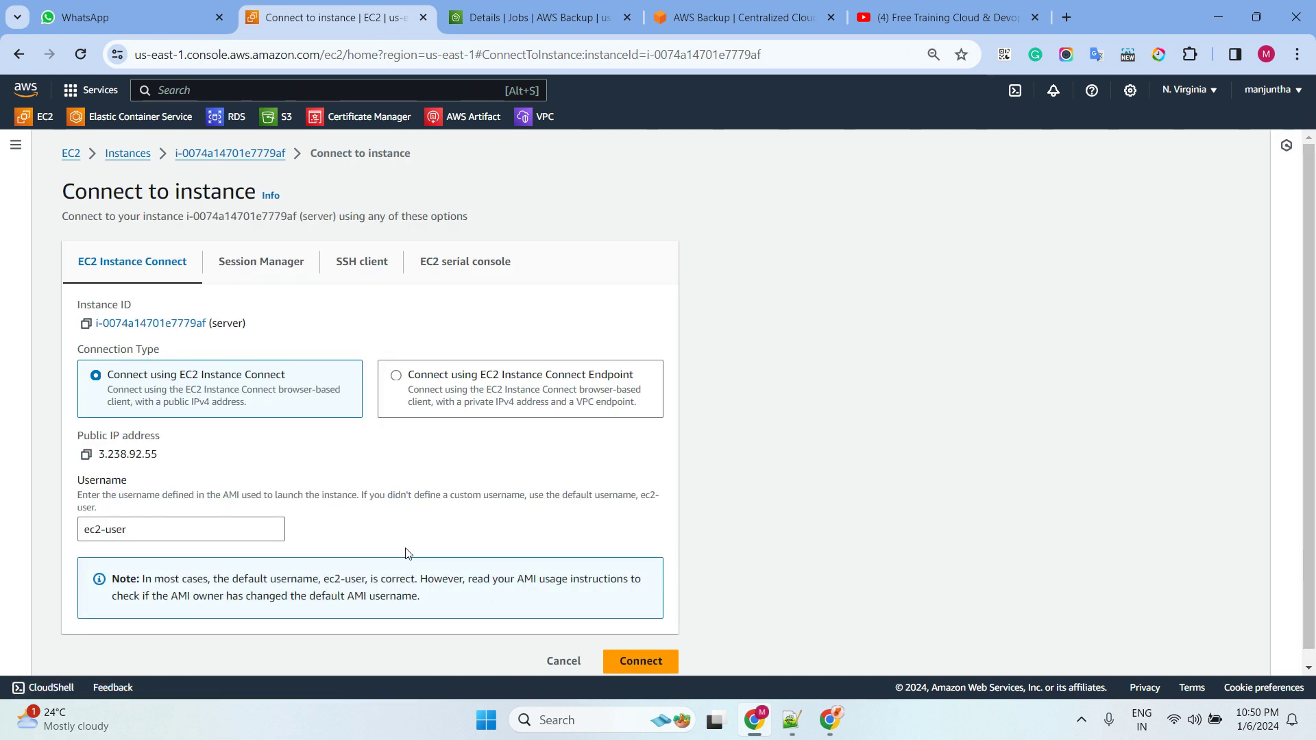
{"action": "left_click", "coordinate": [602, 660]}
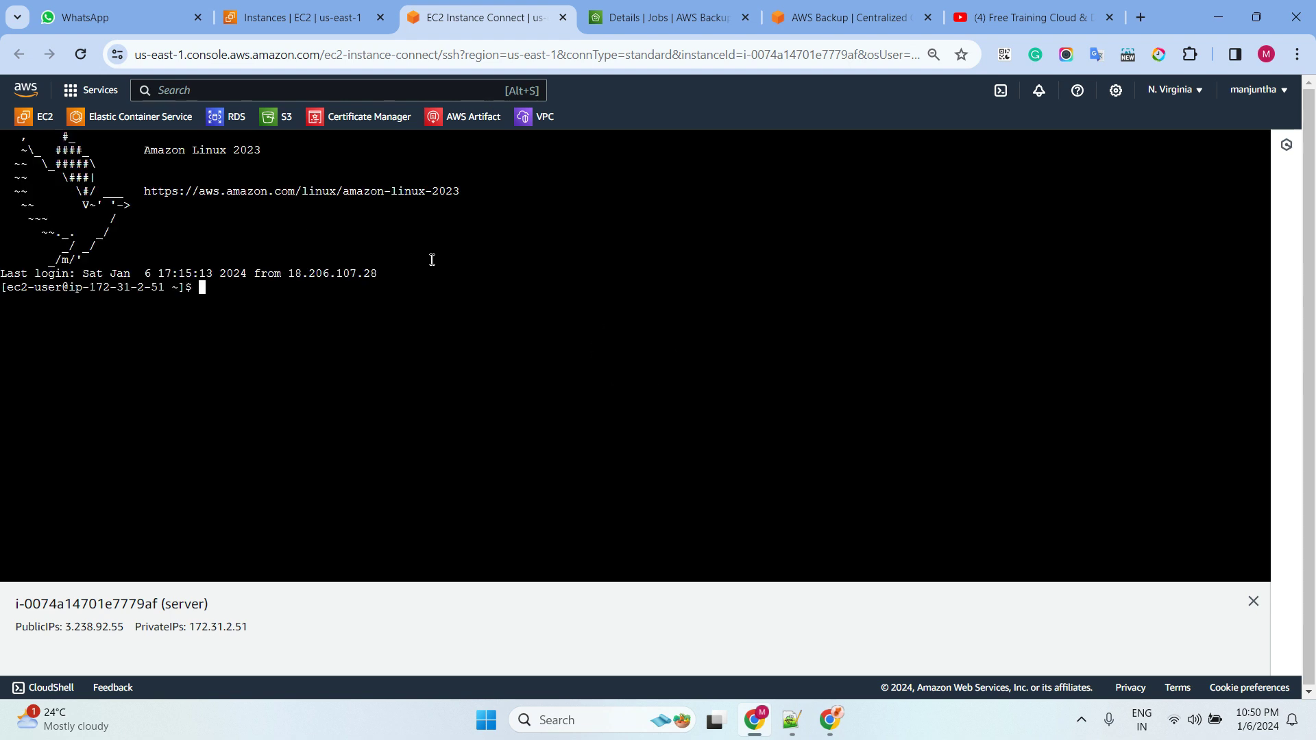
- Inspect the server's working directory, disk usage and block devices with pwd, df -h and lsblk, and clear the terminal
{"action": "key", "text": "Return"}
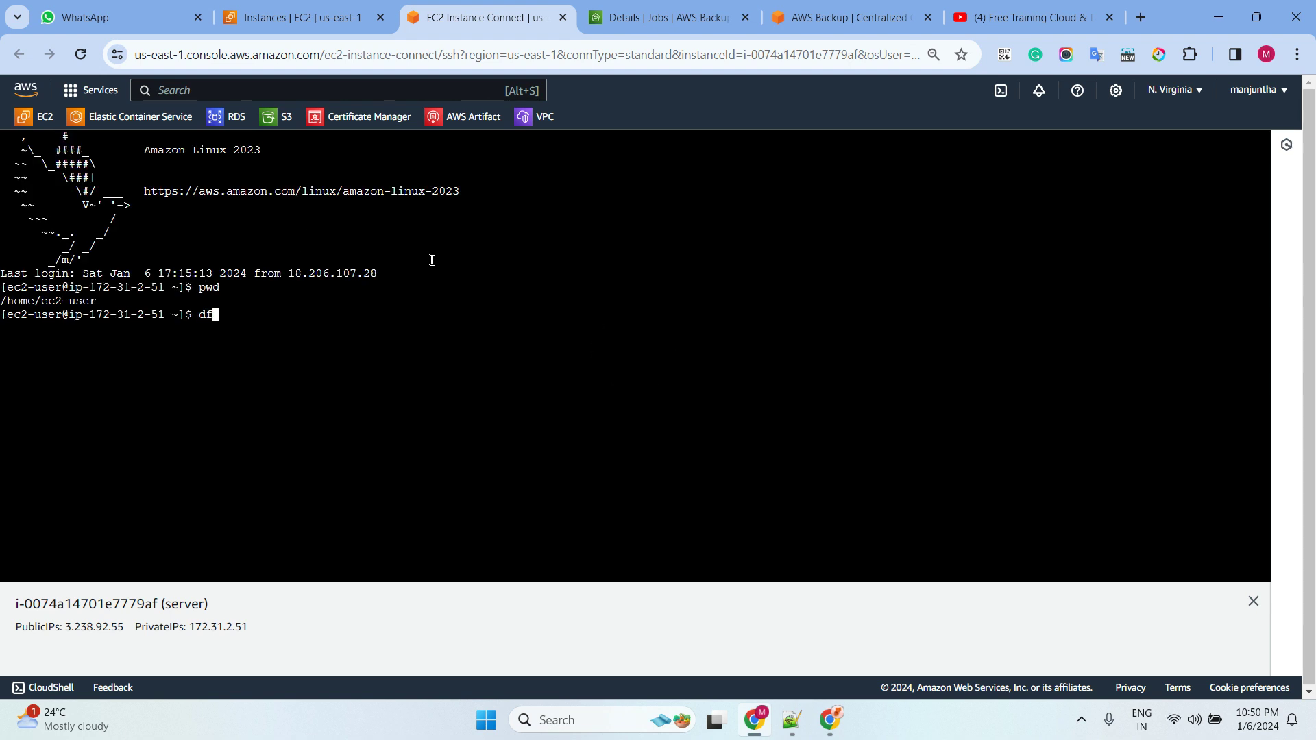
{"action": "key", "text": "Return"}
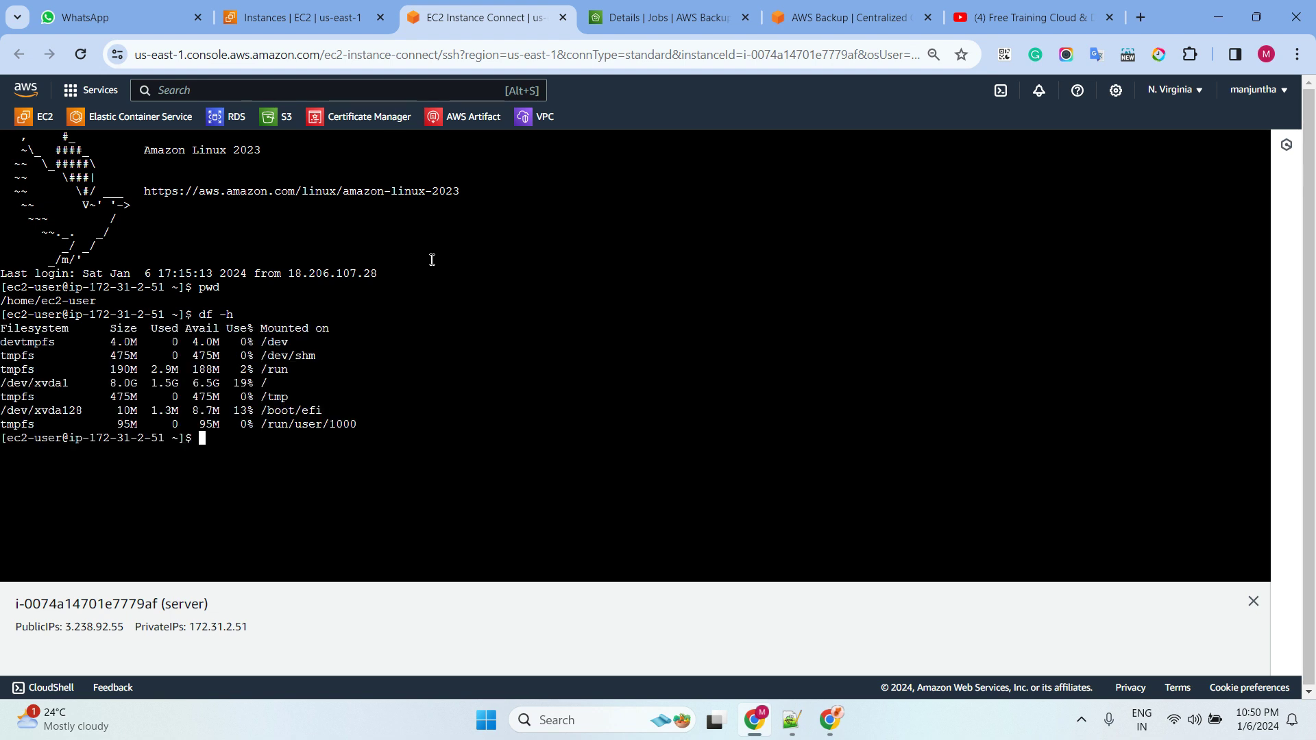
{"action": "type", "text": "lsblk"}
{"action": "key", "text": "Return"}
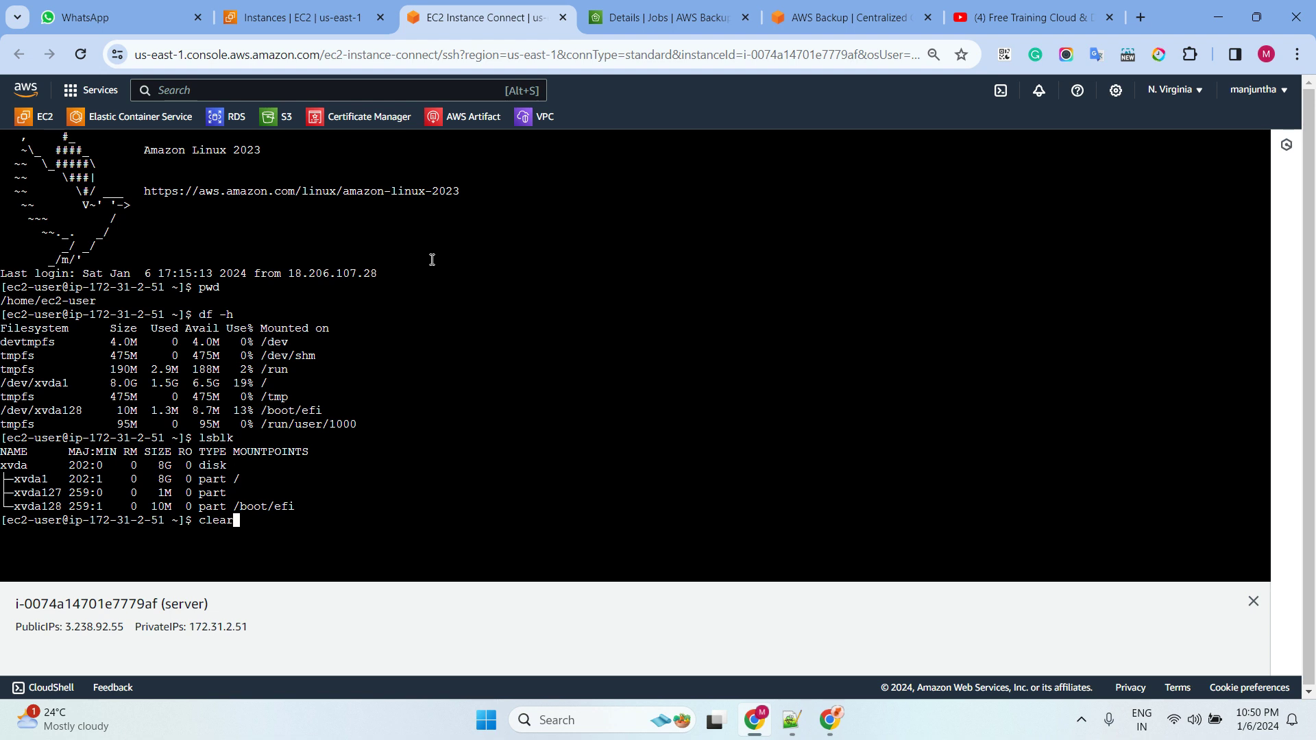
{"action": "type", "text": "clear"}
{"action": "key", "text": "Return"}
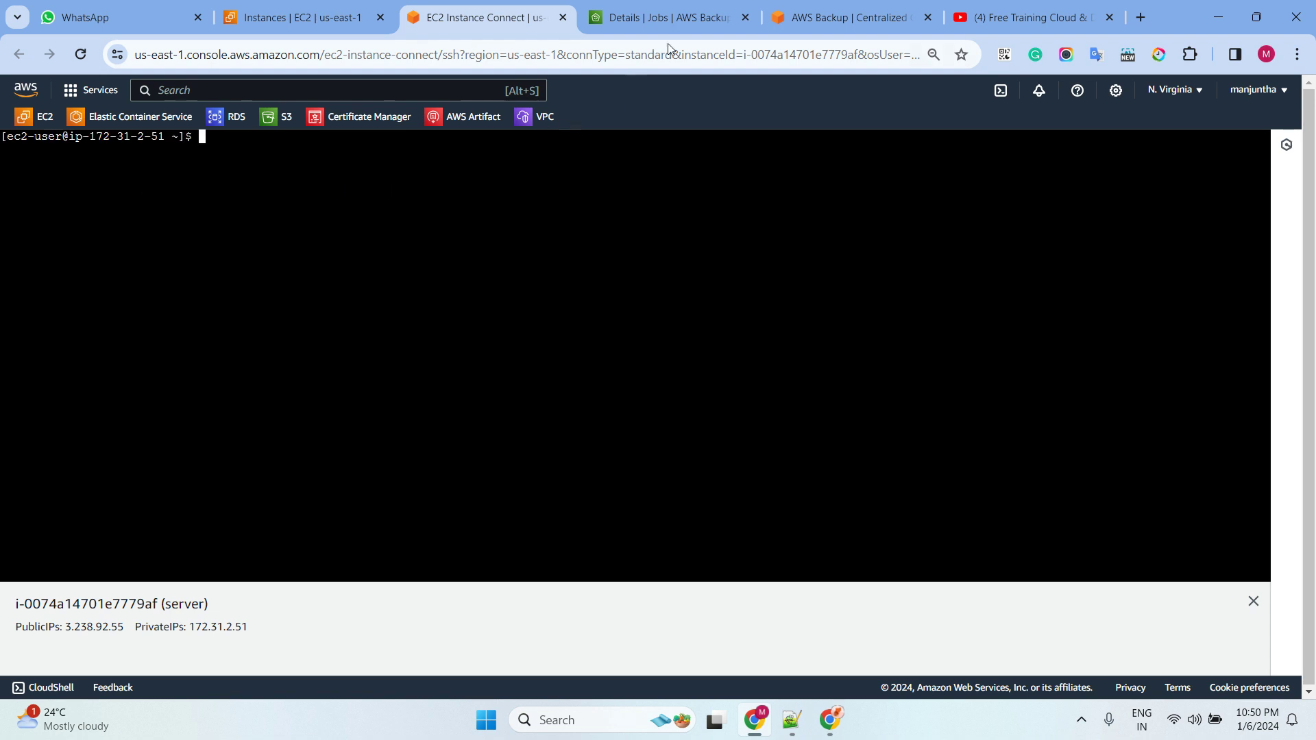
- Go back to the backup job's details in AWS Backup and refresh the job status several times
{"action": "left_click", "coordinate": [668, 18]}
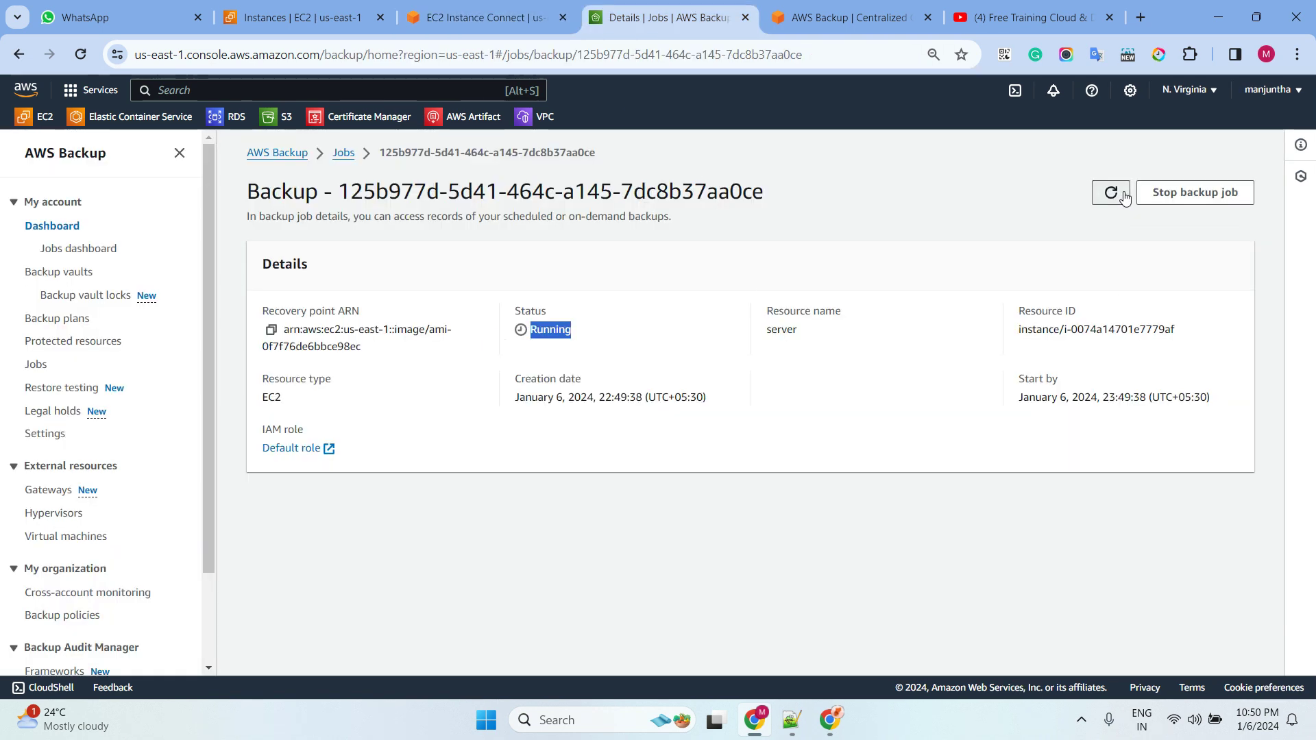
{"action": "left_click", "coordinate": [1124, 197]}
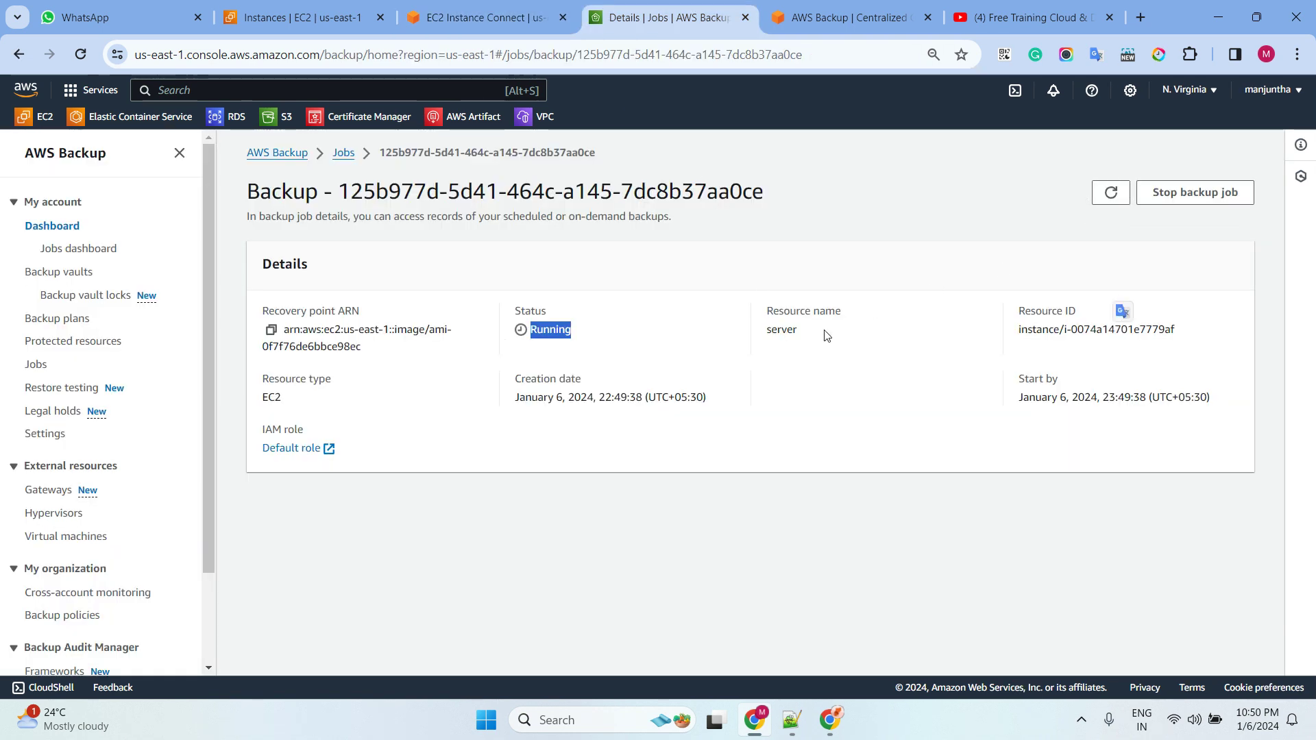
{"action": "left_click", "coordinate": [1111, 194]}
{"action": "left_click", "coordinate": [1113, 197]}
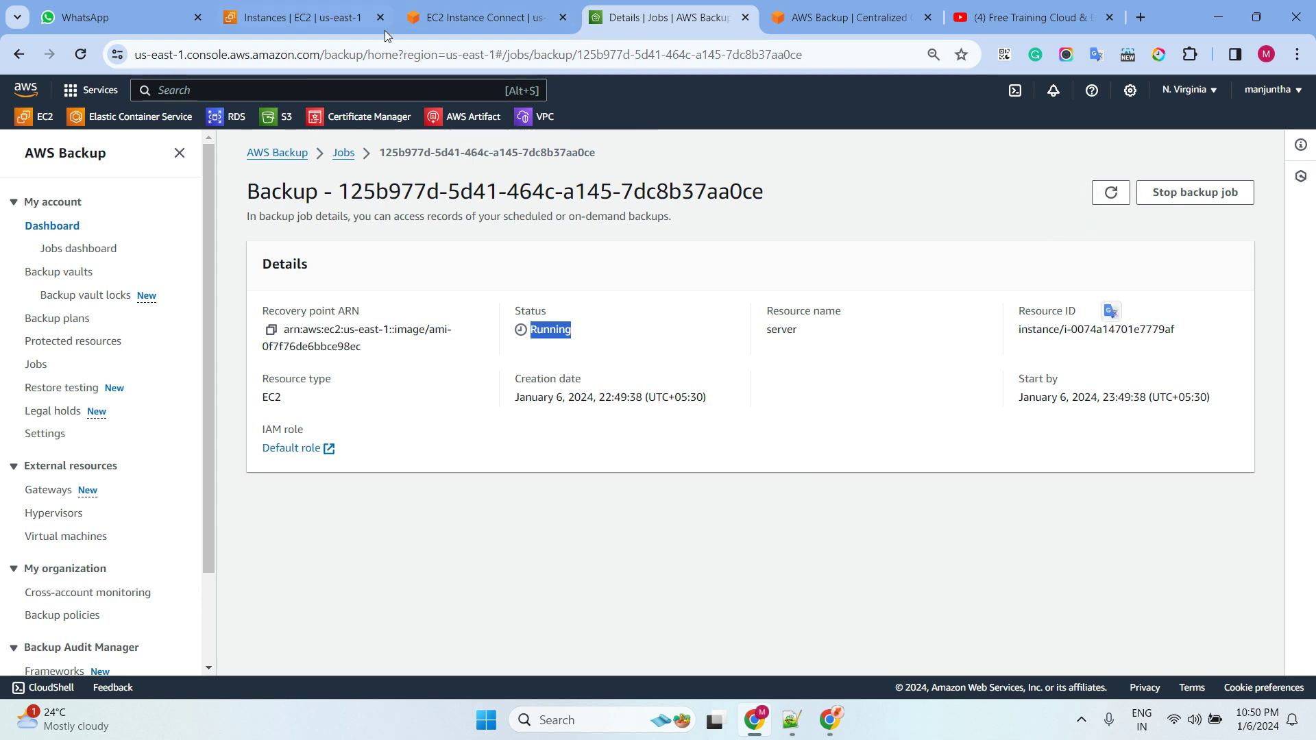
- Reopen the AMIs list in the EC2 console and refresh it repeatedly to check the server image's status
{"action": "left_click", "coordinate": [302, 18]}
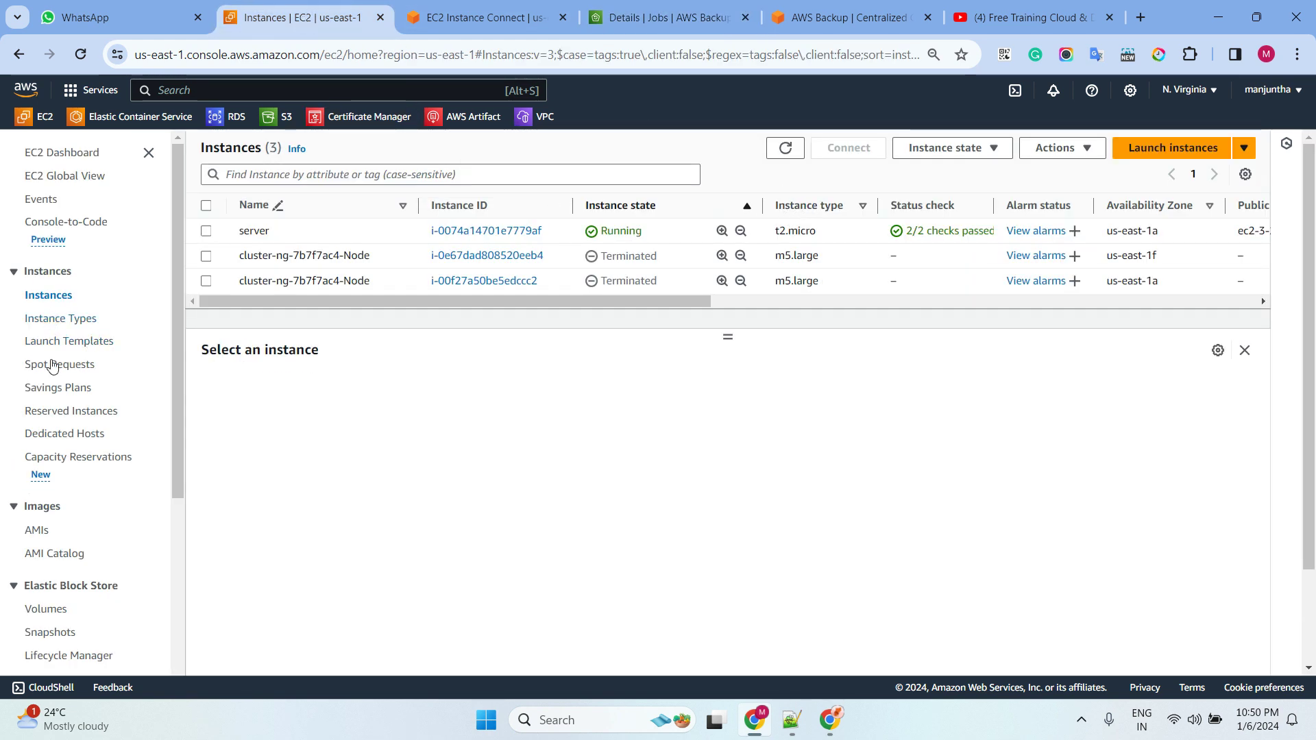
{"action": "left_click", "coordinate": [38, 531]}
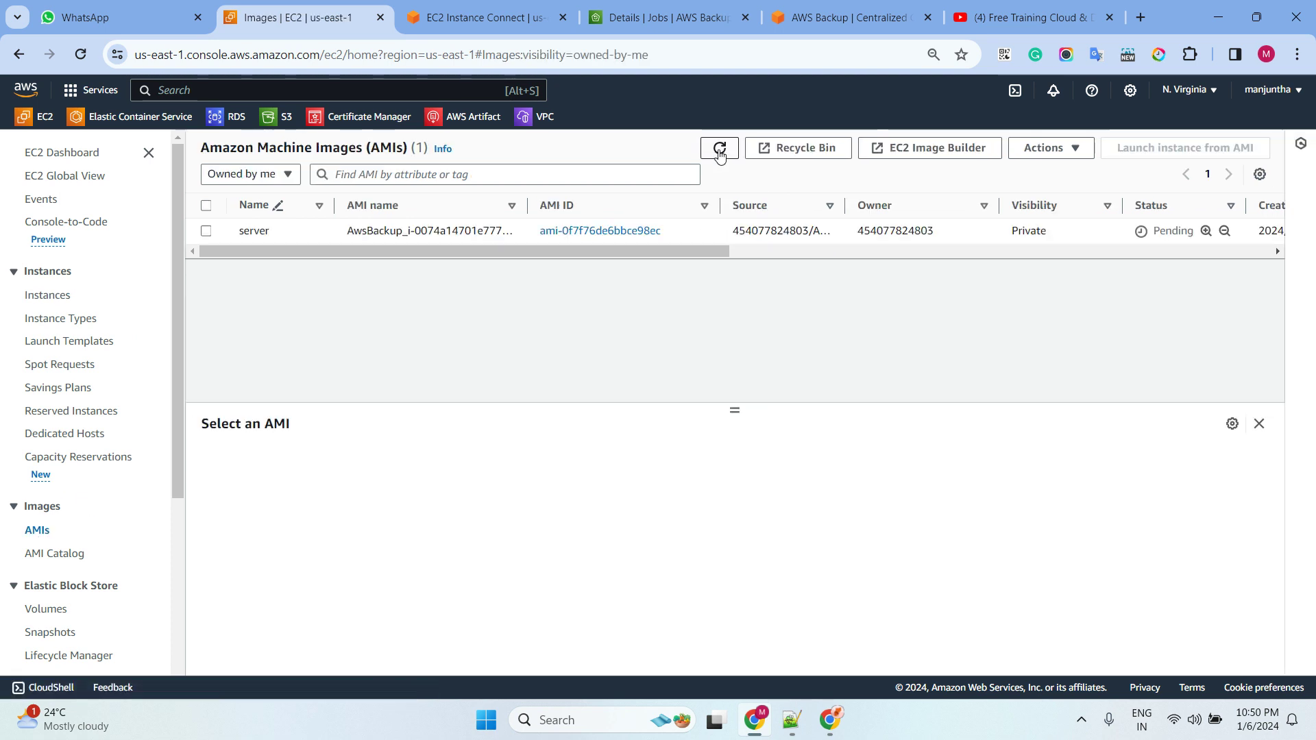
{"action": "double_click", "coordinate": [720, 151]}
{"action": "left_click", "coordinate": [720, 149]}
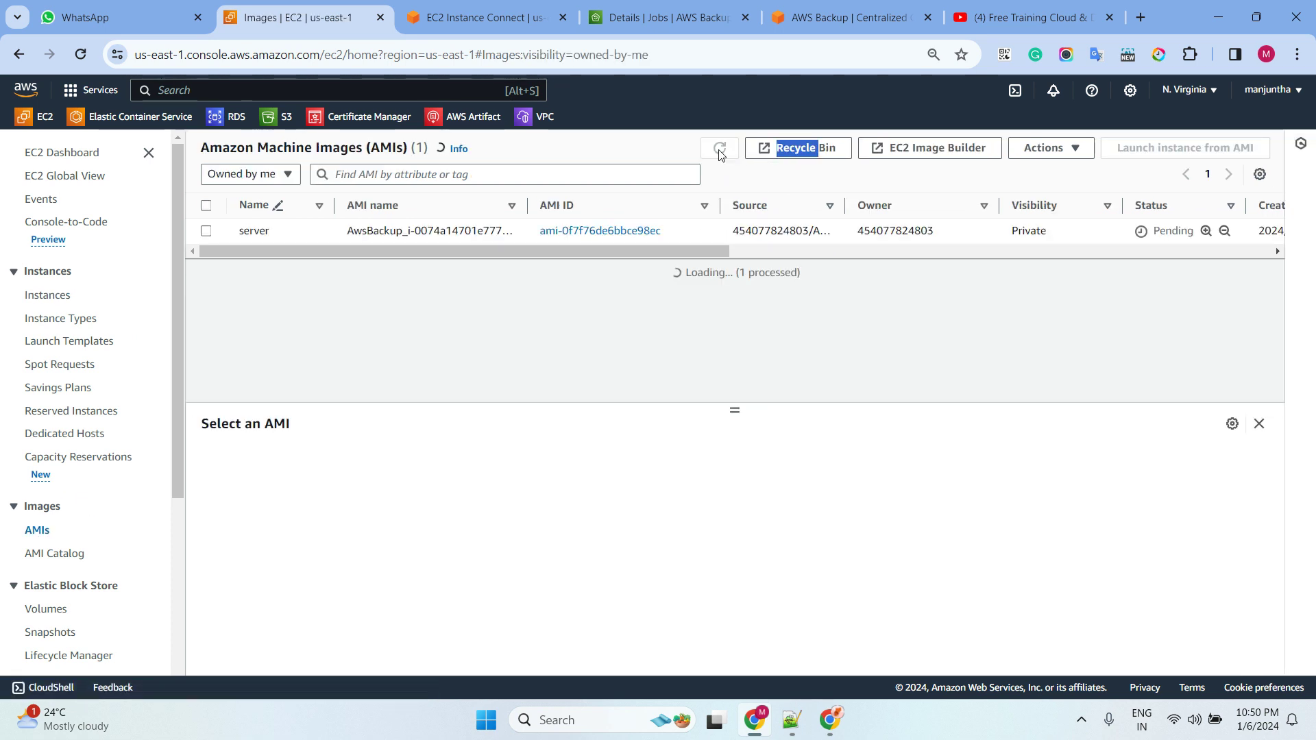
{"action": "left_click", "coordinate": [720, 149]}
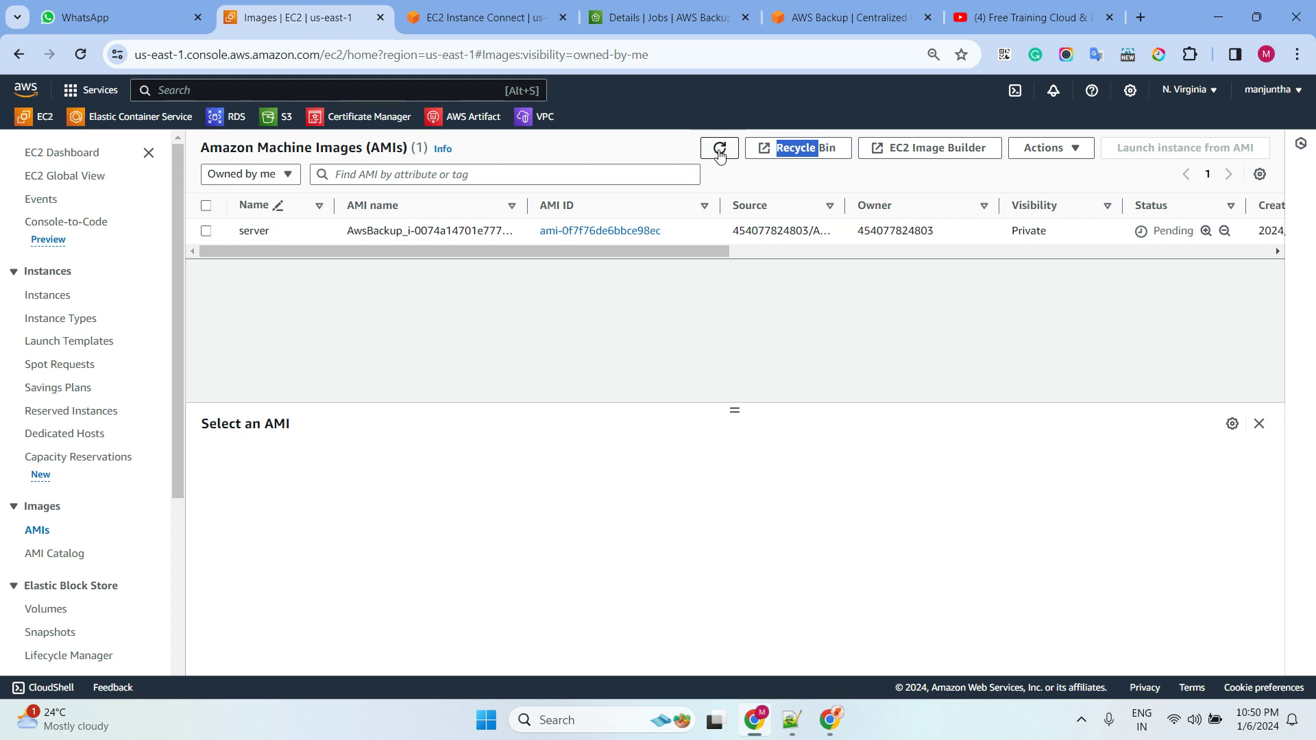
- Open the AWS Backup dashboard in a separate browser tab from the backup job's details page
{"action": "left_click", "coordinate": [829, 21]}
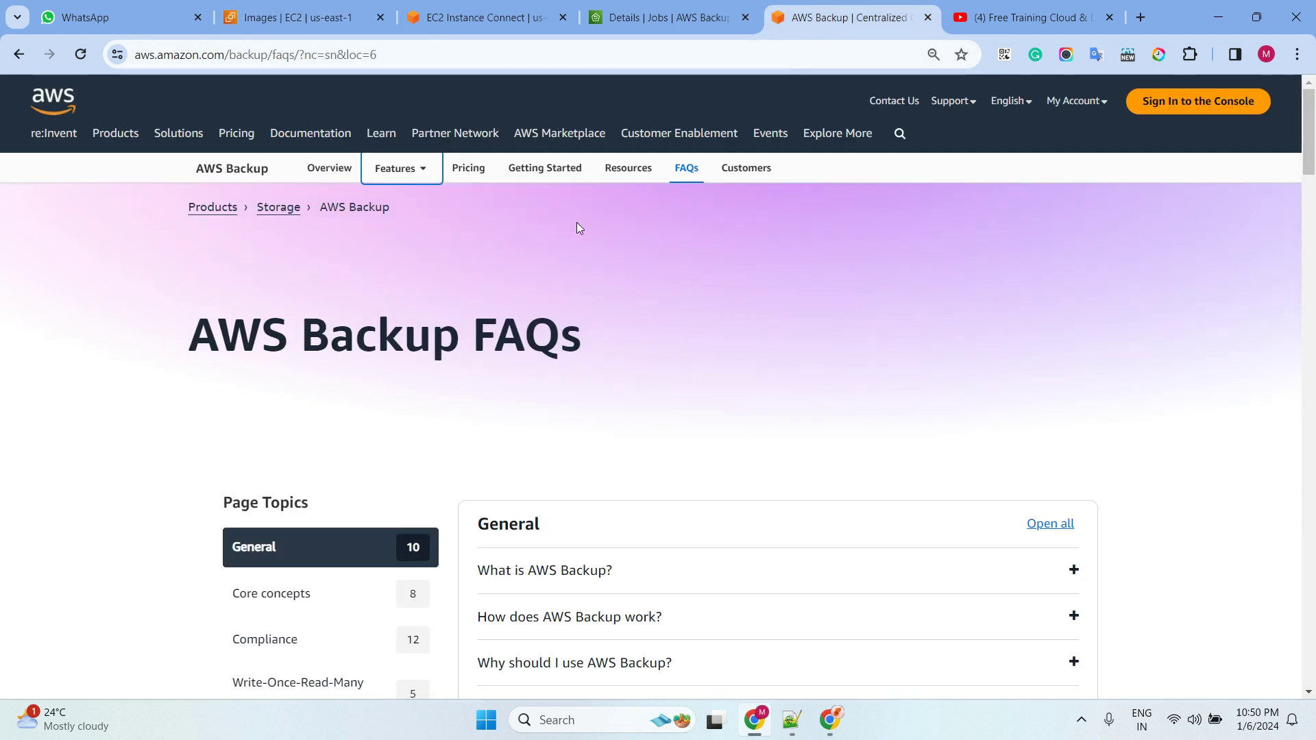
{"action": "left_click", "coordinate": [655, 28]}
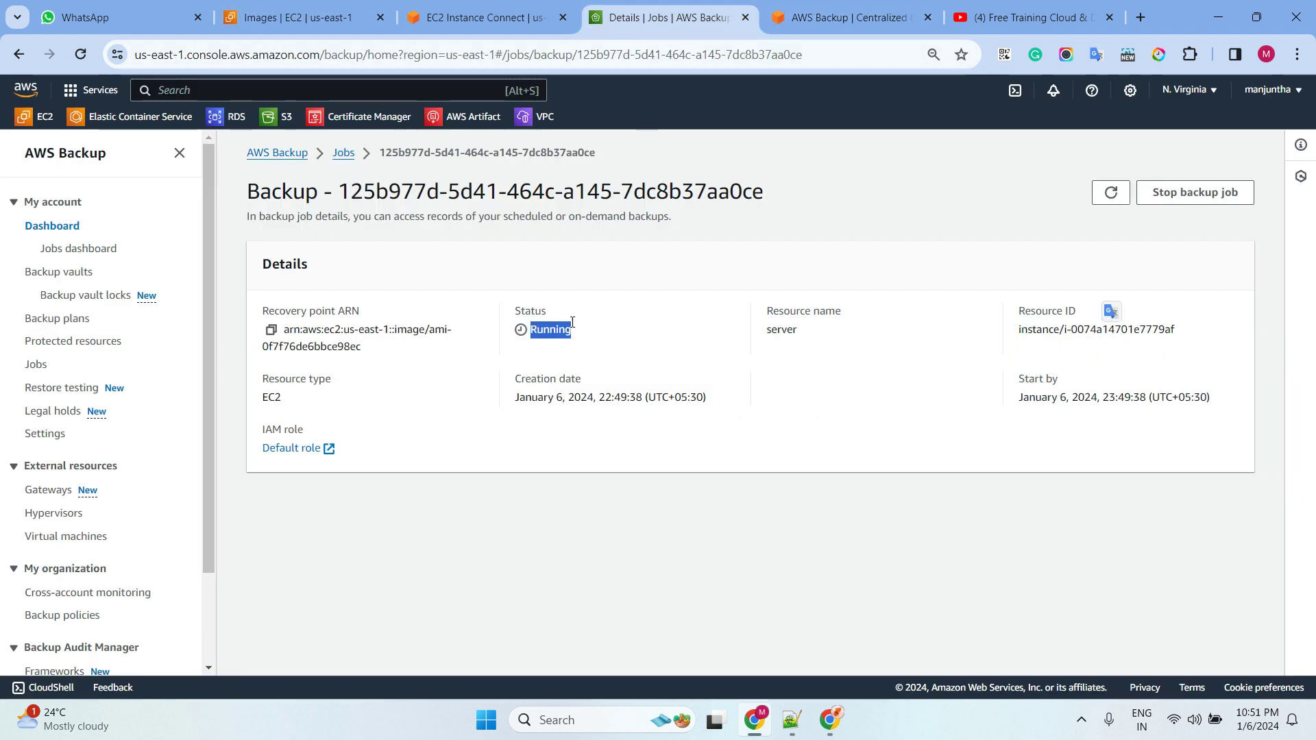
{"action": "right_click", "coordinate": [55, 226]}
{"action": "left_click", "coordinate": [128, 244]}
{"action": "left_click", "coordinate": [713, 17]}
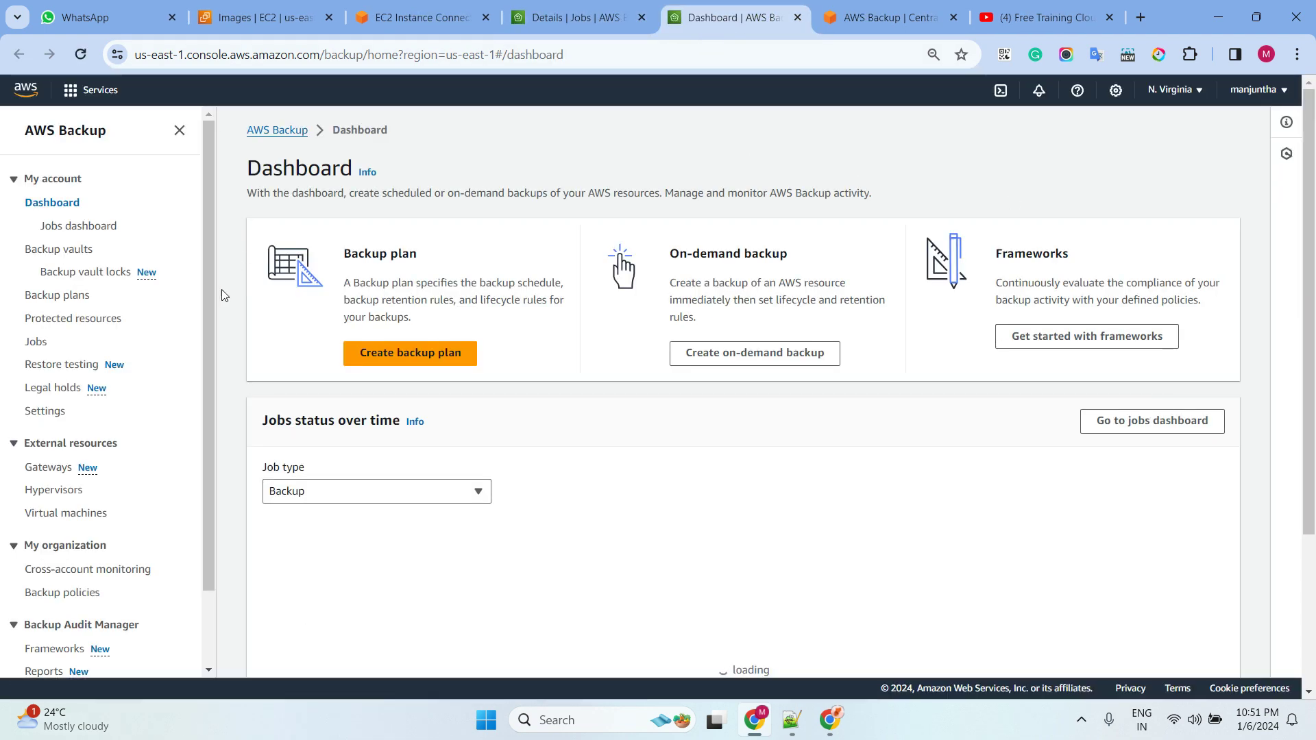
- Read the Backup plan description on the dashboard and start creating a backup plan
{"action": "left_click_drag", "start_coordinate": [345, 274], "coordinate": [441, 276]}
{"action": "left_click", "coordinate": [551, 374]}
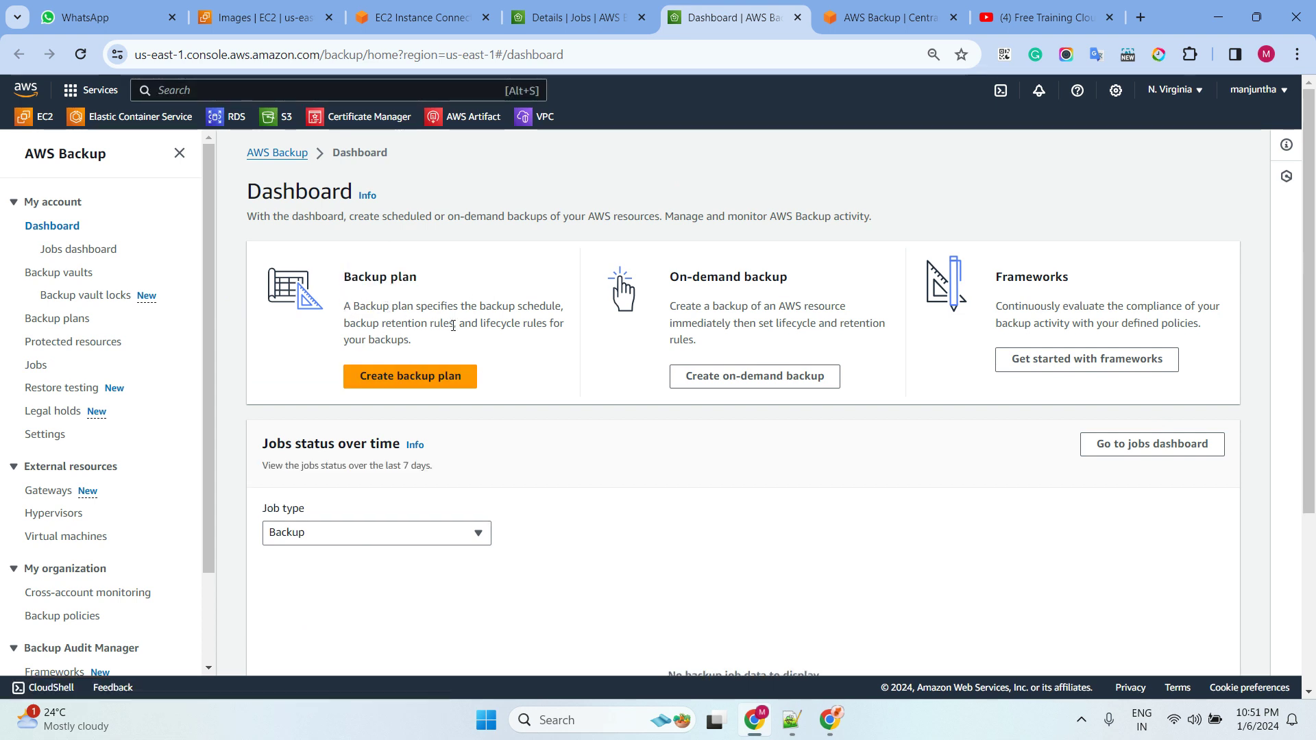
{"action": "left_click_drag", "start_coordinate": [358, 307], "coordinate": [567, 342]}
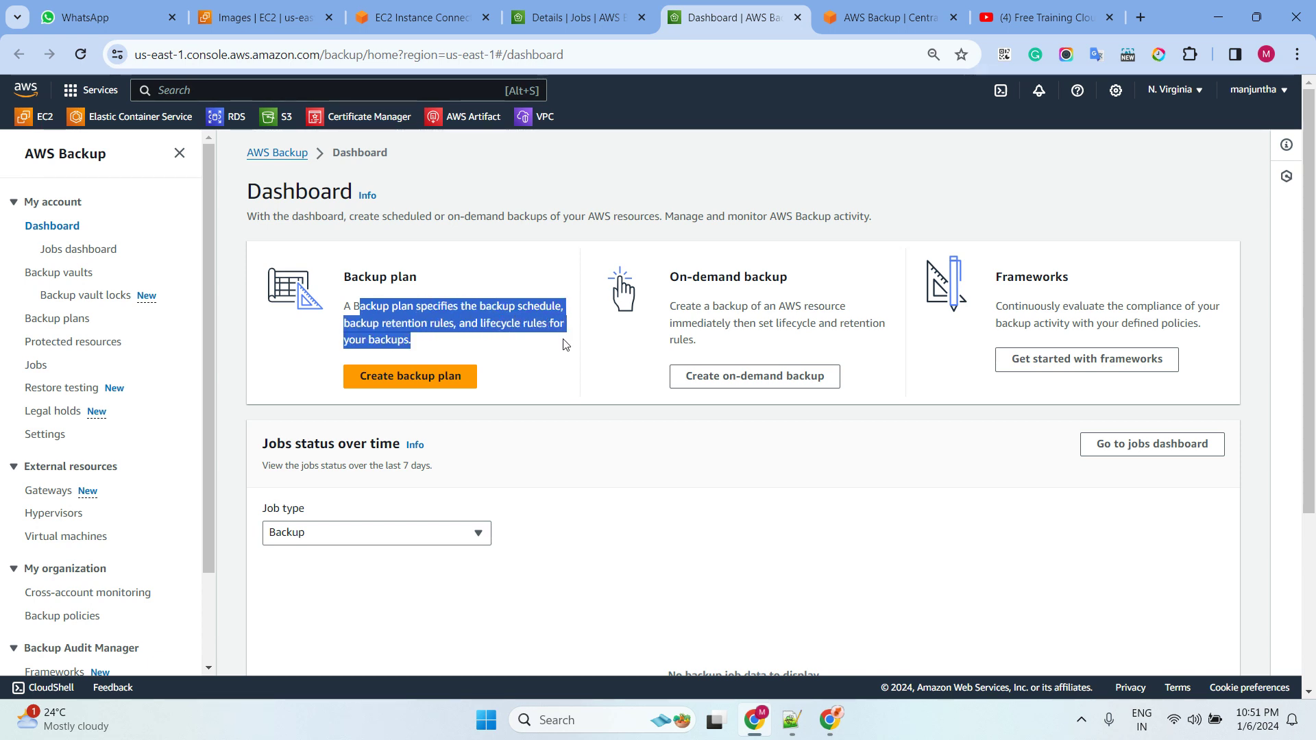
{"action": "left_click", "coordinate": [548, 381]}
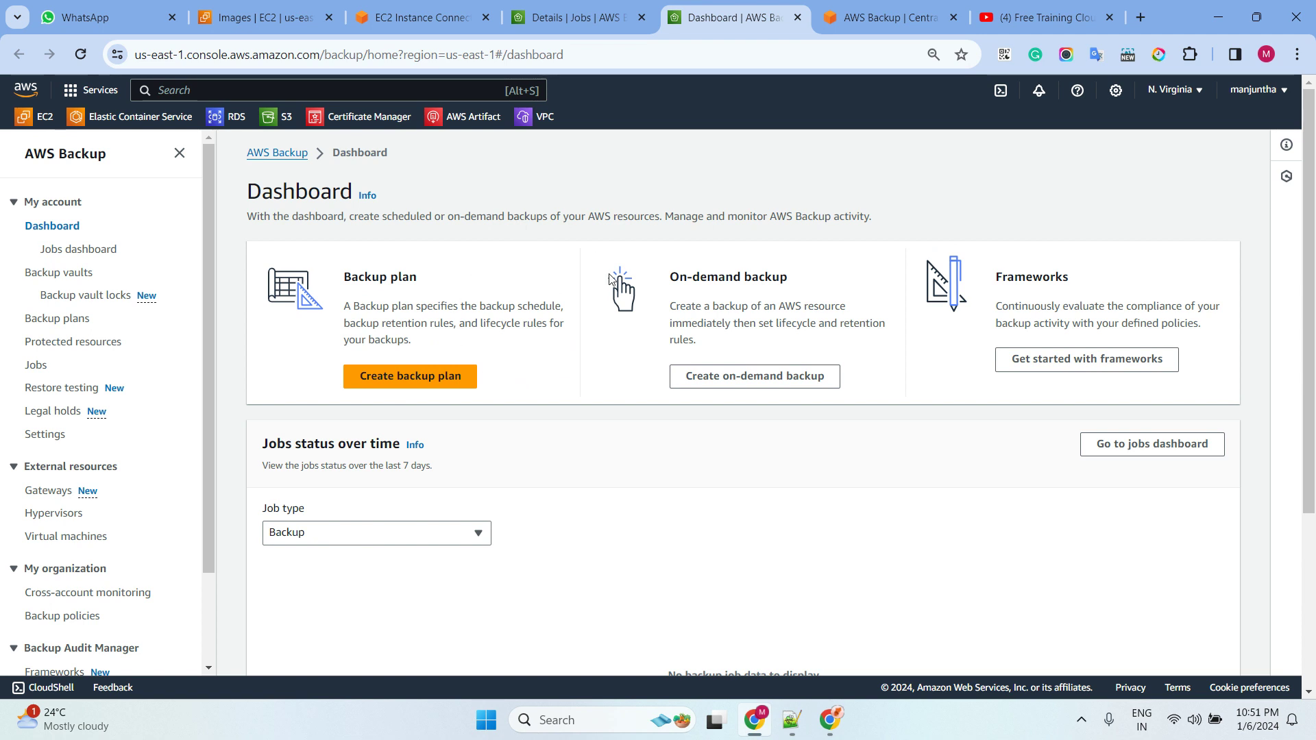
{"action": "left_click", "coordinate": [455, 379]}
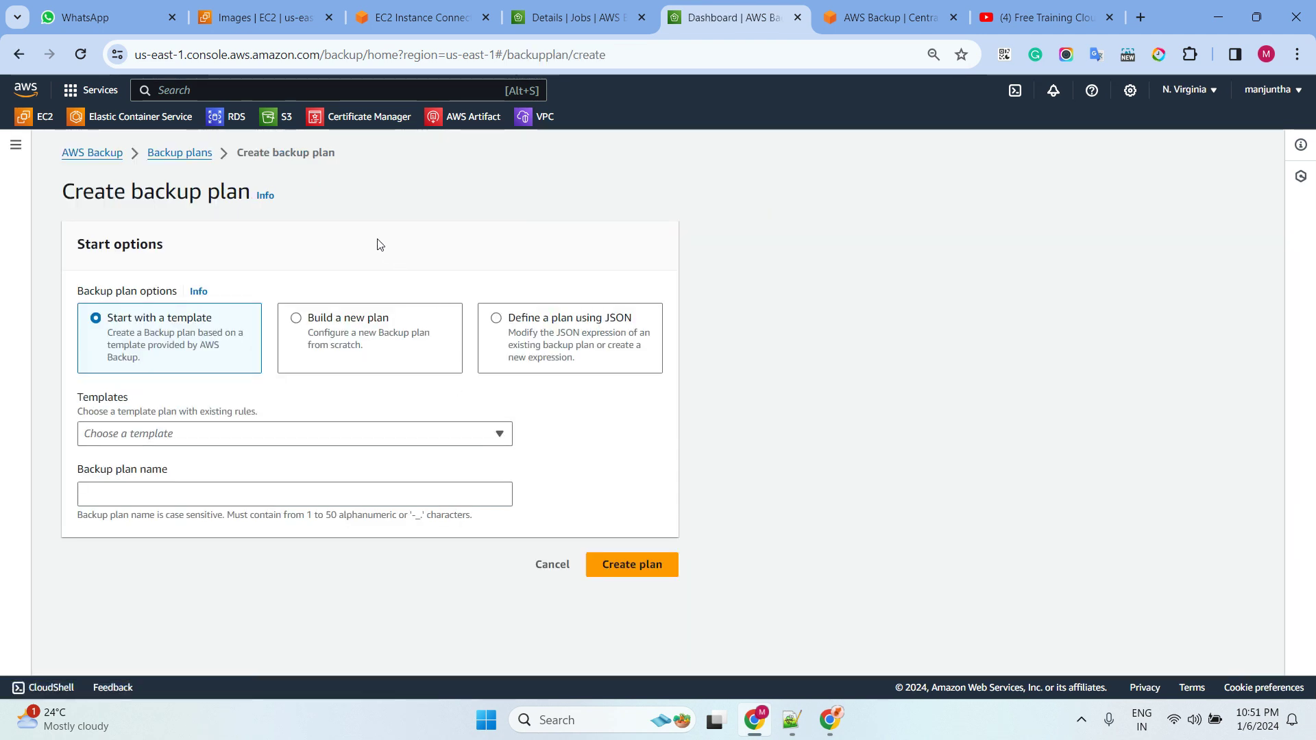
{"action": "left_click", "coordinate": [254, 434]}
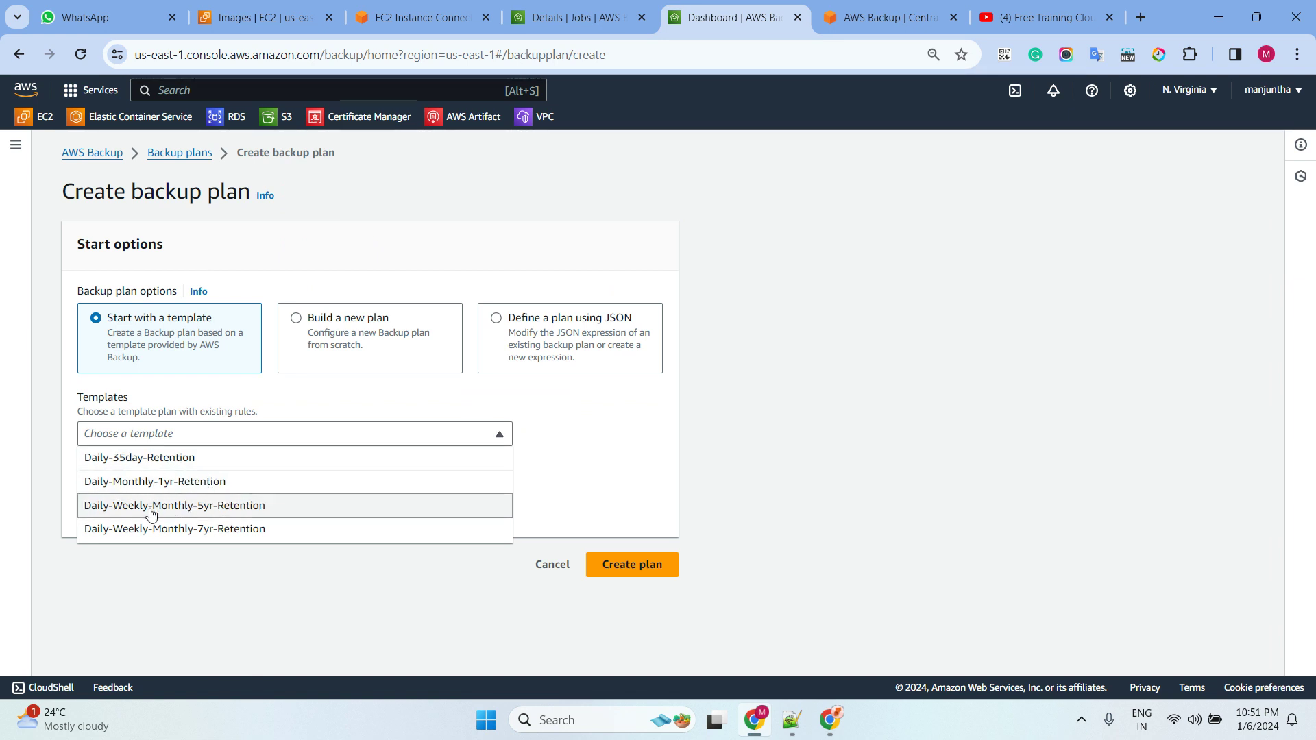
{"action": "left_click", "coordinate": [141, 458]}
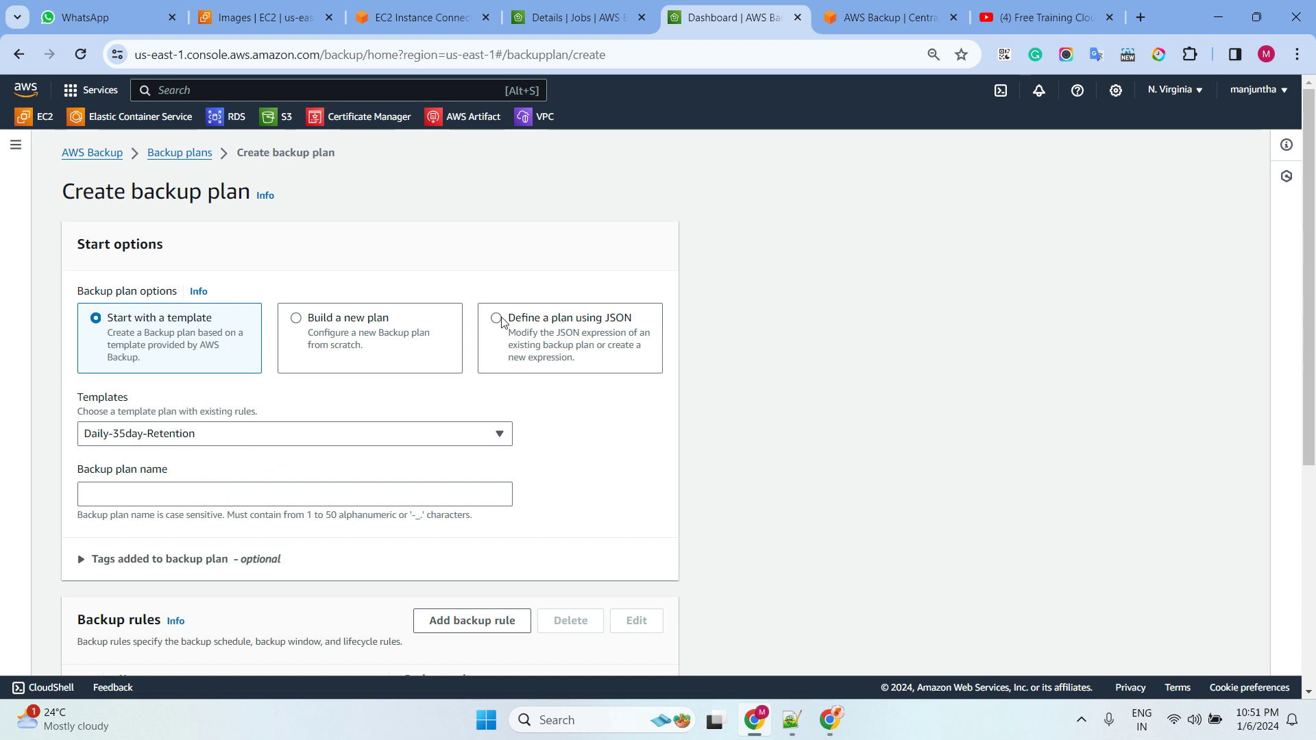
{"action": "left_click", "coordinate": [396, 322]}
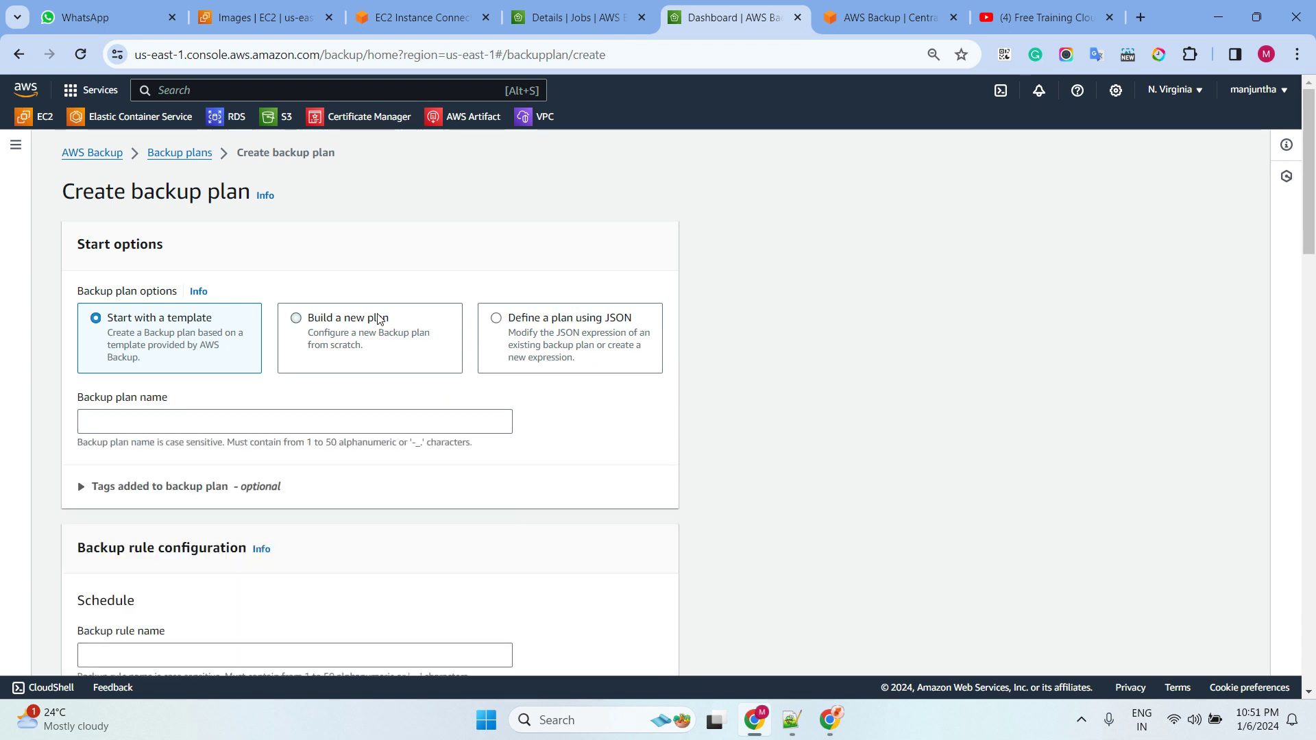
{"action": "left_click", "coordinate": [171, 336]}
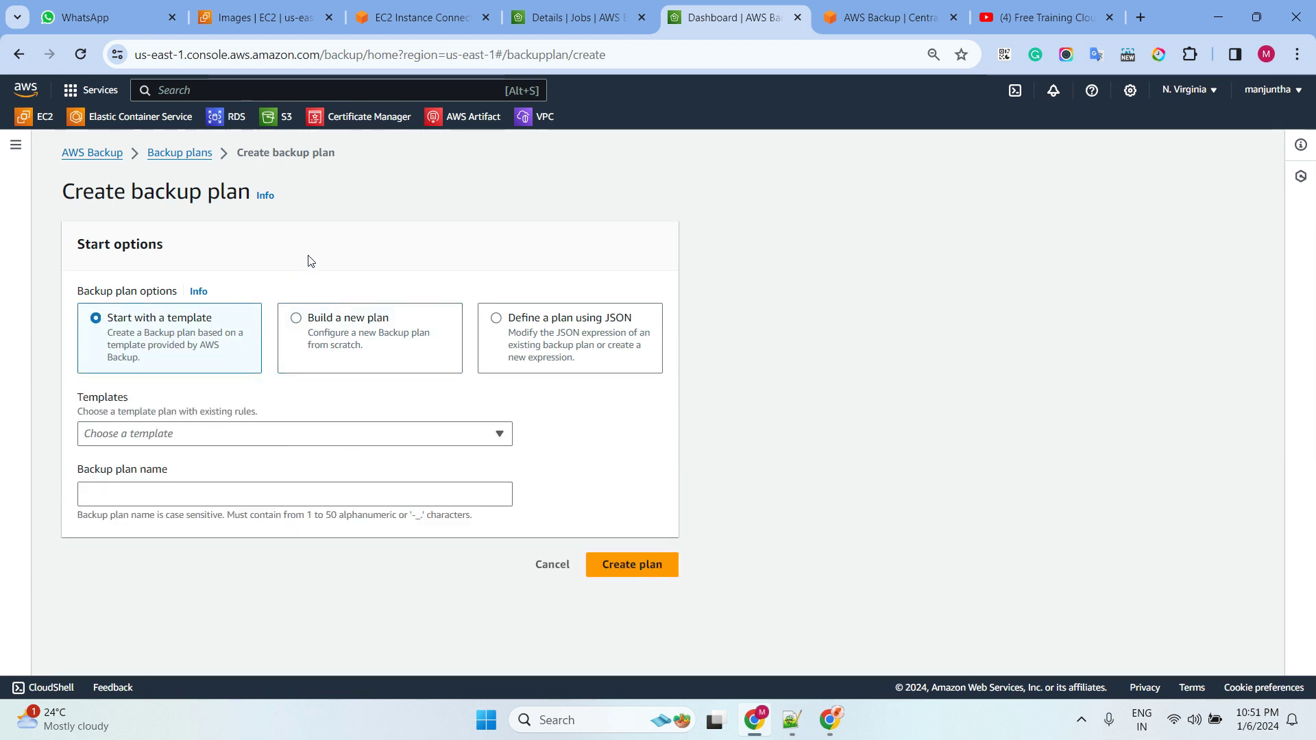
- Name the backup plan Dailybackuo and try to create it without choosing a template
{"action": "left_click", "coordinate": [153, 488]}
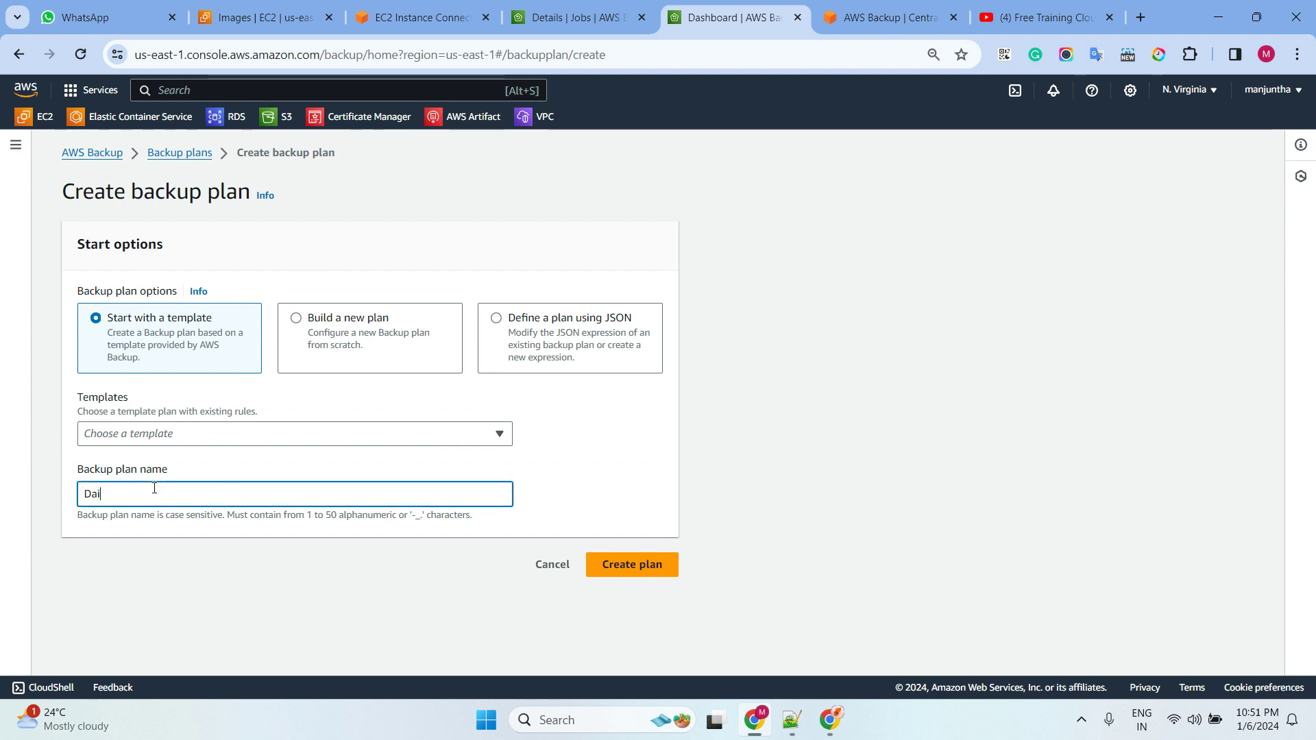
{"action": "type", "text": "Dailybackuo"}
{"action": "left_click", "coordinate": [618, 563]}
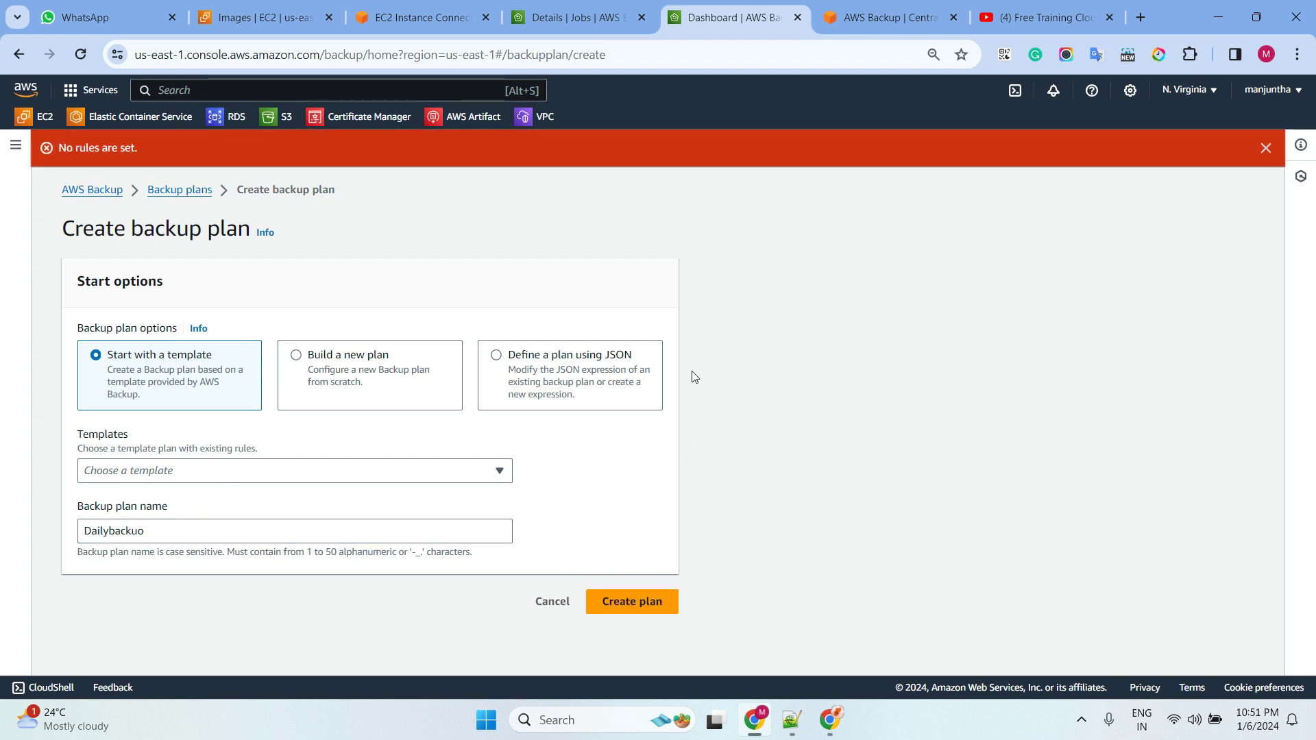
- Base the plan on the Daily-35day-Retention template, select its DailyBackups rule and create the backup plan
{"action": "left_click", "coordinate": [193, 472]}
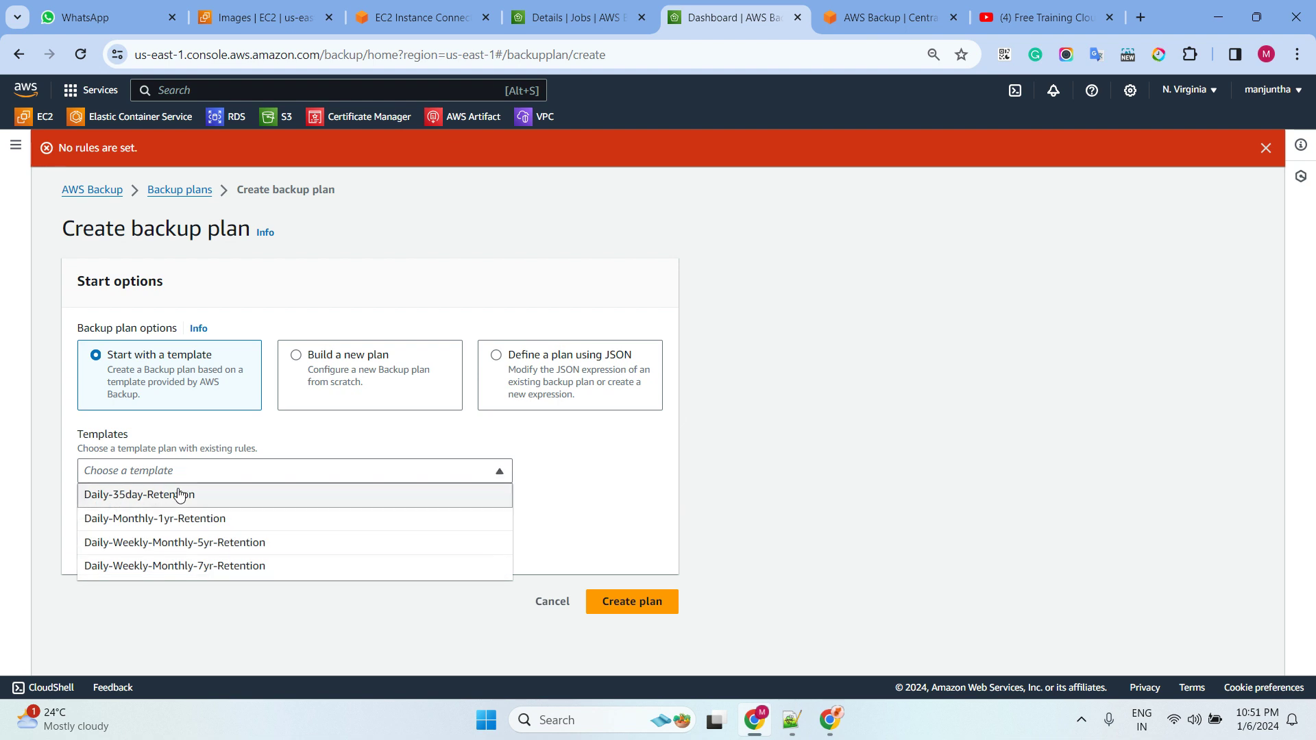
{"action": "left_click", "coordinate": [177, 494]}
{"action": "scroll", "coordinate": [129, 317], "scroll_direction": "down", "scroll_amount": 5}
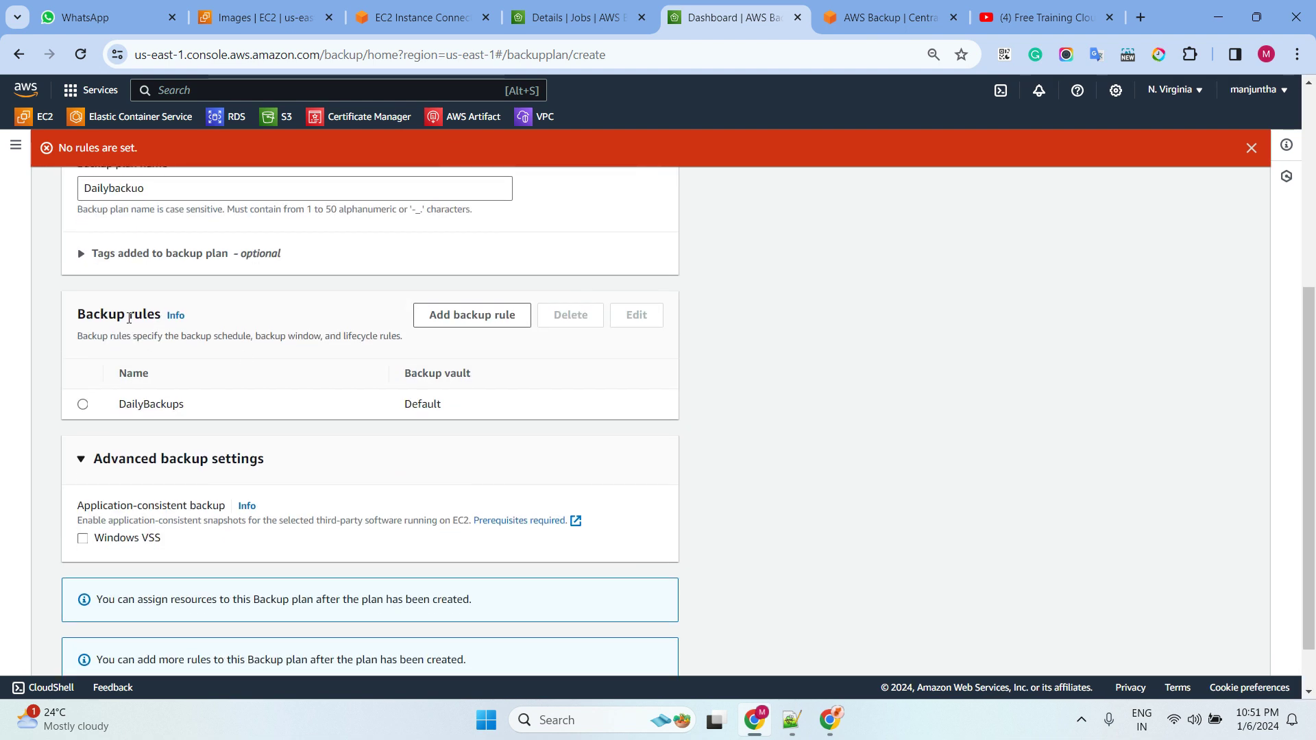
{"action": "left_click", "coordinate": [83, 405]}
{"action": "scroll", "coordinate": [274, 399], "scroll_direction": "down", "scroll_amount": 1}
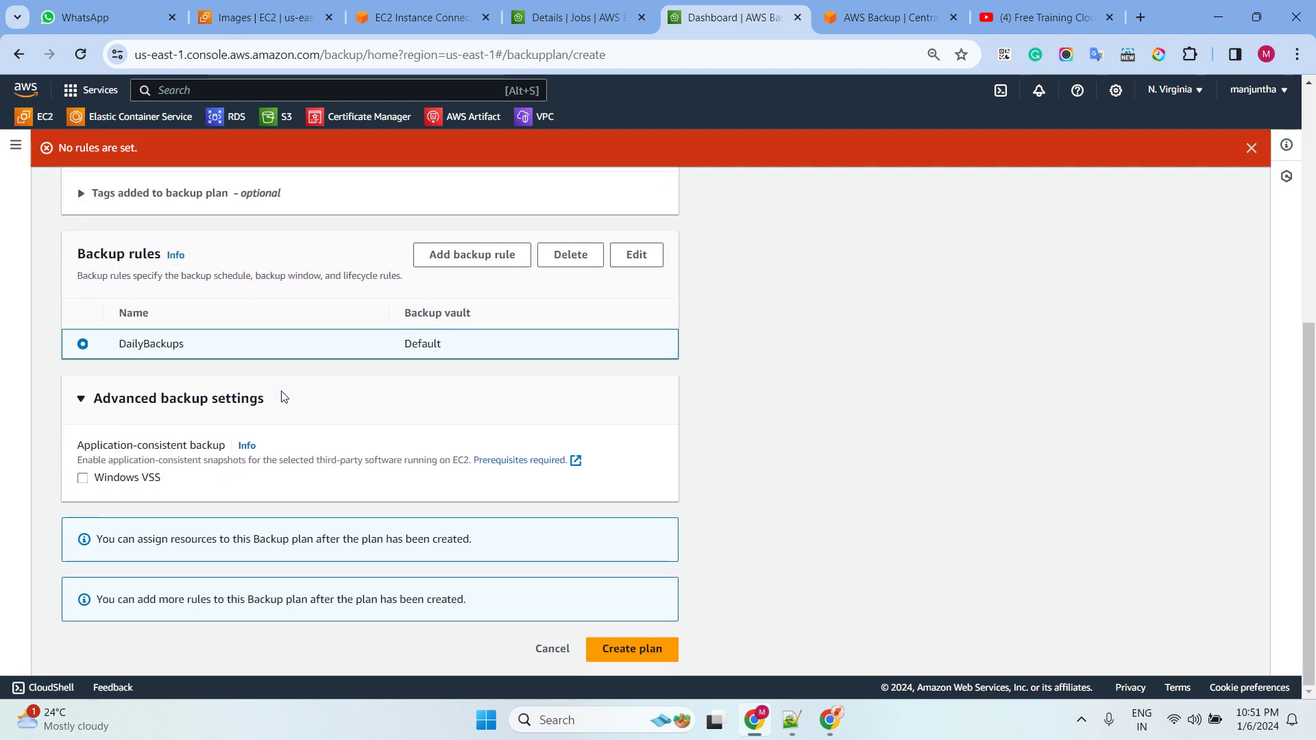
{"action": "left_click", "coordinate": [650, 648]}
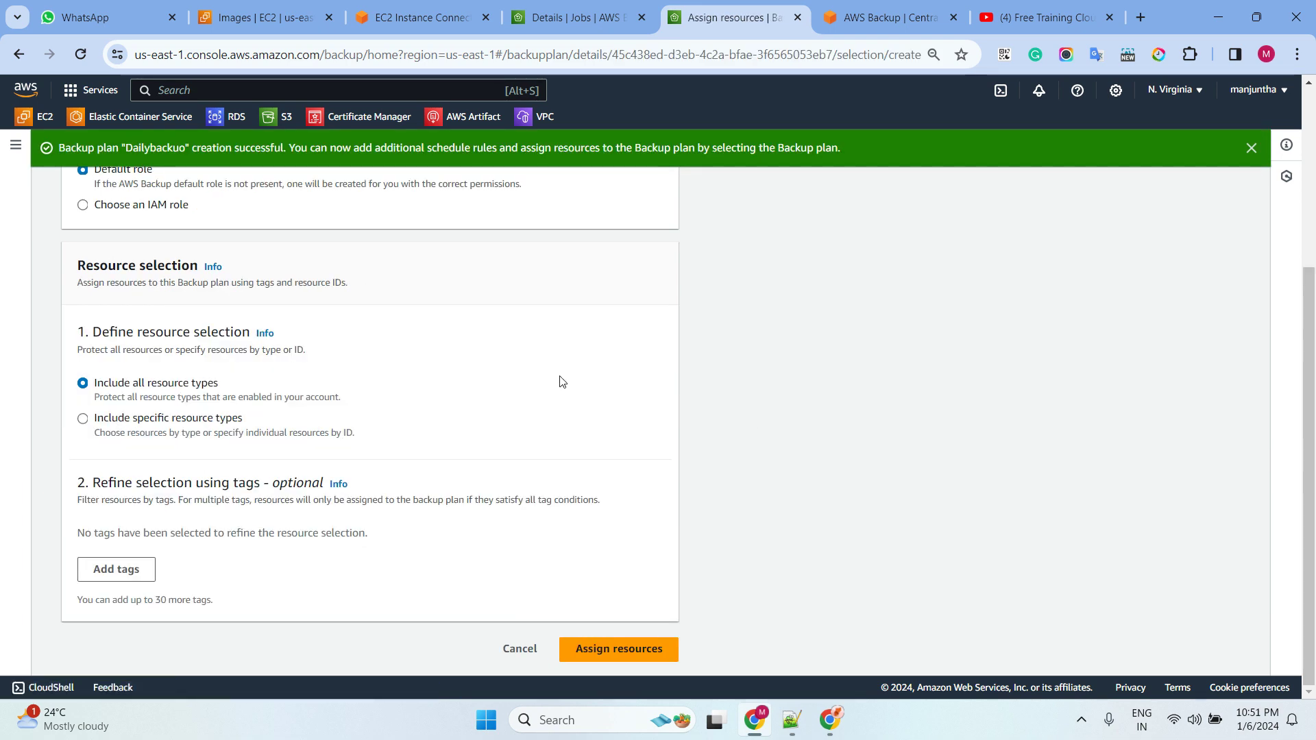
- Name the plan's resource assignment Backup, keeping the default IAM role
{"action": "scroll", "coordinate": [158, 384], "scroll_direction": "up", "scroll_amount": 4}
{"action": "left_click", "coordinate": [184, 354]}
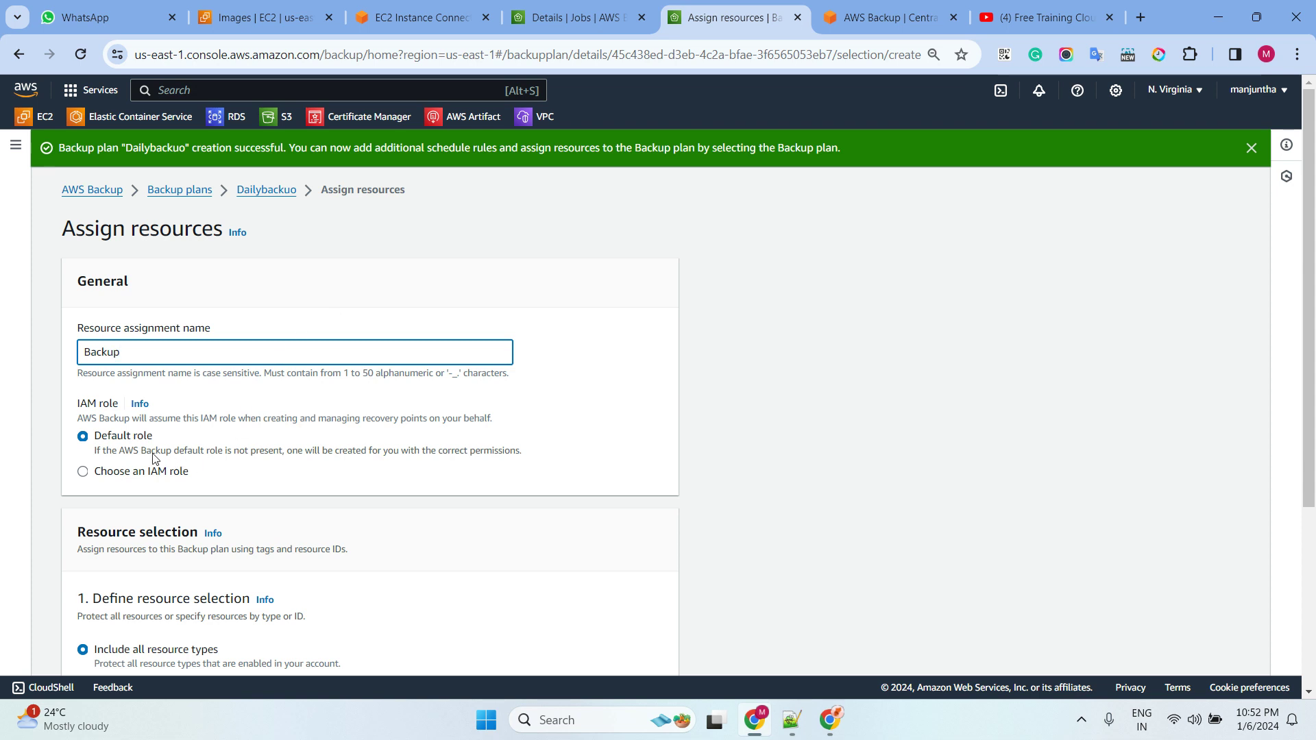
{"action": "scroll", "coordinate": [329, 349], "scroll_direction": "down", "scroll_amount": 4}
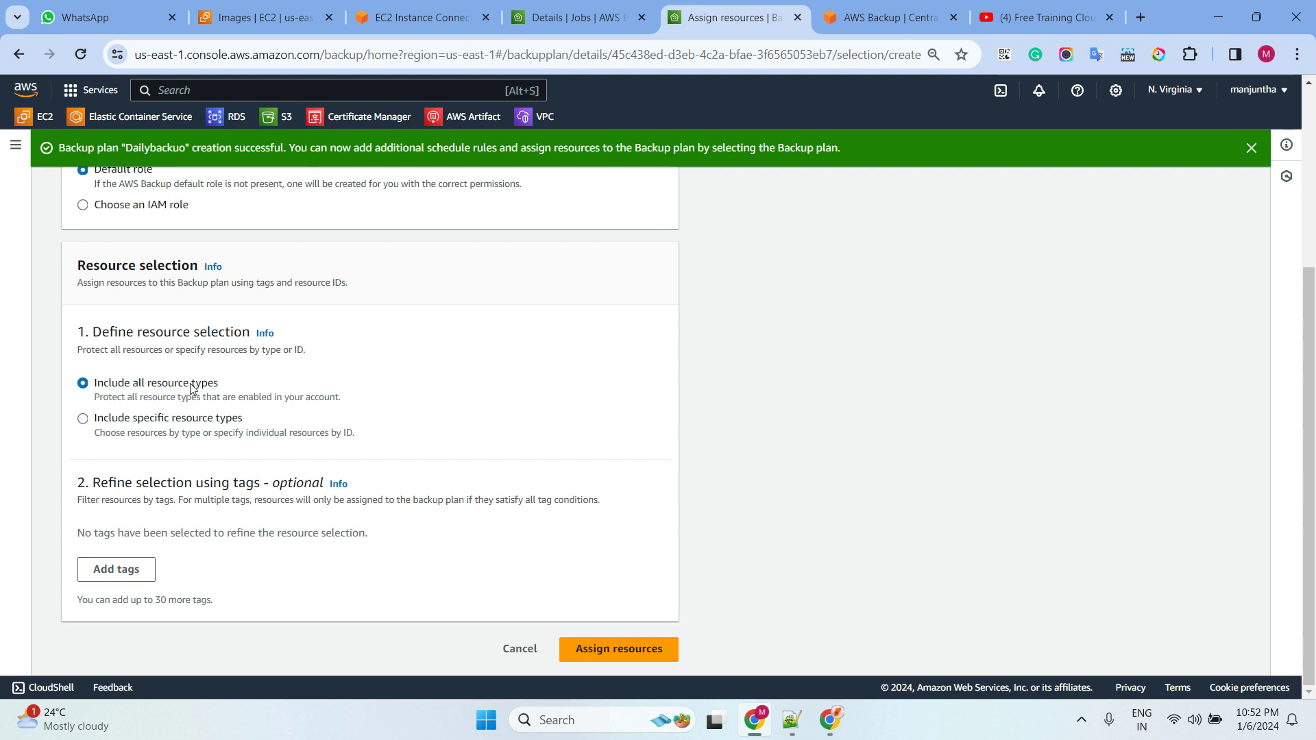
- Limit the resource assignment to specific resource types and include EC2 with all instances
{"action": "left_click", "coordinate": [169, 420]}
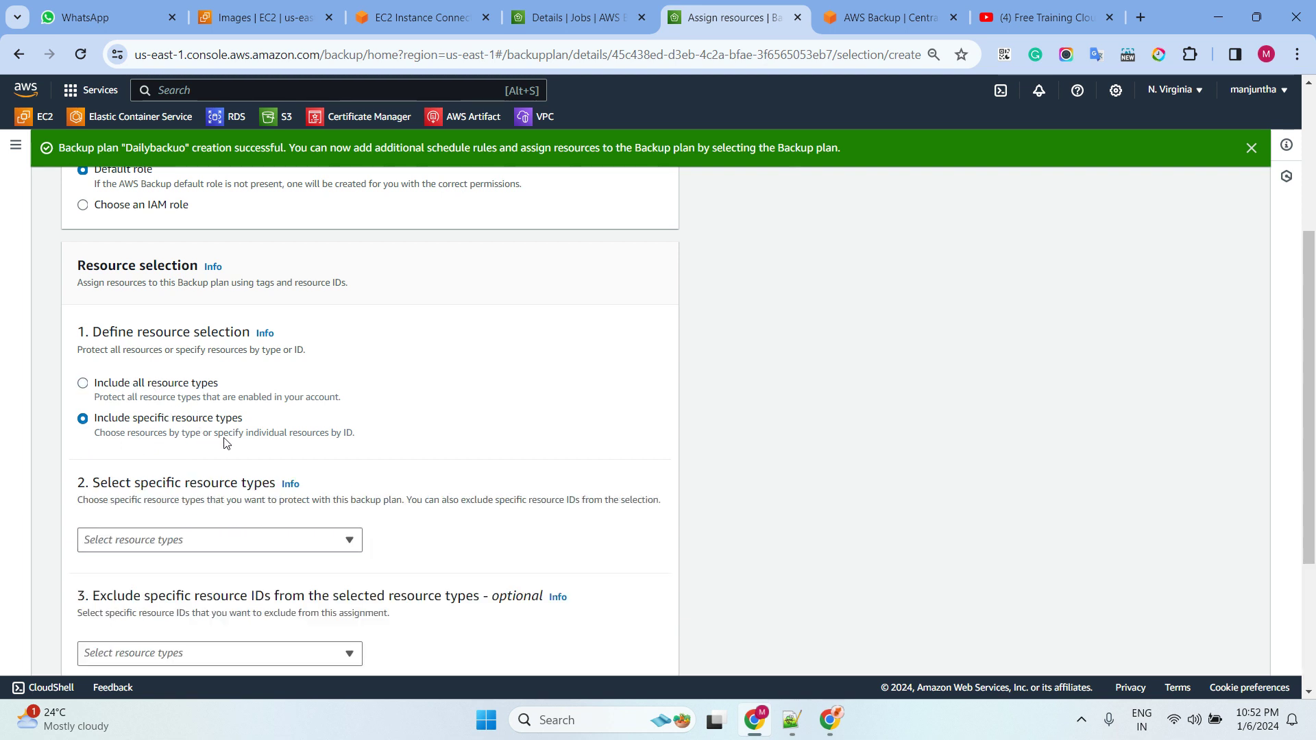
{"action": "left_click", "coordinate": [233, 549]}
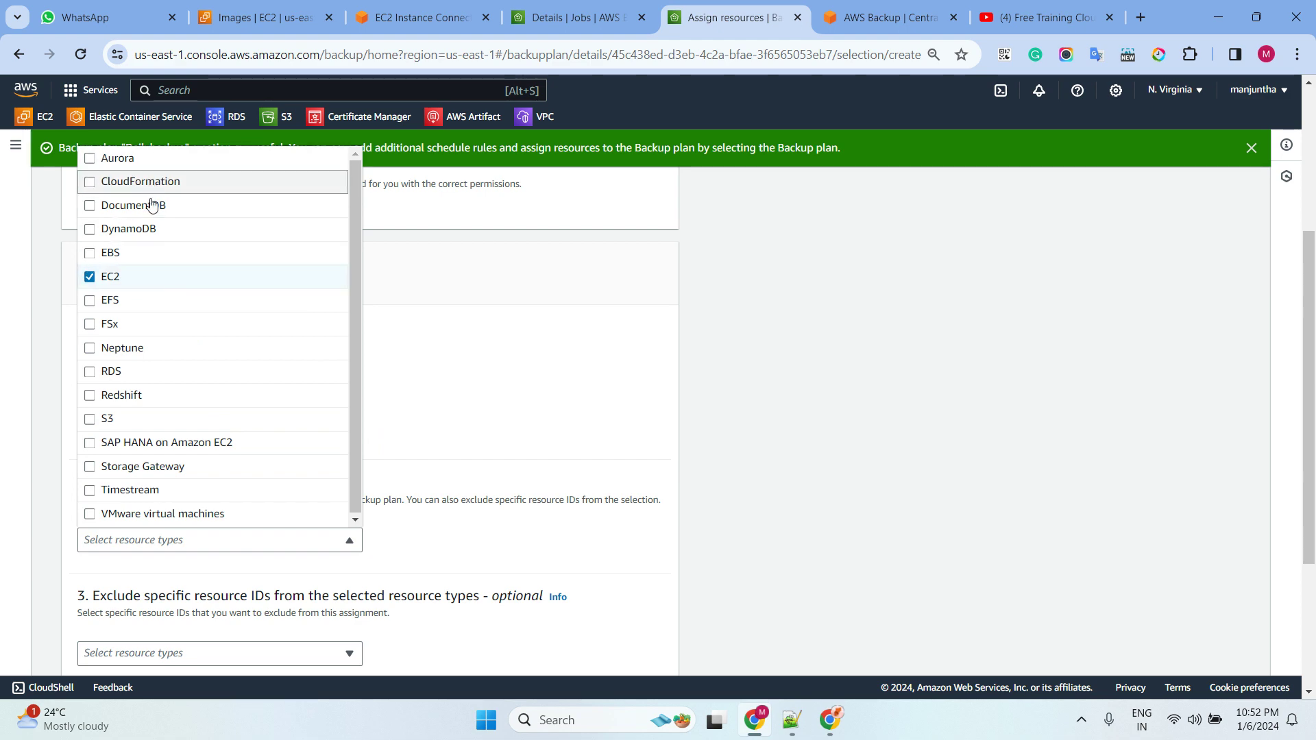
{"action": "left_click", "coordinate": [699, 455]}
{"action": "scroll", "coordinate": [432, 411], "scroll_direction": "down", "scroll_amount": 5}
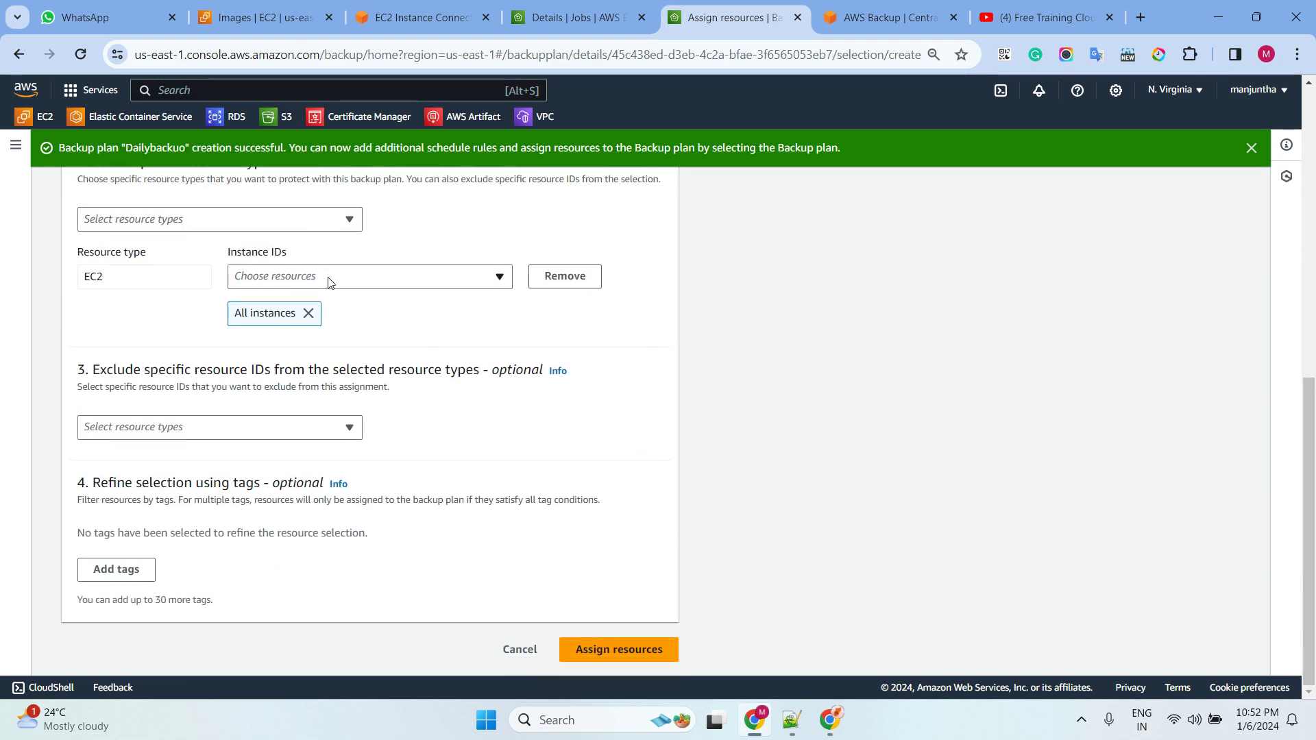
- Exclude the EC2 instance i-0074a14701e7779af (server) from the assignment and assign the resources to the backup plan
{"action": "left_click", "coordinate": [241, 428]}
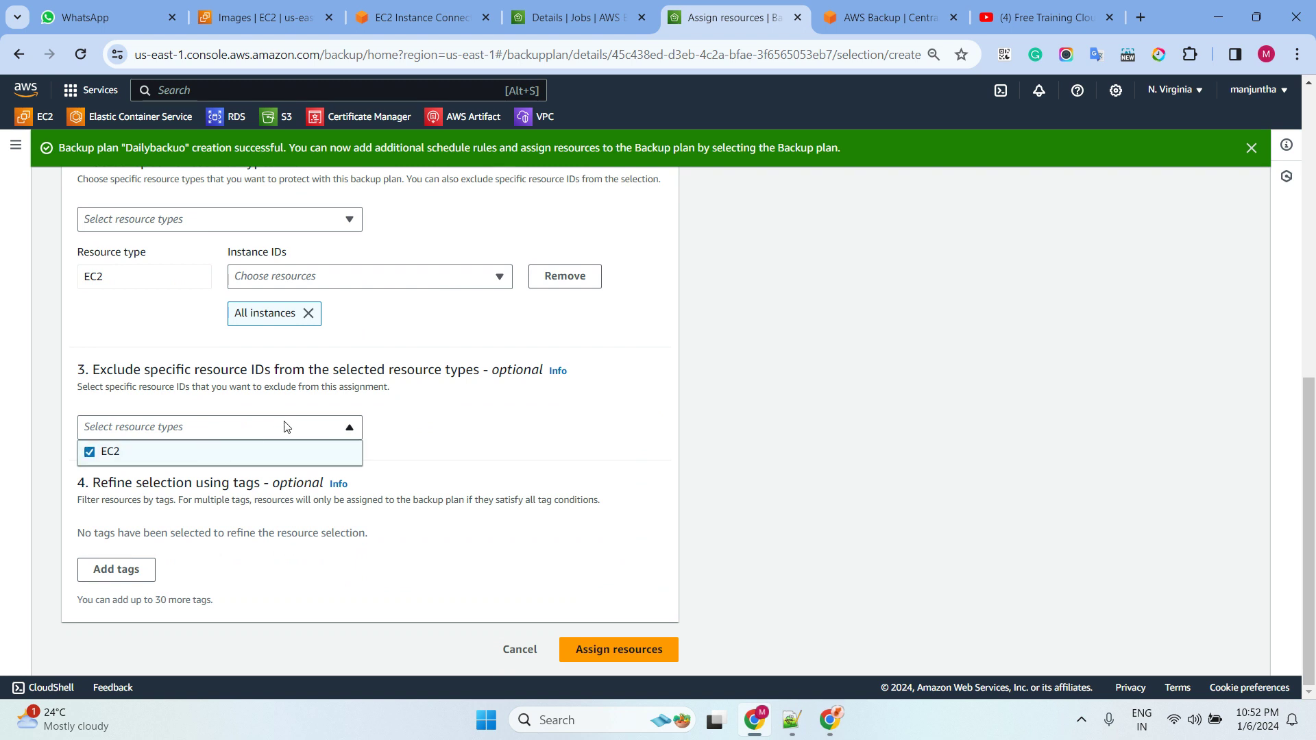
{"action": "left_click", "coordinate": [515, 426]}
{"action": "left_click", "coordinate": [373, 483]}
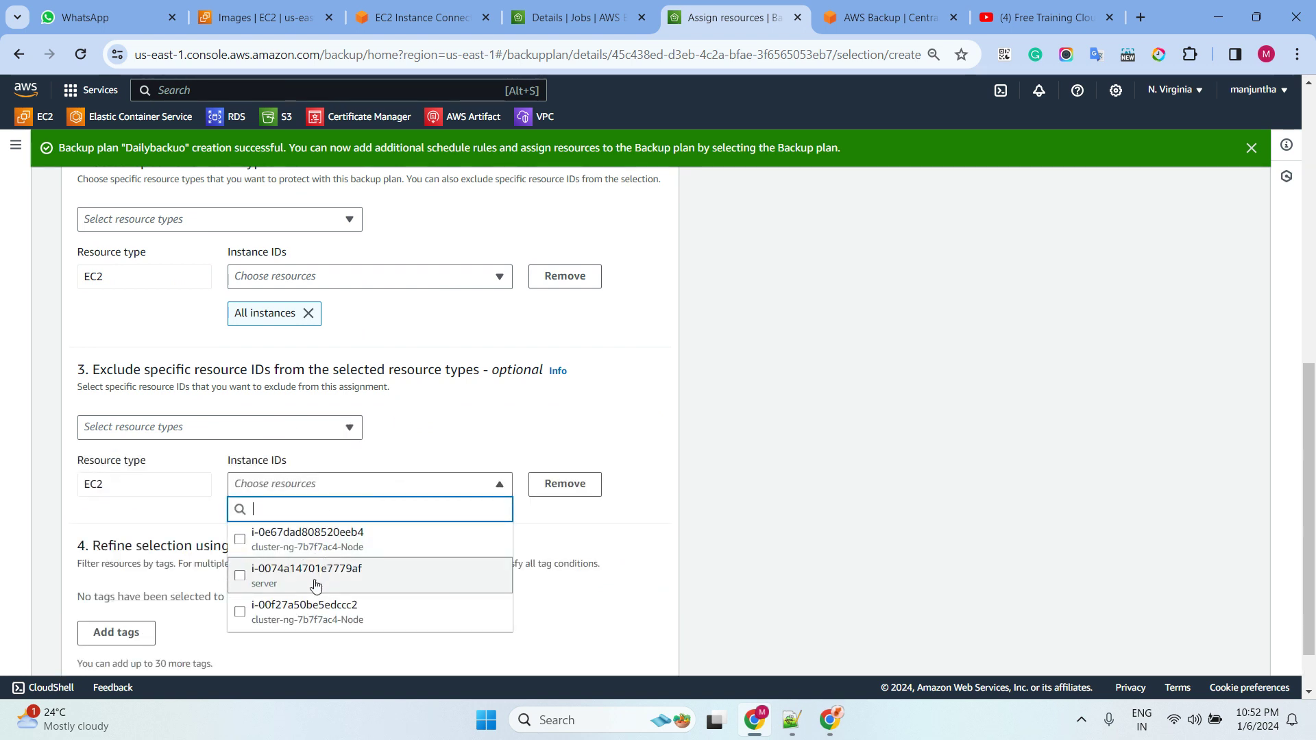
{"action": "left_click", "coordinate": [315, 584]}
{"action": "left_click", "coordinate": [808, 461]}
{"action": "scroll", "coordinate": [676, 365], "scroll_direction": "down", "scroll_amount": 2}
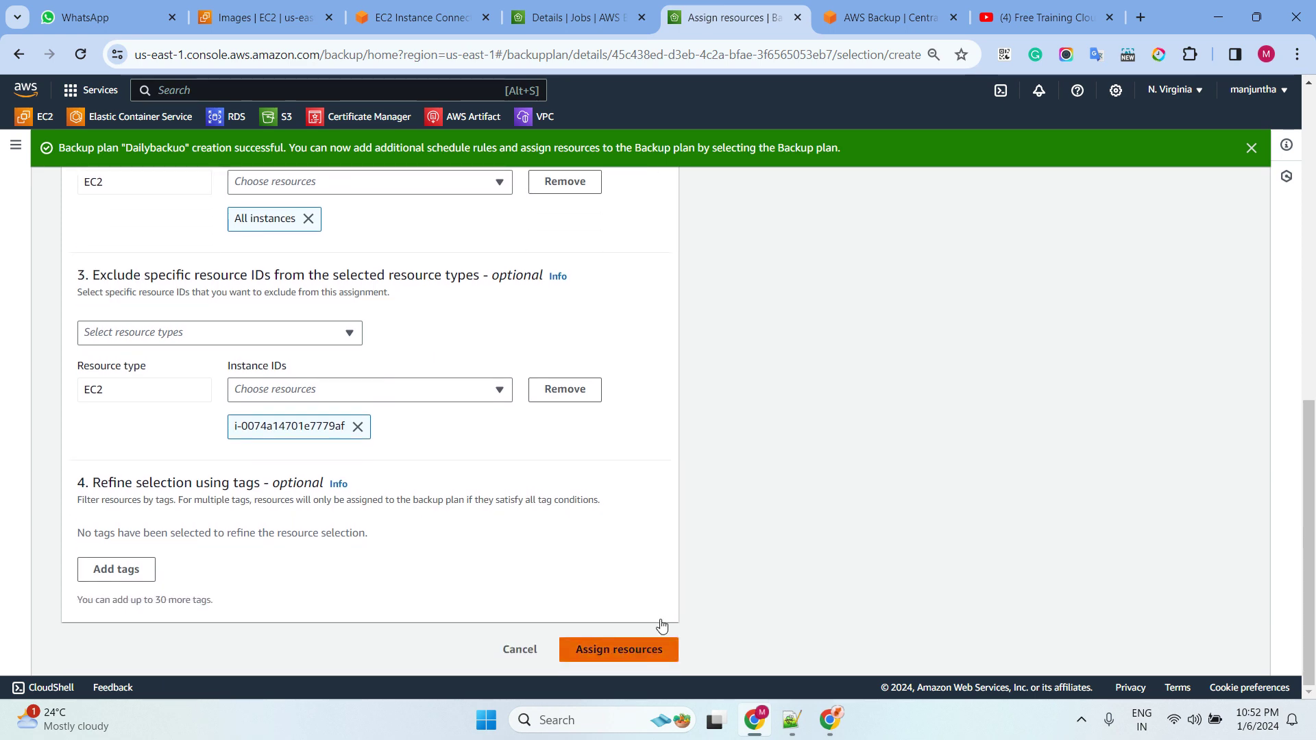
{"action": "left_click", "coordinate": [654, 647]}
{"action": "left_click", "coordinate": [829, 478]}
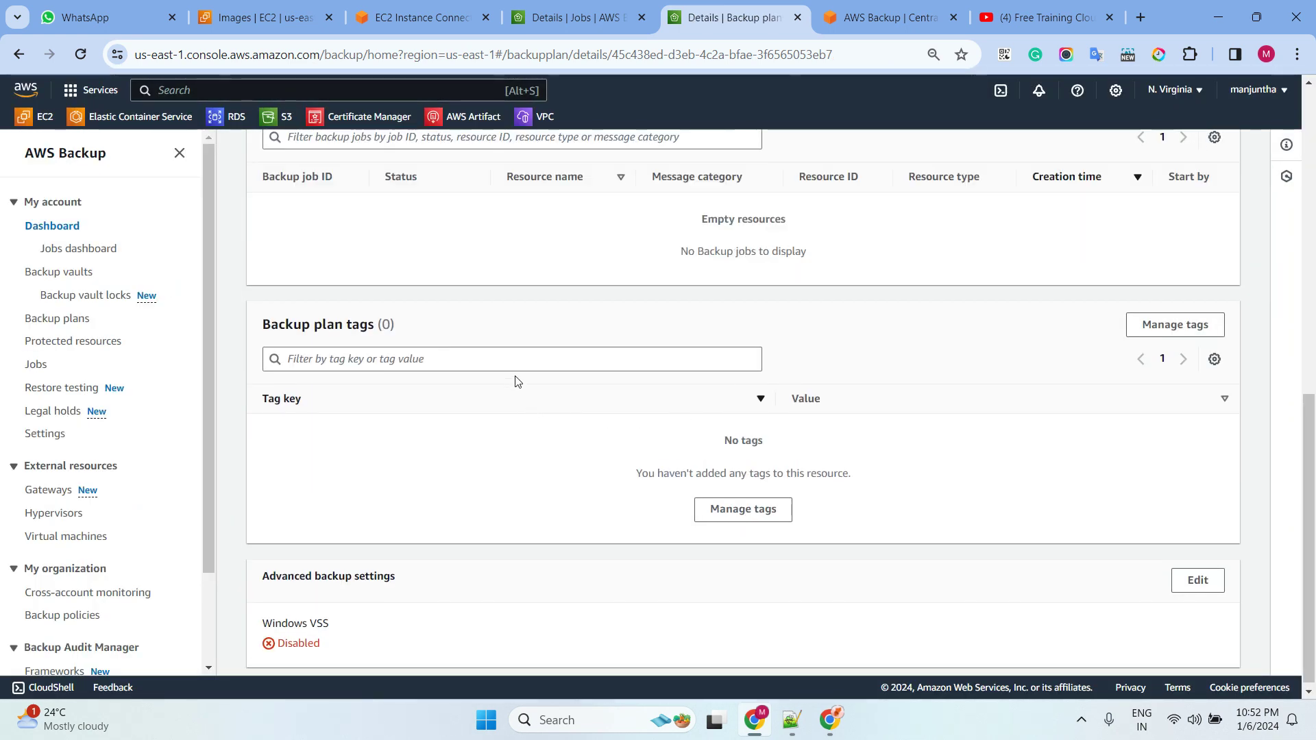
{"action": "scroll", "coordinate": [517, 381], "scroll_direction": "up", "scroll_amount": 10}
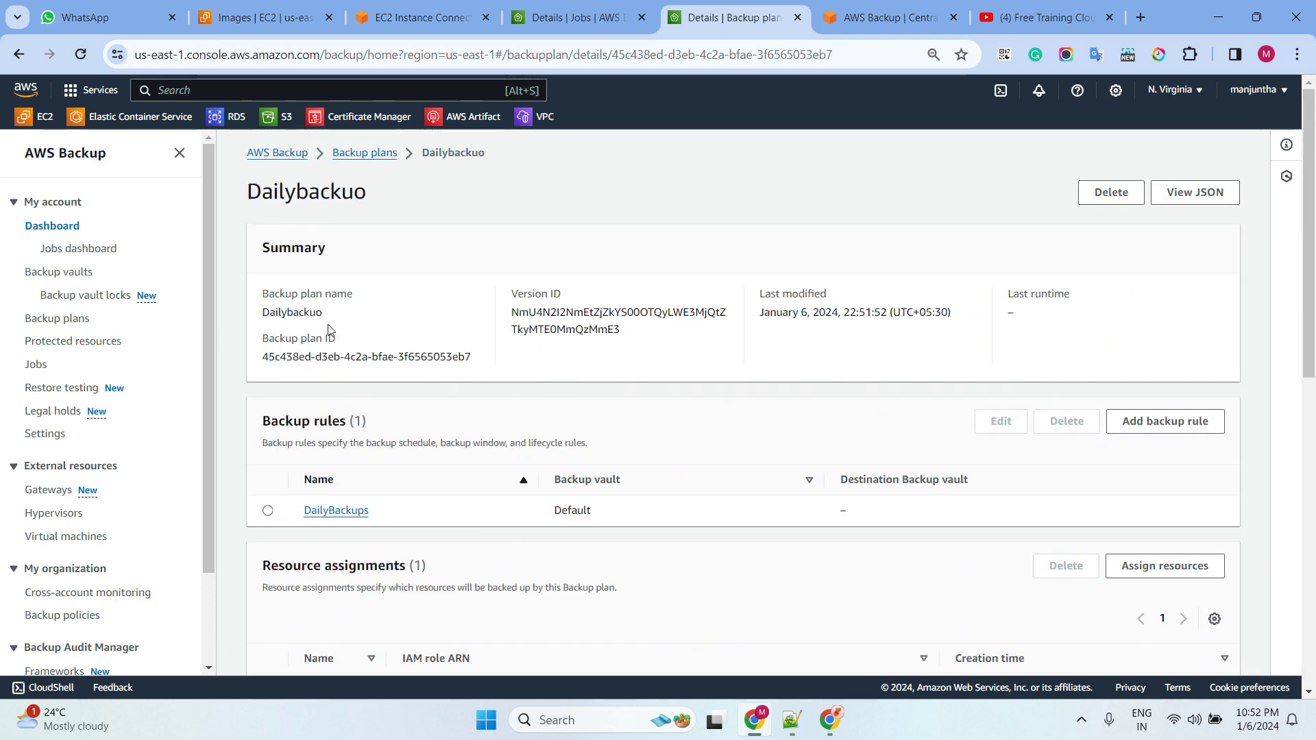
- Open the on-demand backup job's recovery point and check the status of its AMI in the EC2 image list
{"action": "left_click", "coordinate": [591, 27]}
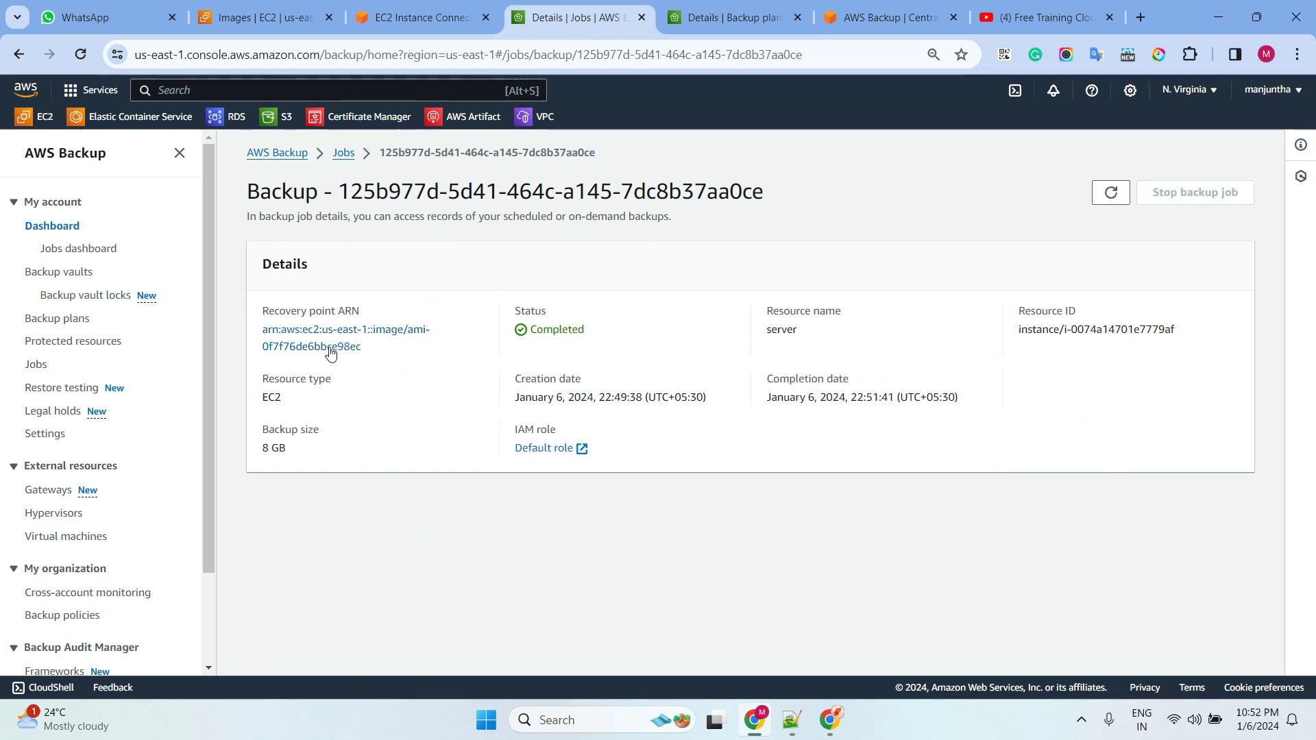
{"action": "left_click", "coordinate": [303, 345]}
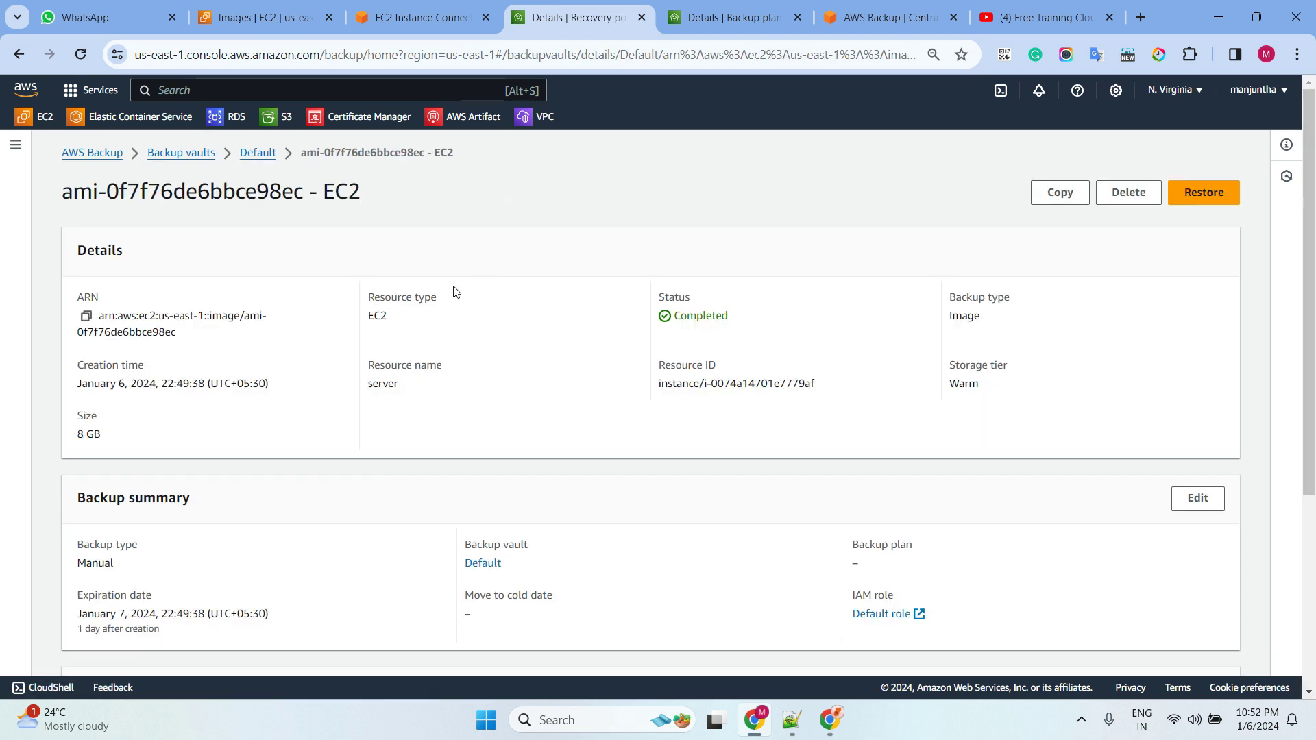
{"action": "left_click", "coordinate": [264, 17]}
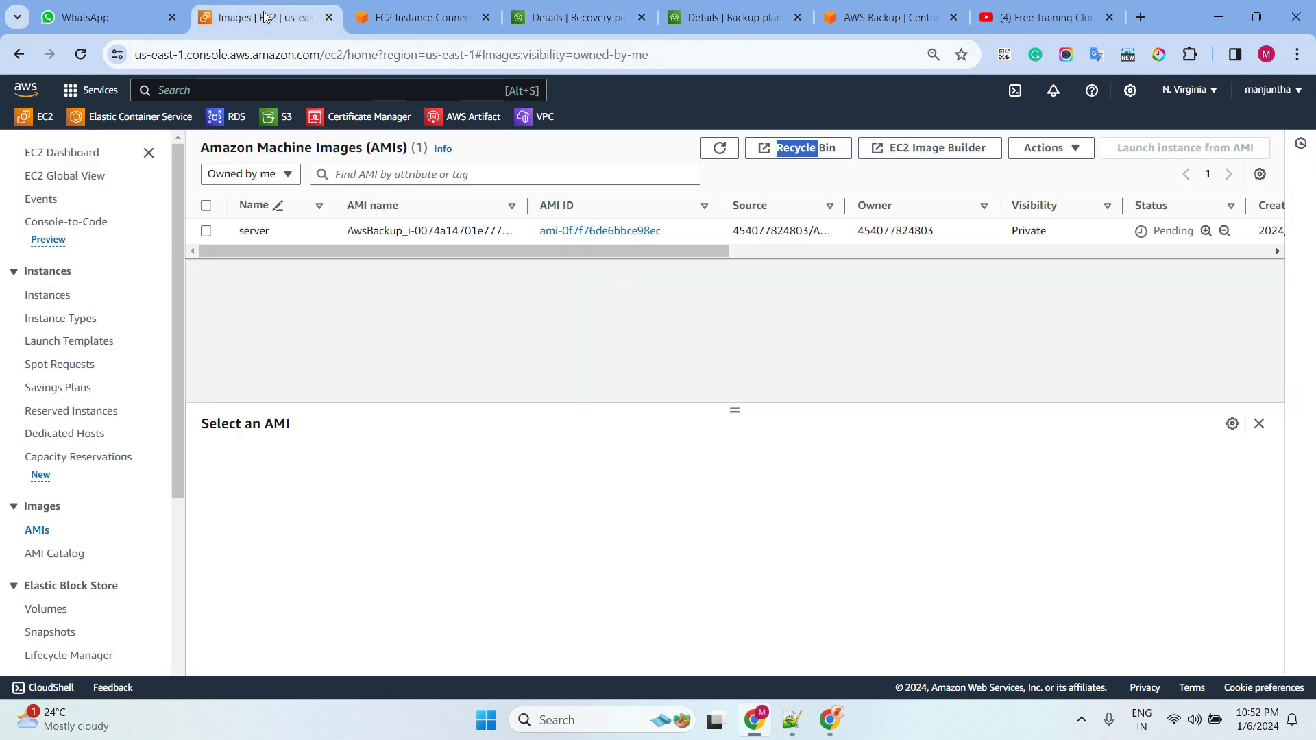
{"action": "left_click", "coordinate": [720, 149]}
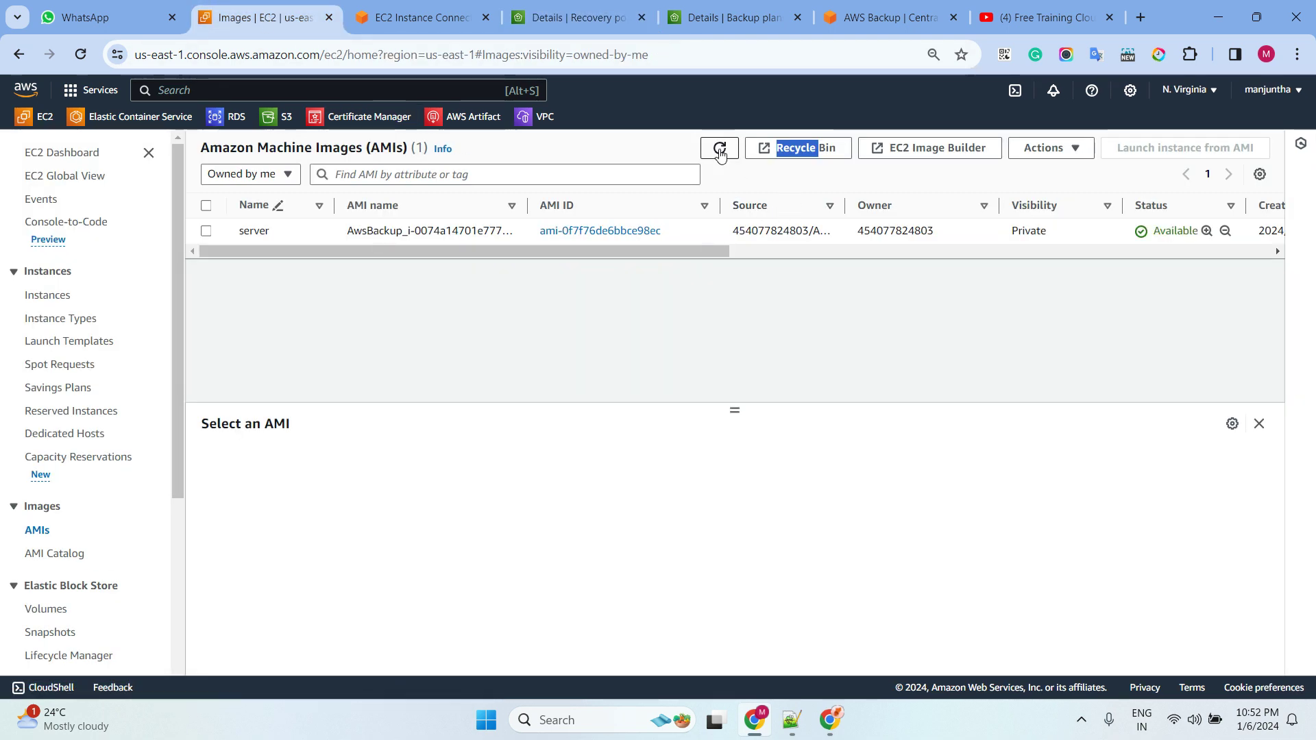
{"action": "left_click", "coordinate": [719, 149]}
{"action": "left_click", "coordinate": [421, 17]}
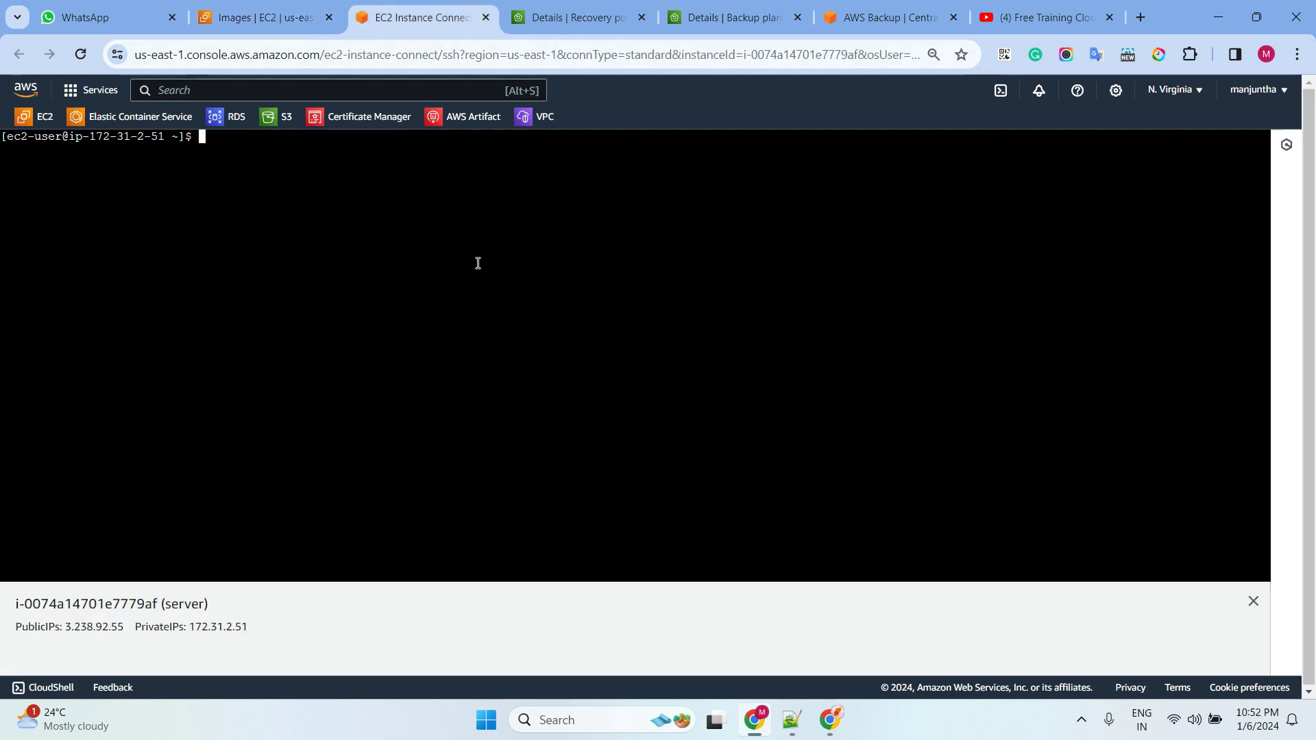
- Restore the EC2 recovery point, keeping the default VPC, subnet, security group, original instance IAM role and default restore role
{"action": "key", "text": "ctrl+Tab"}
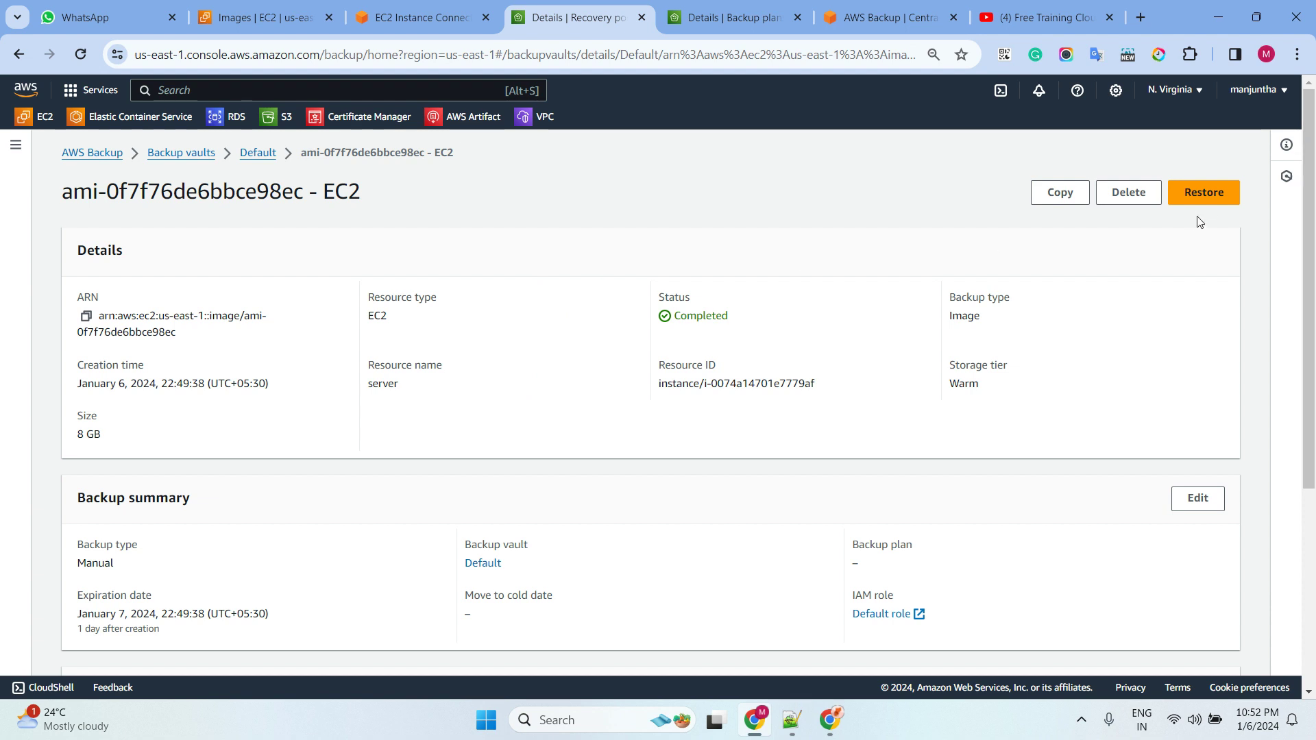
{"action": "left_click", "coordinate": [1201, 192]}
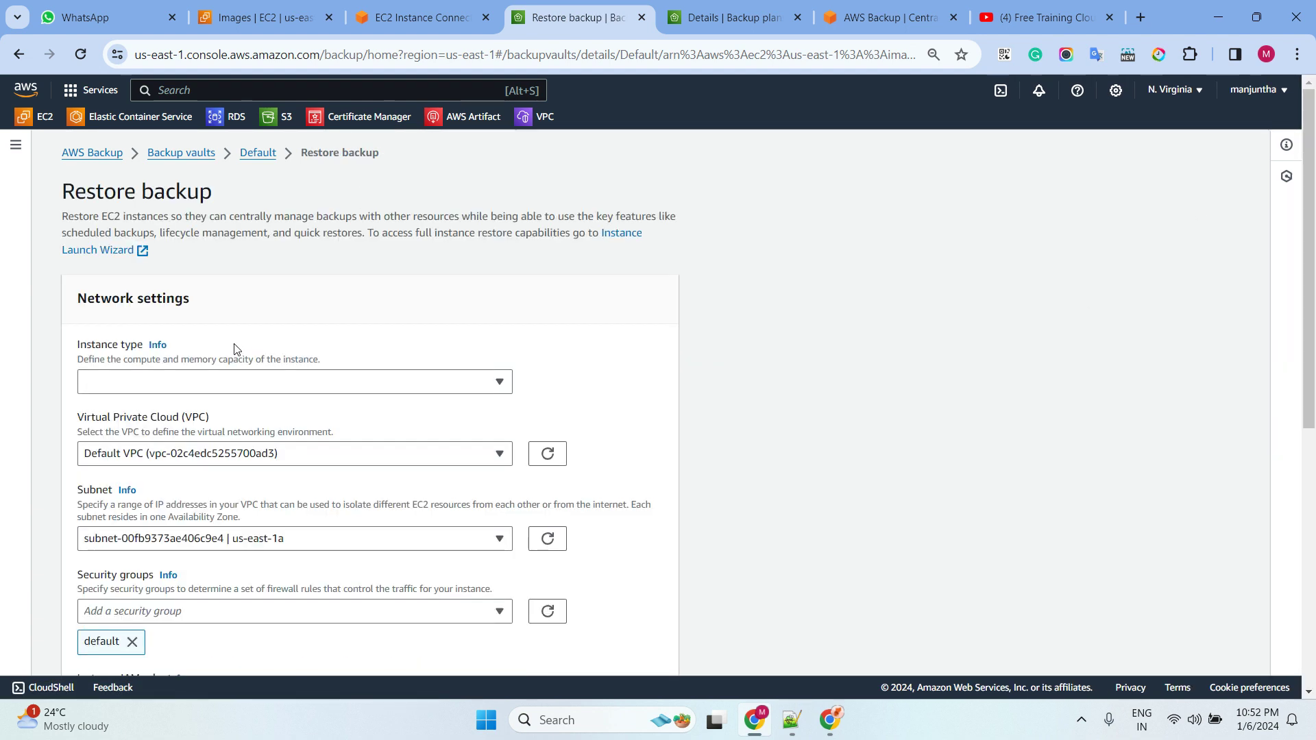
{"action": "scroll", "coordinate": [248, 395], "scroll_direction": "down", "scroll_amount": 3}
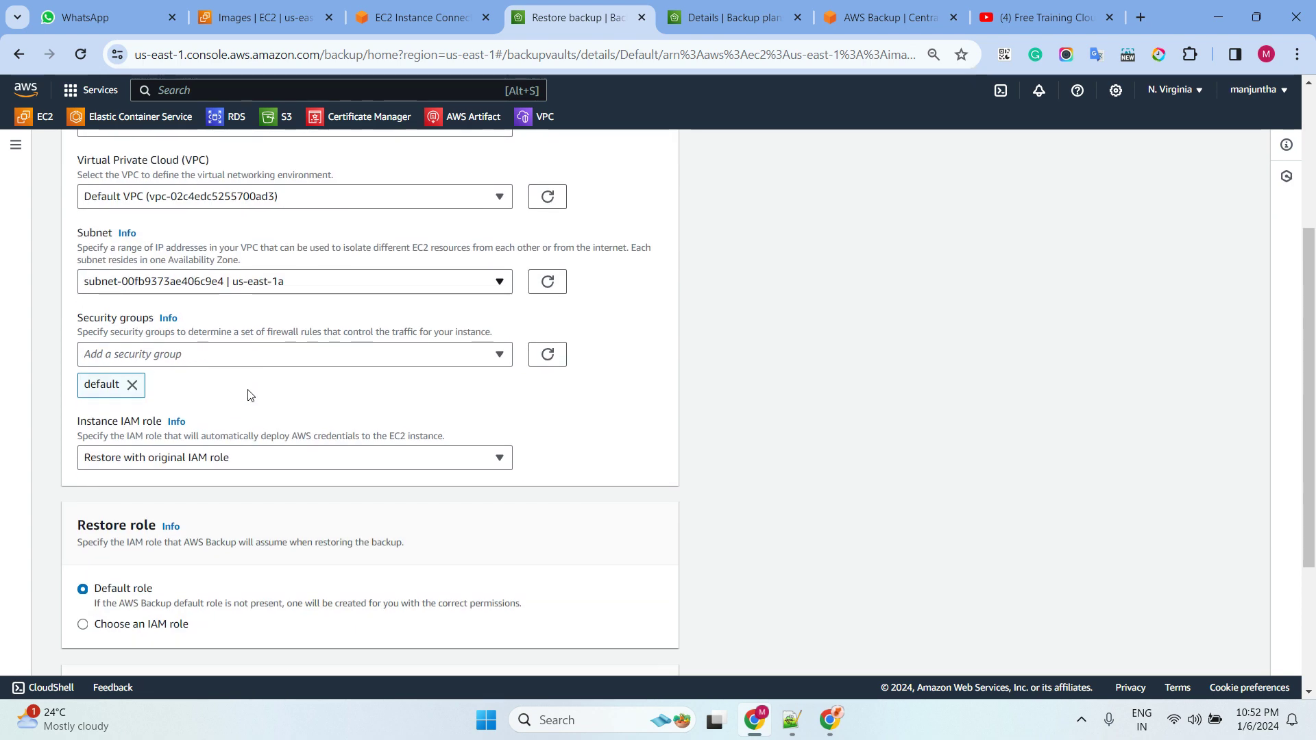
{"action": "scroll", "coordinate": [235, 427], "scroll_direction": "down", "scroll_amount": 3}
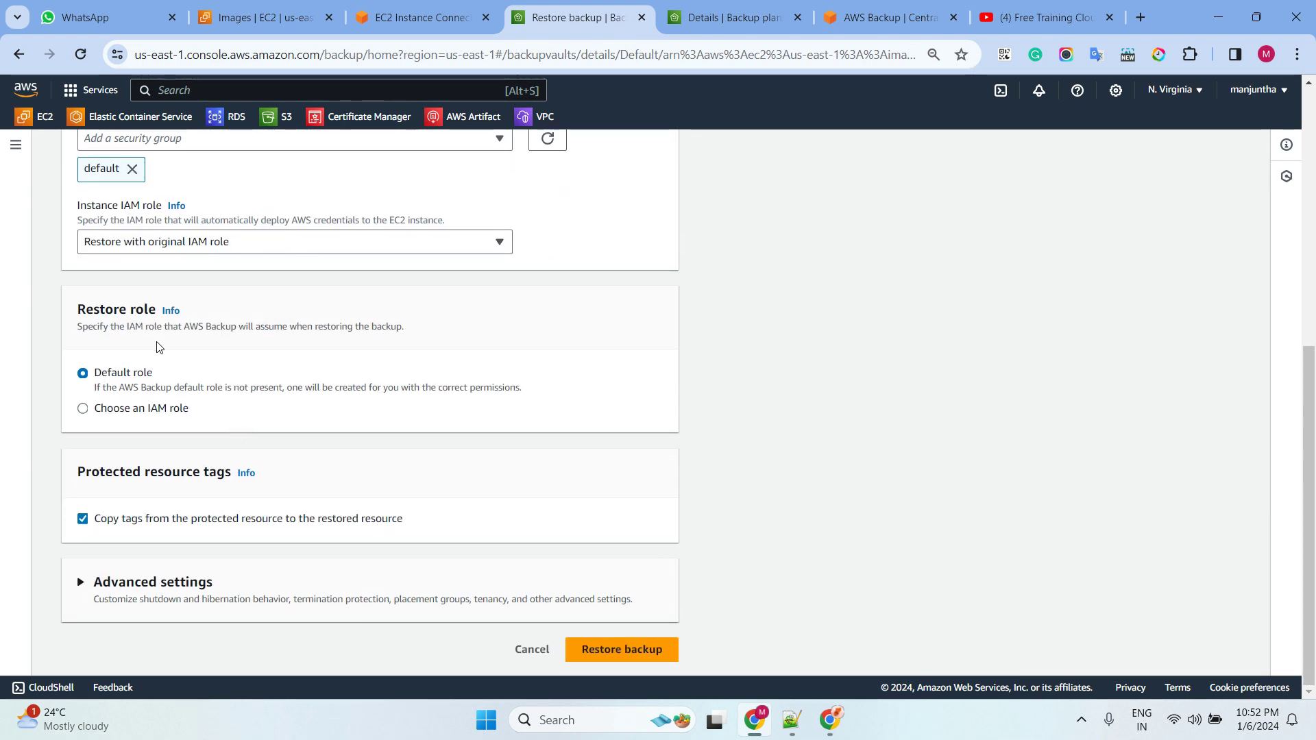
{"action": "left_click", "coordinate": [637, 660]}
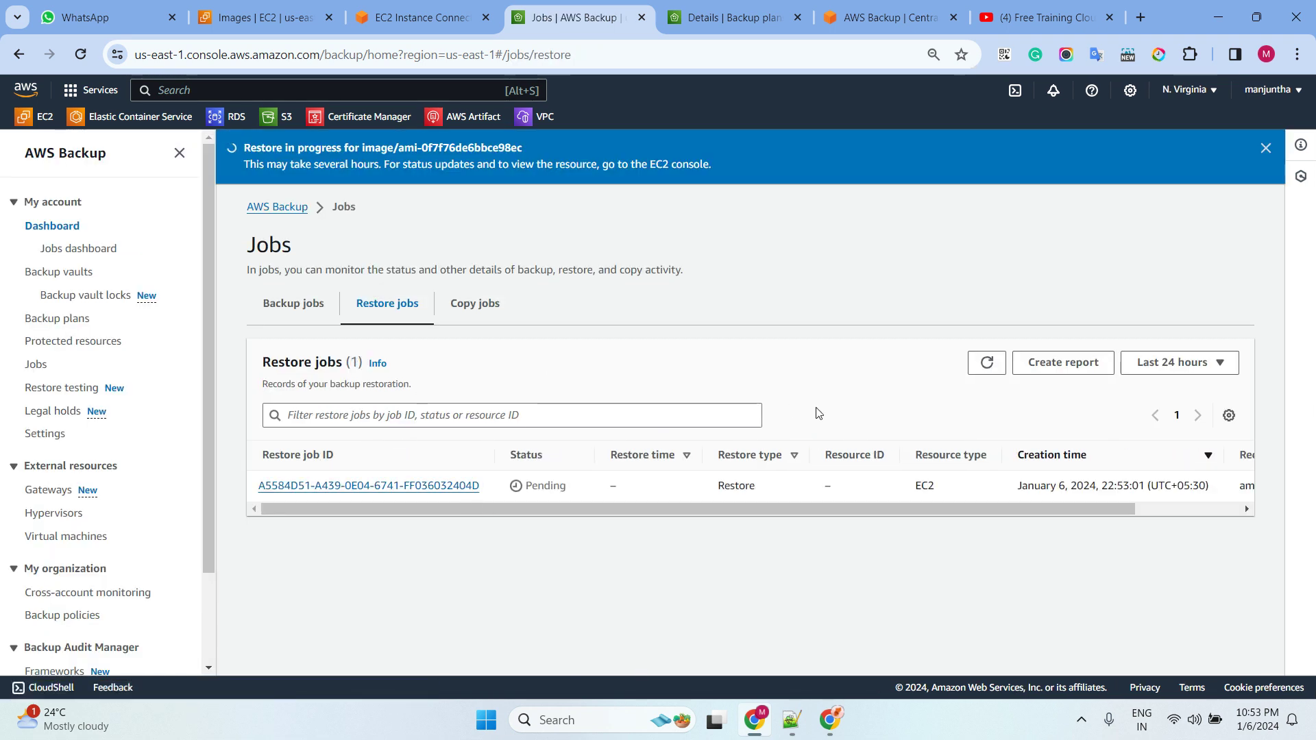
- Refresh the restore jobs and the EC2 instances list to look for the restored instance
{"action": "left_click", "coordinate": [988, 367]}
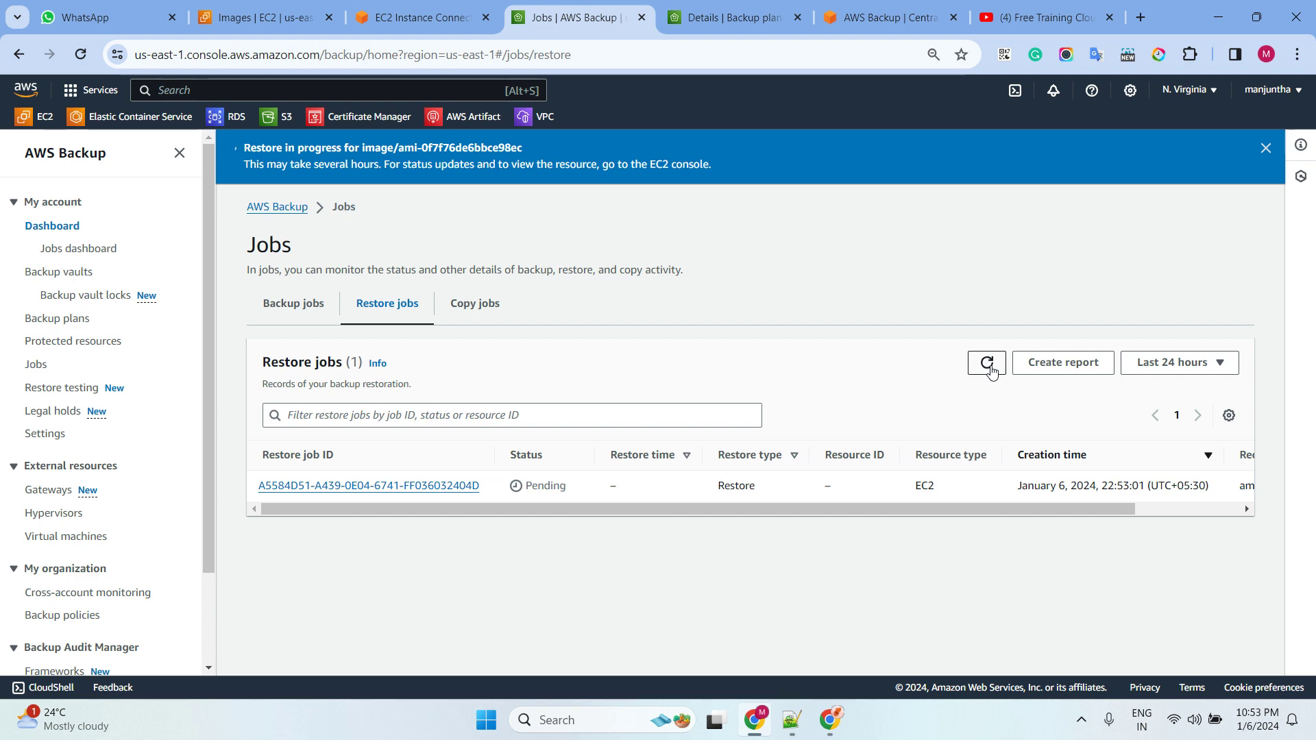
{"action": "left_click", "coordinate": [271, 19]}
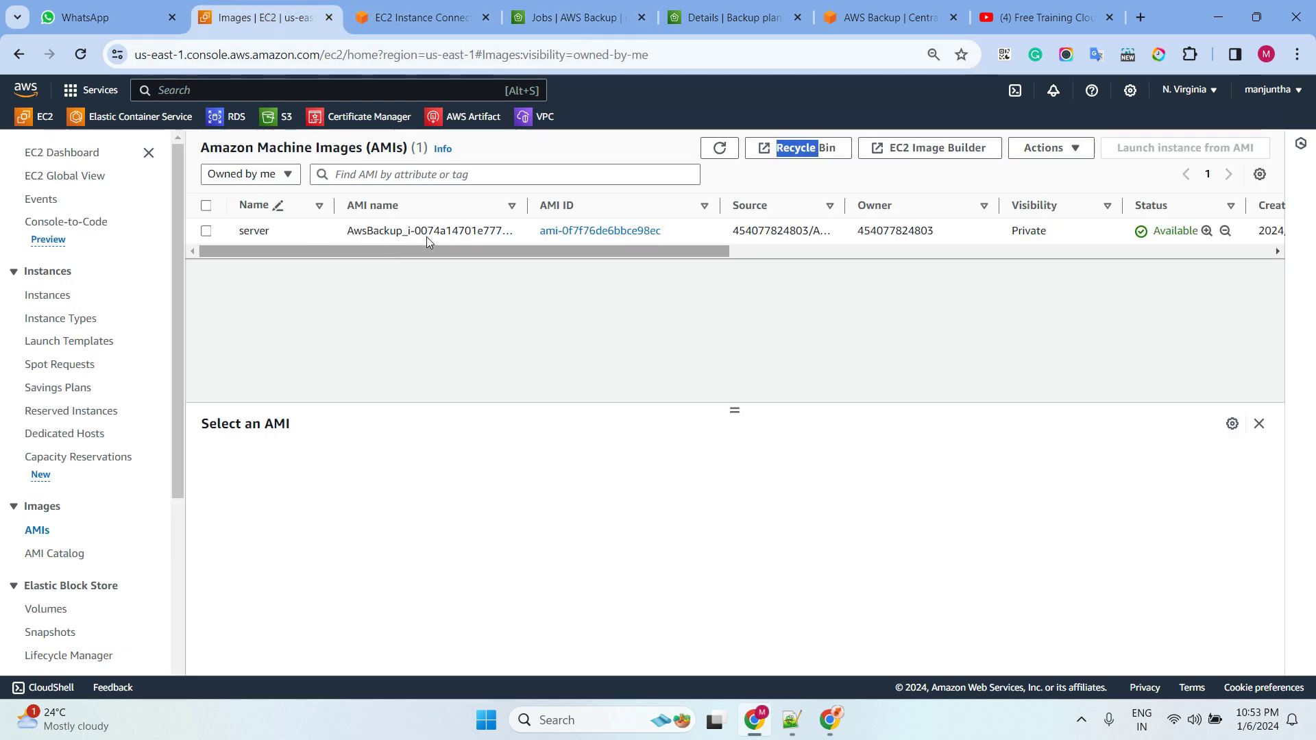
{"action": "left_click", "coordinate": [45, 296]}
{"action": "double_click", "coordinate": [784, 156]}
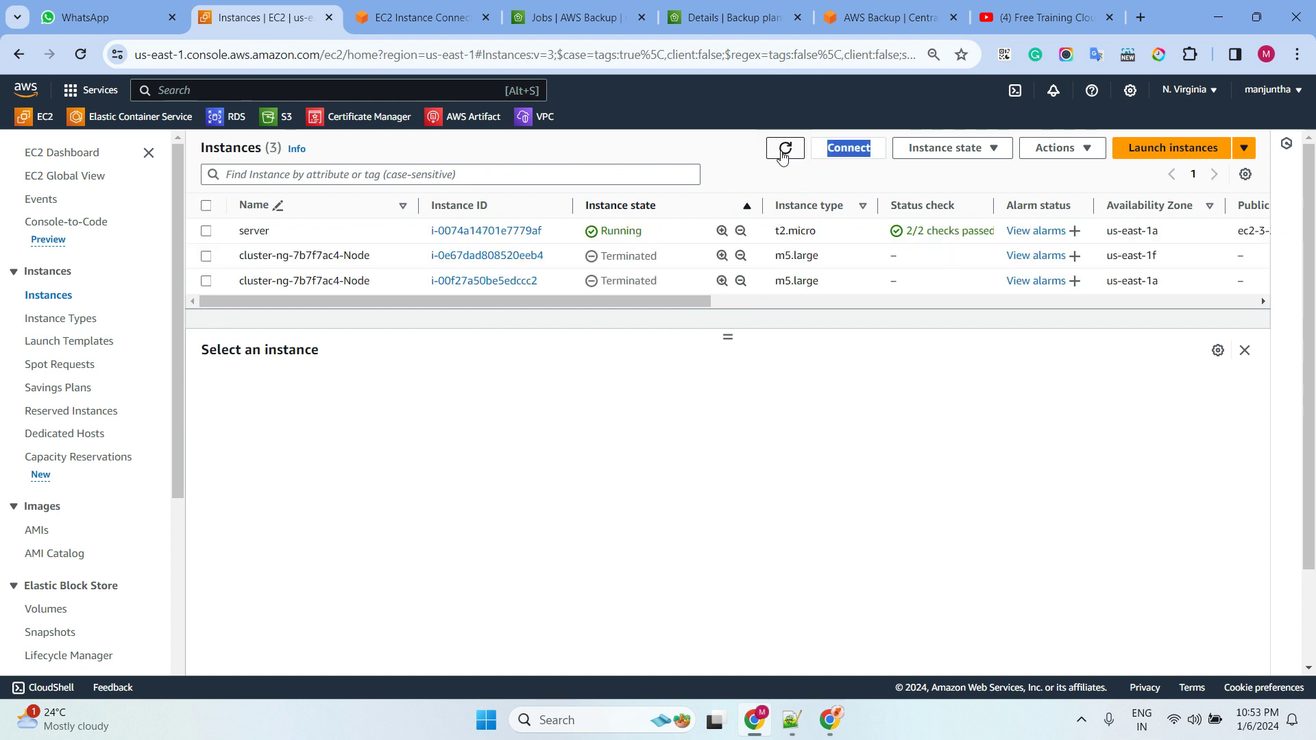
{"action": "left_click", "coordinate": [783, 157]}
{"action": "left_click", "coordinate": [783, 156]}
{"action": "left_click", "coordinate": [783, 156]}
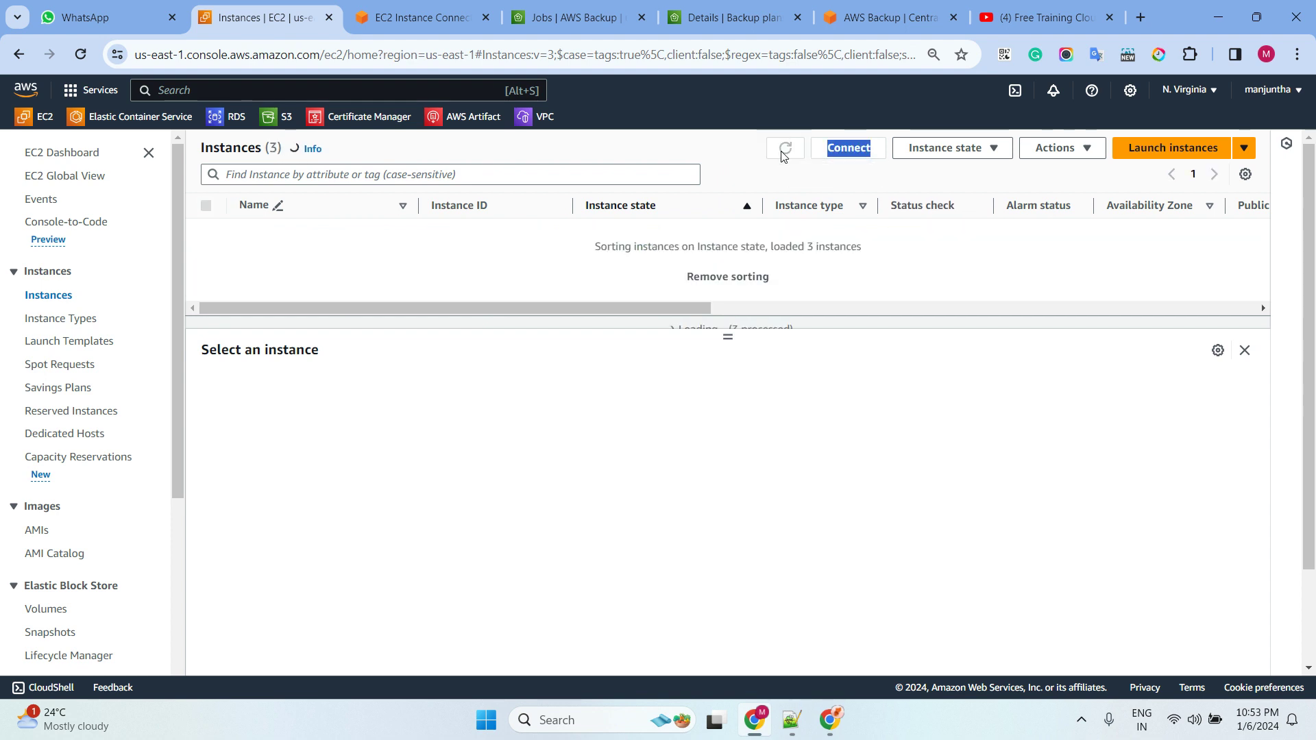
{"action": "left_click", "coordinate": [783, 156]}
{"action": "left_click", "coordinate": [783, 157]}
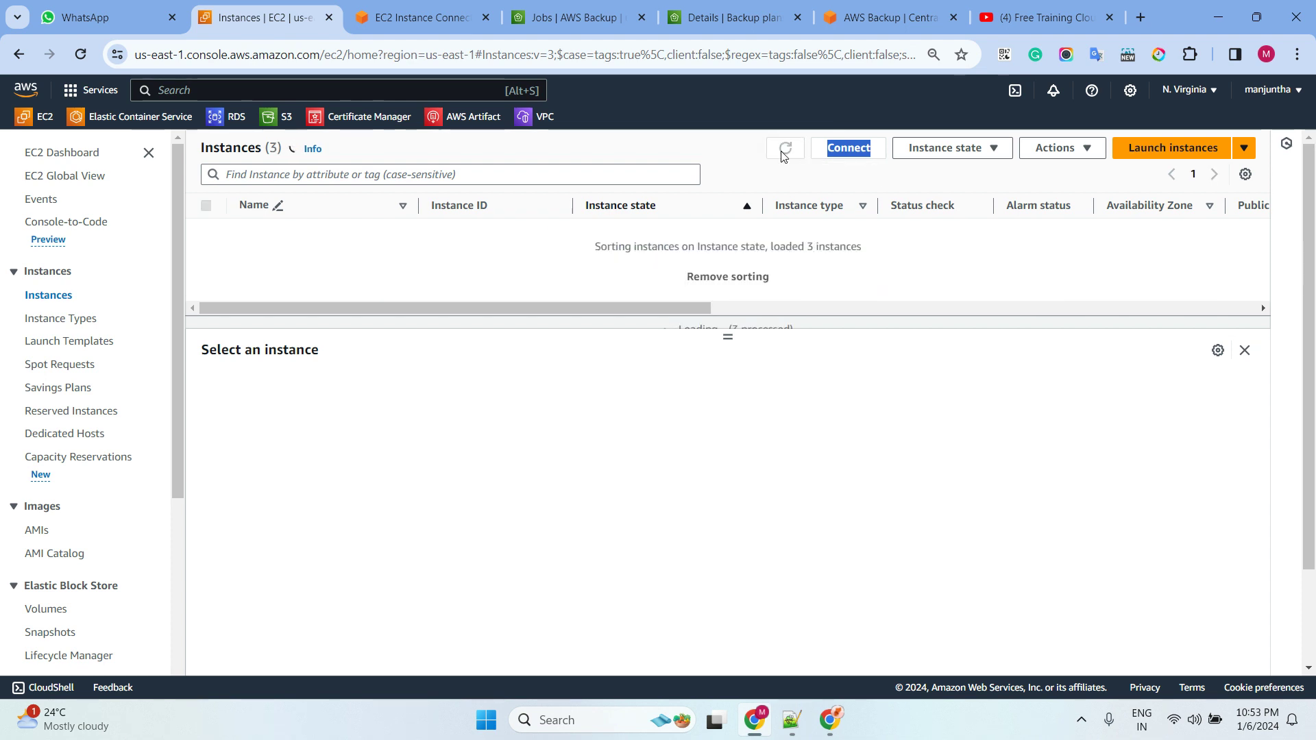
{"action": "left_click", "coordinate": [783, 156]}
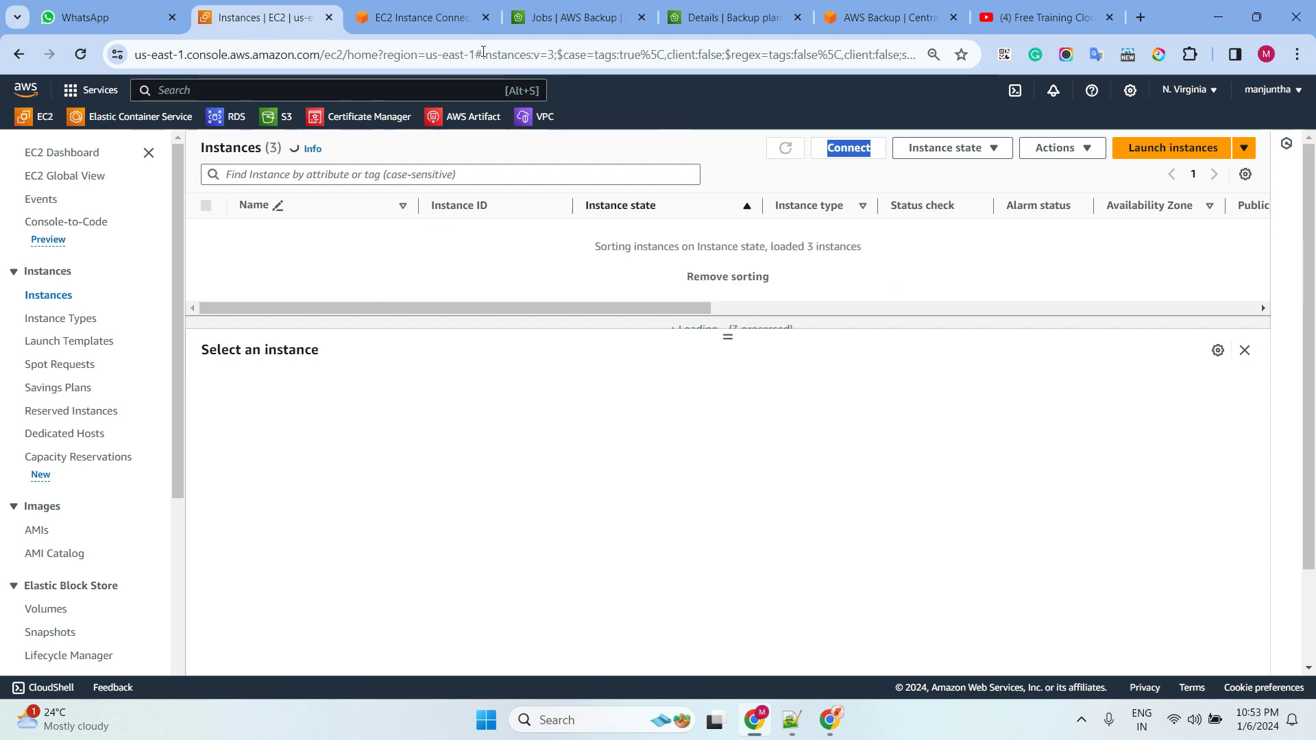
- Return to the restore jobs in AWS Backup and open the EC2 restore job's details
{"action": "left_click", "coordinate": [419, 17]}
{"action": "left_click", "coordinate": [605, 20]}
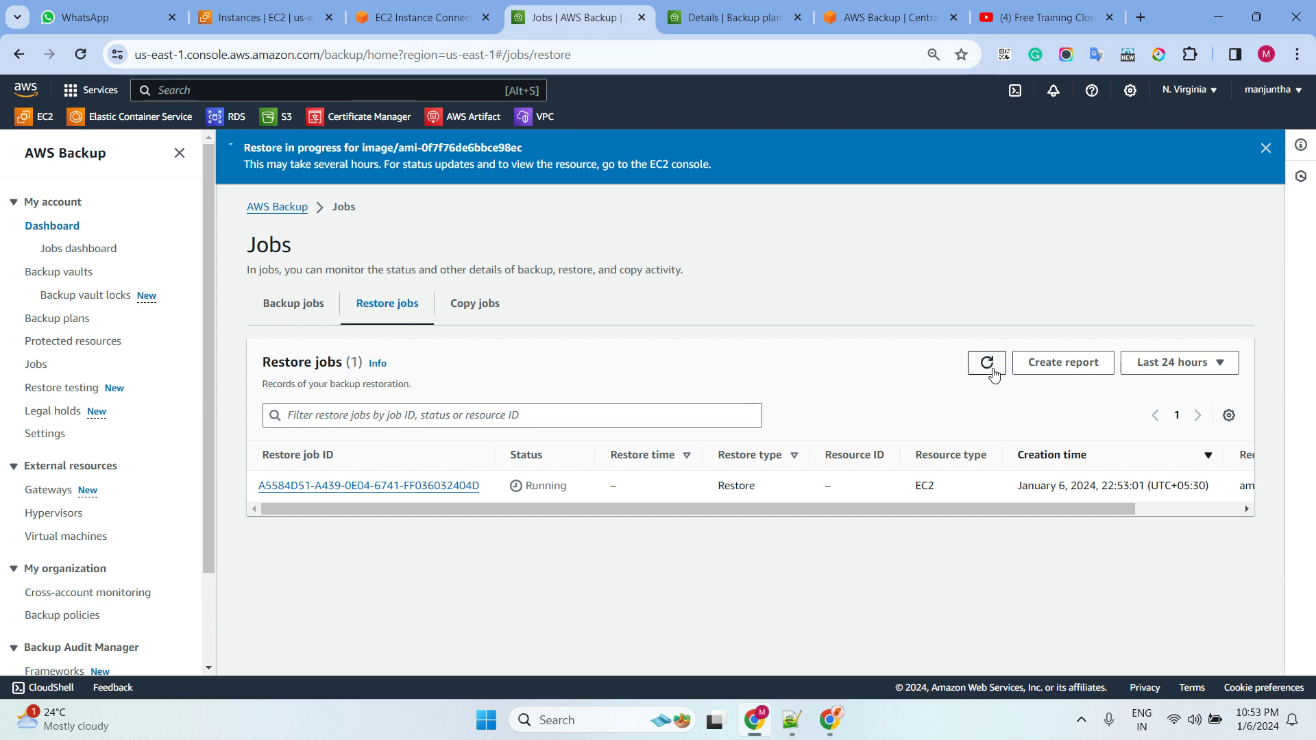
{"action": "left_click", "coordinate": [399, 486]}
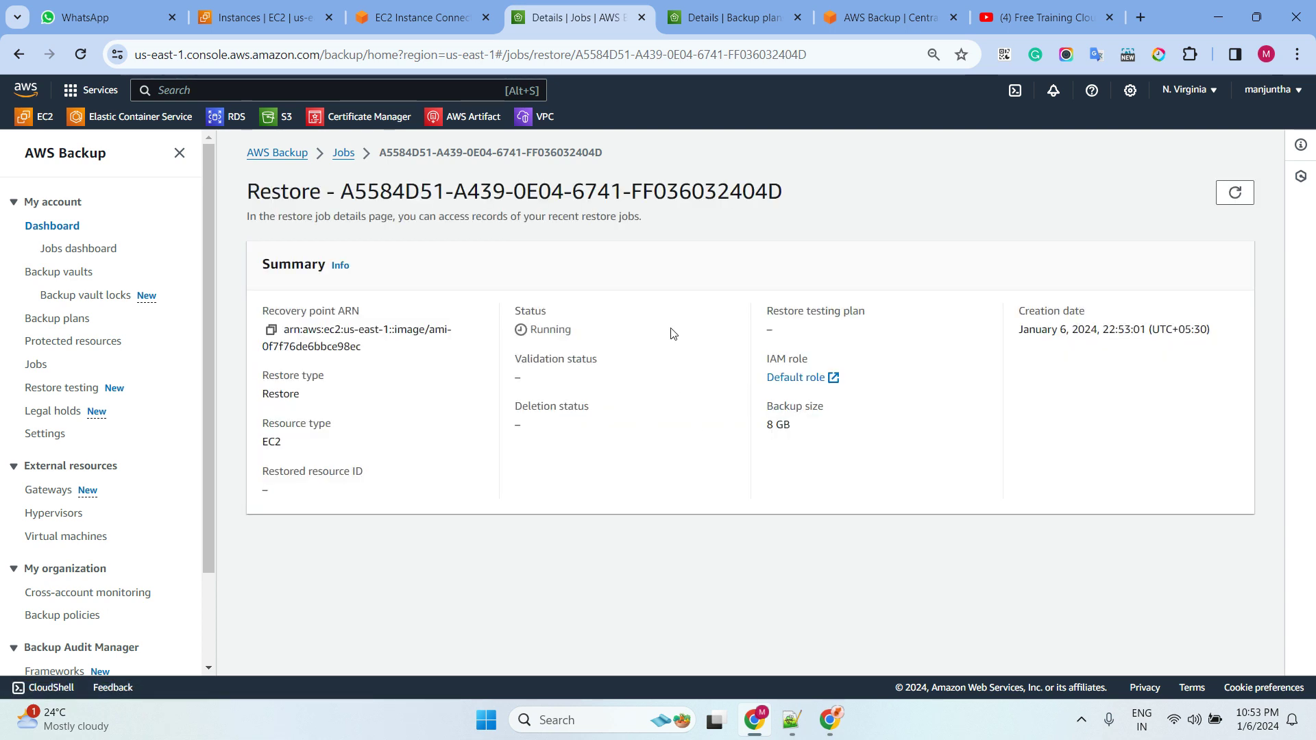
- Refresh the EC2 instances list and inspect the details and state of the newly restored server instance
{"action": "left_click", "coordinate": [264, 17]}
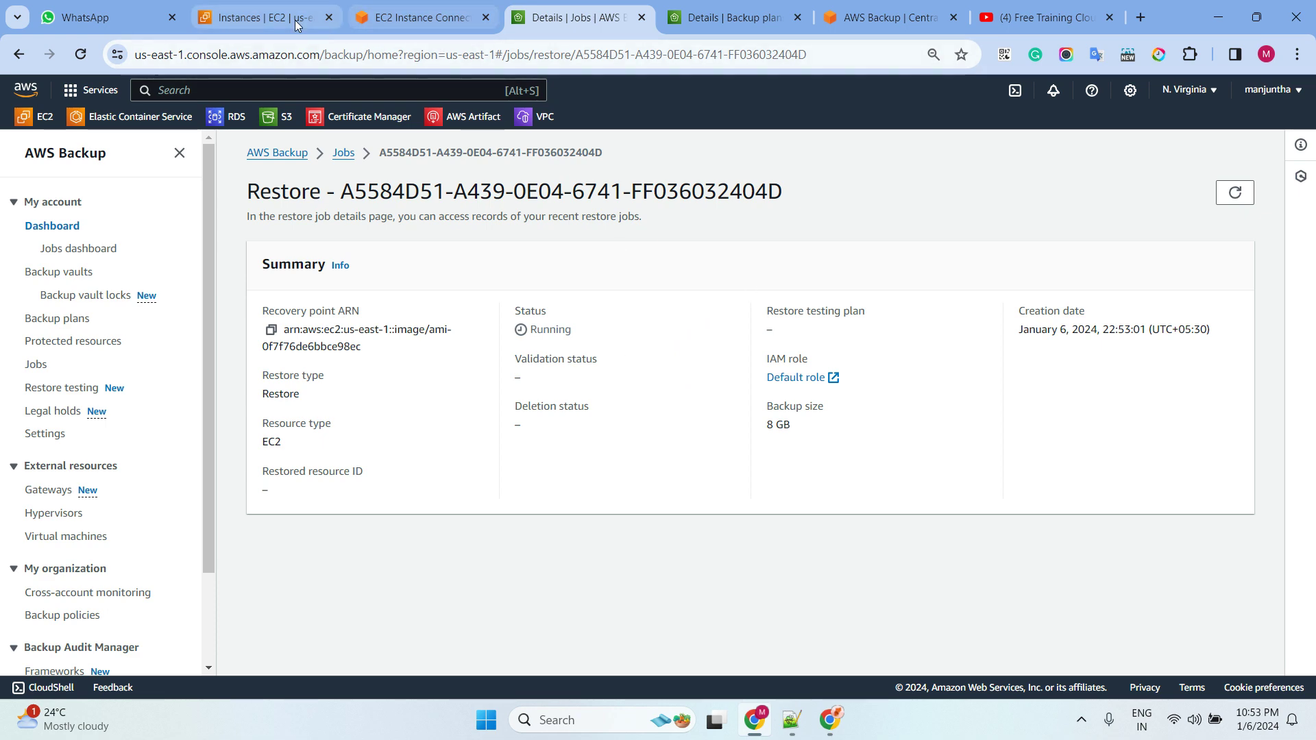
{"action": "left_click", "coordinate": [775, 150]}
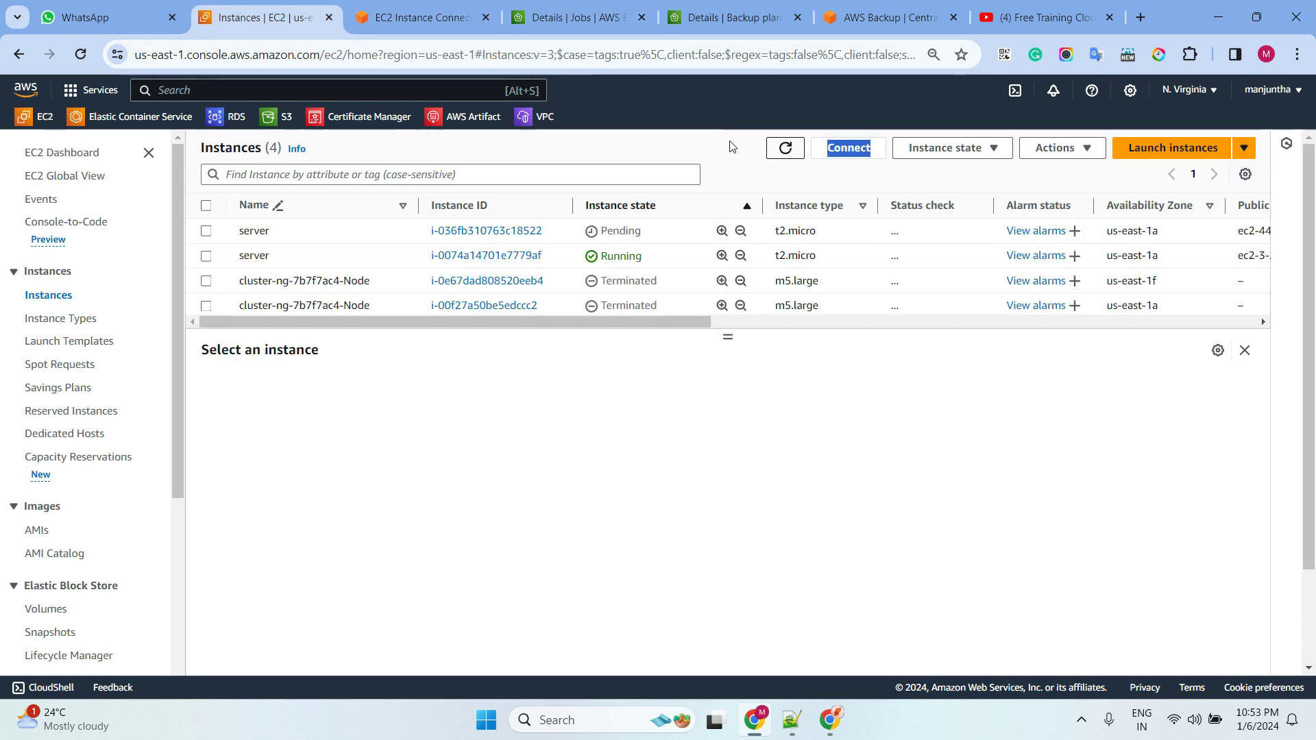
{"action": "left_click", "coordinate": [207, 232]}
{"action": "left_click", "coordinate": [785, 148]}
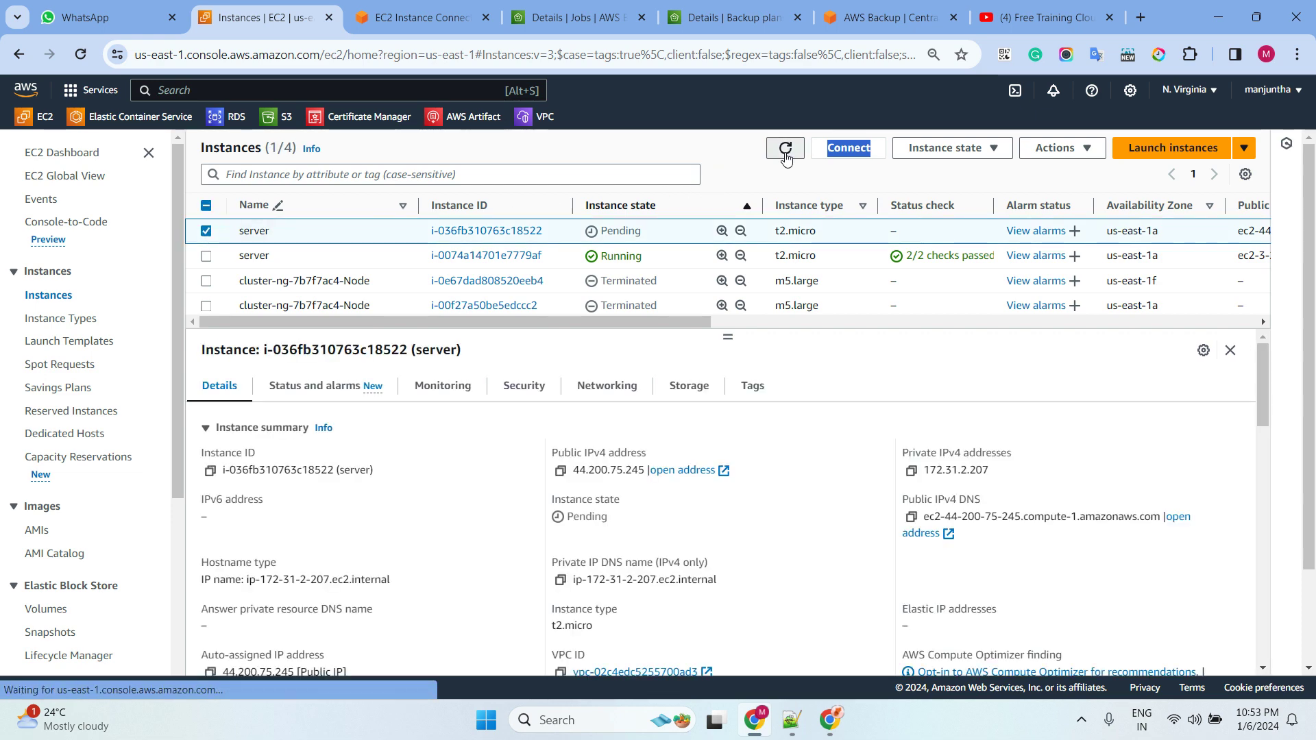
- Close the browser page showing the Dailybackuo backup plan details
{"action": "left_click", "coordinate": [404, 18]}
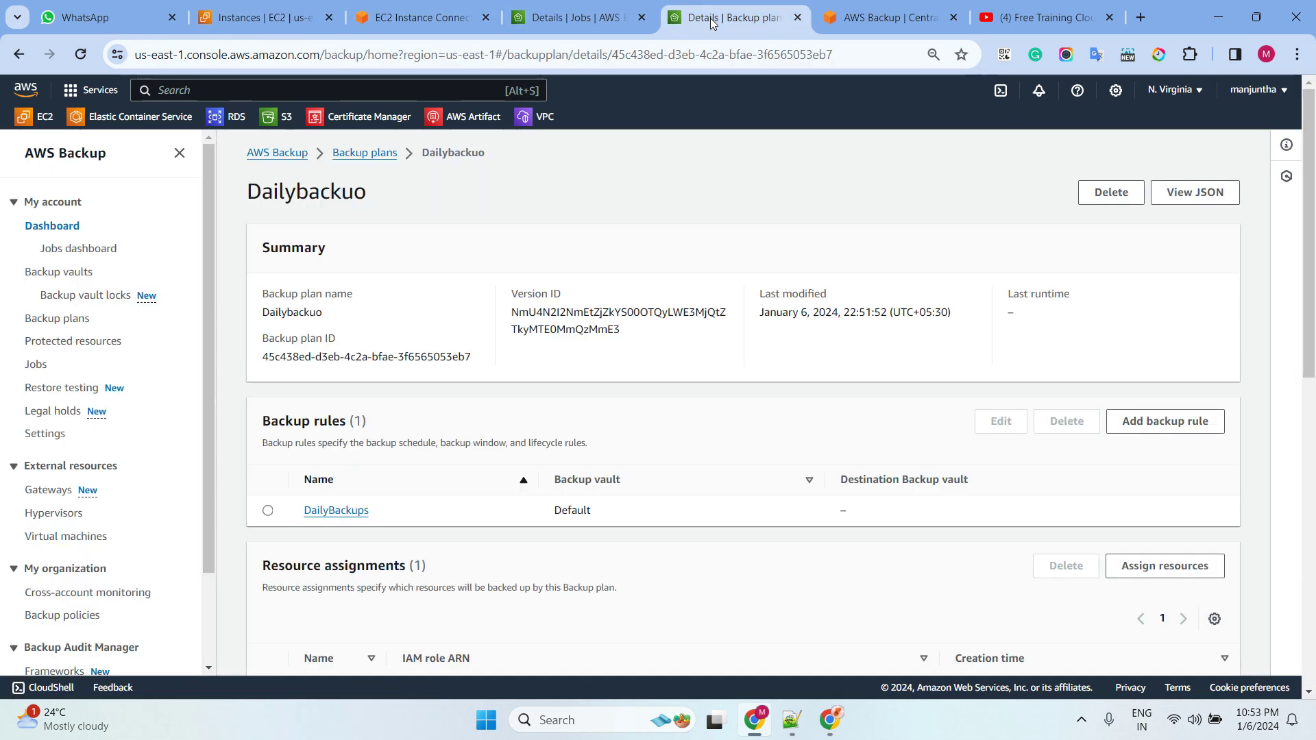
{"action": "left_click", "coordinate": [732, 17]}
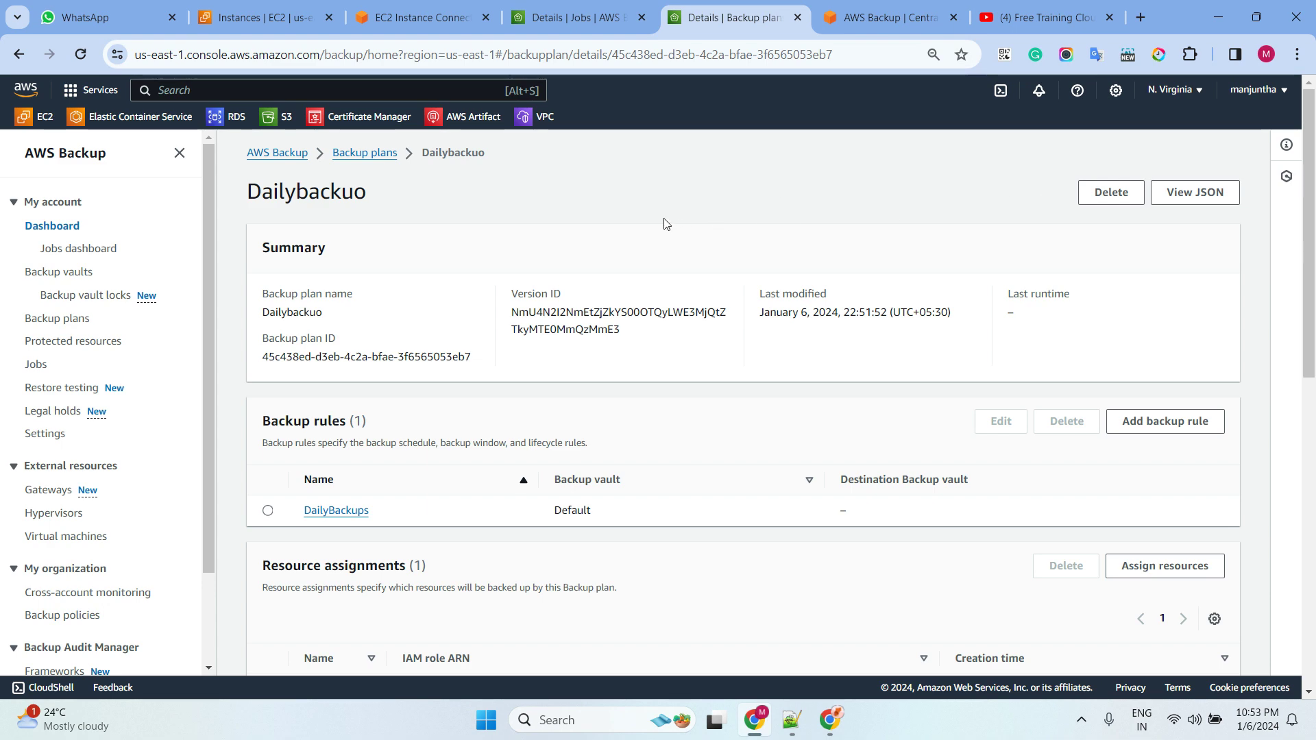
{"action": "left_click", "coordinate": [576, 17]}
{"action": "left_click", "coordinate": [732, 17]}
{"action": "left_click", "coordinate": [797, 18]}
- Refresh the restore job's details to check its status, and return to the original server's terminal session
{"action": "left_click", "coordinate": [576, 21]}
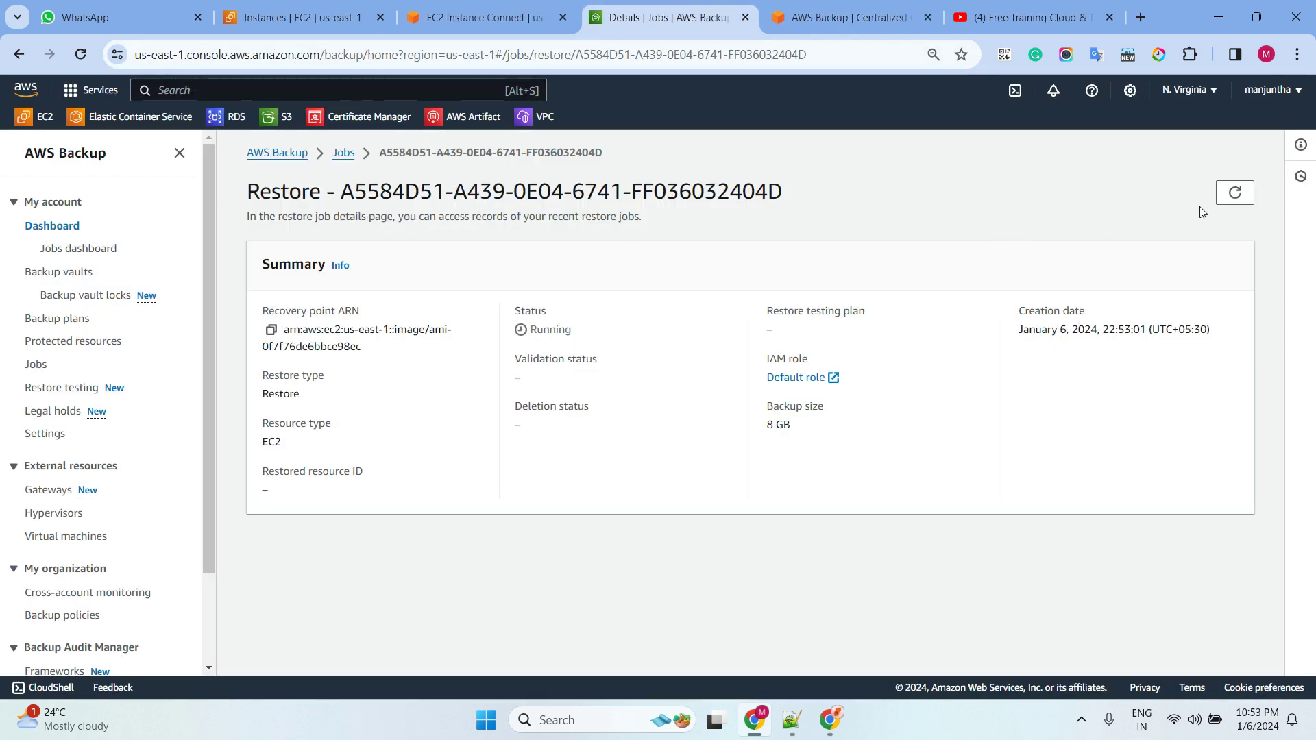
{"action": "left_click", "coordinate": [1237, 192]}
{"action": "left_click", "coordinate": [1231, 196]}
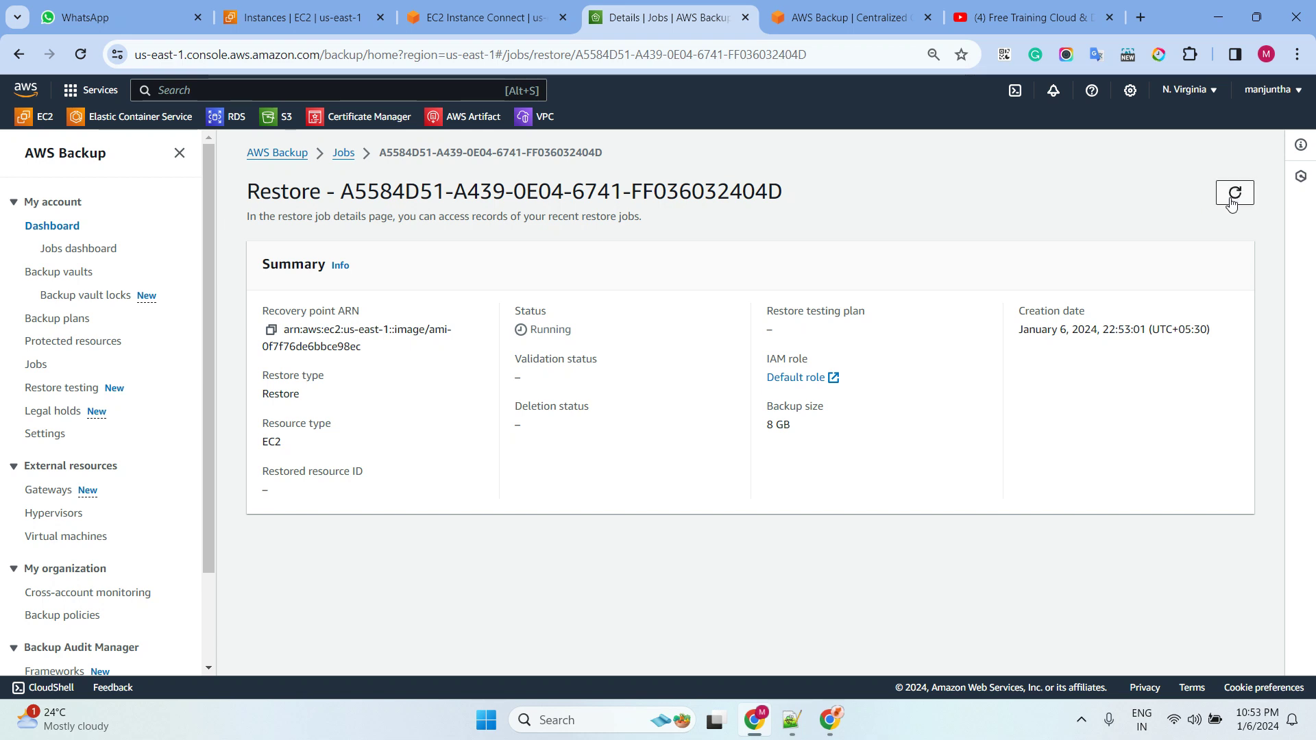
{"action": "left_click", "coordinate": [1232, 198]}
{"action": "left_click", "coordinate": [1232, 199]}
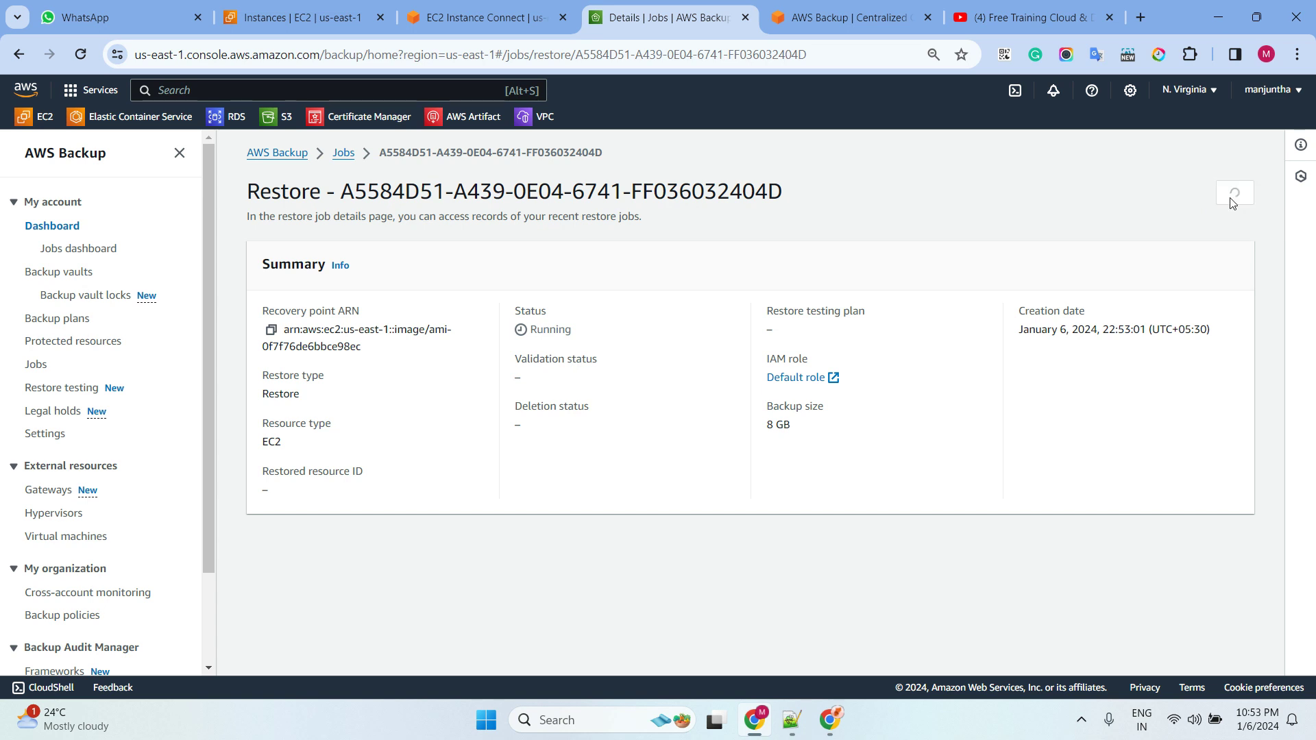
{"action": "left_click", "coordinate": [1232, 199]}
{"action": "left_click", "coordinate": [497, 21]}
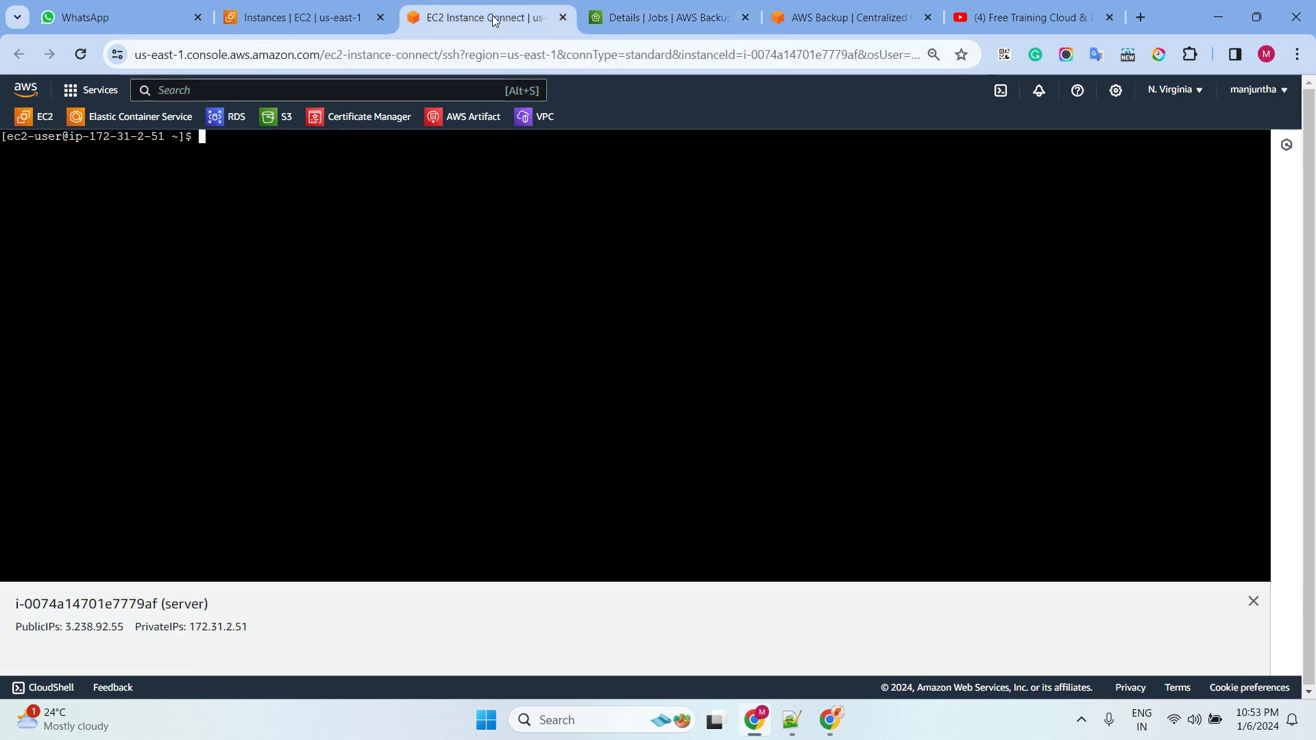
- Check that the original server's terminal session responds, and refresh the EC2 instances list to check the restored server's state
{"action": "key", "text": "Return"}
{"action": "key", "text": "Return"}
{"action": "key", "text": "Return"}
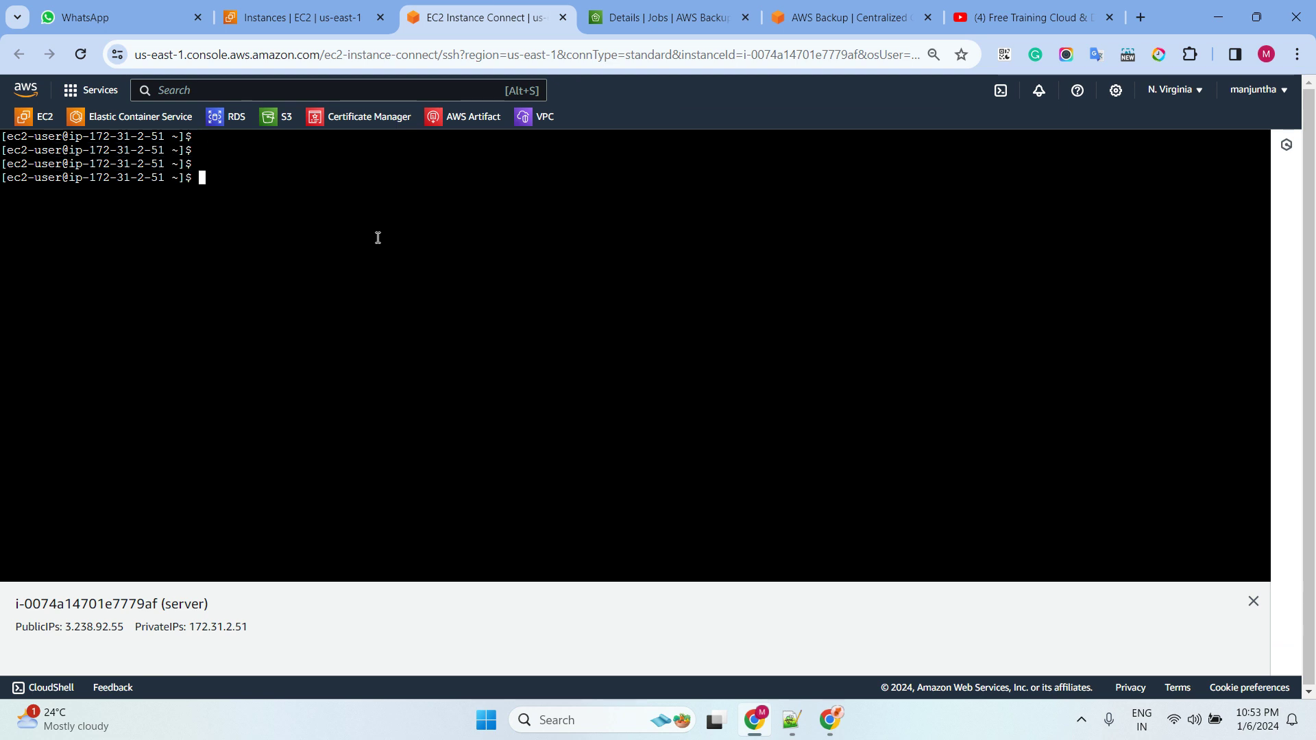
{"action": "left_click", "coordinate": [302, 17]}
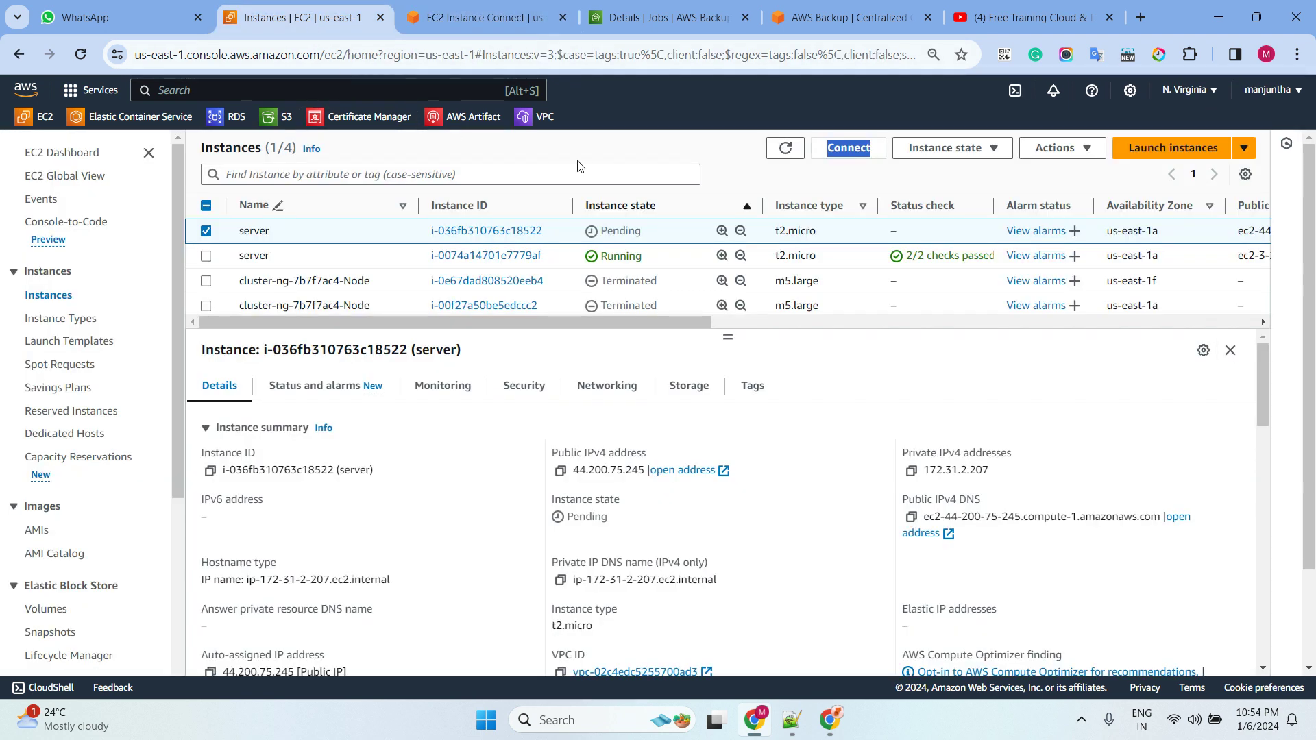
{"action": "left_click", "coordinate": [786, 148]}
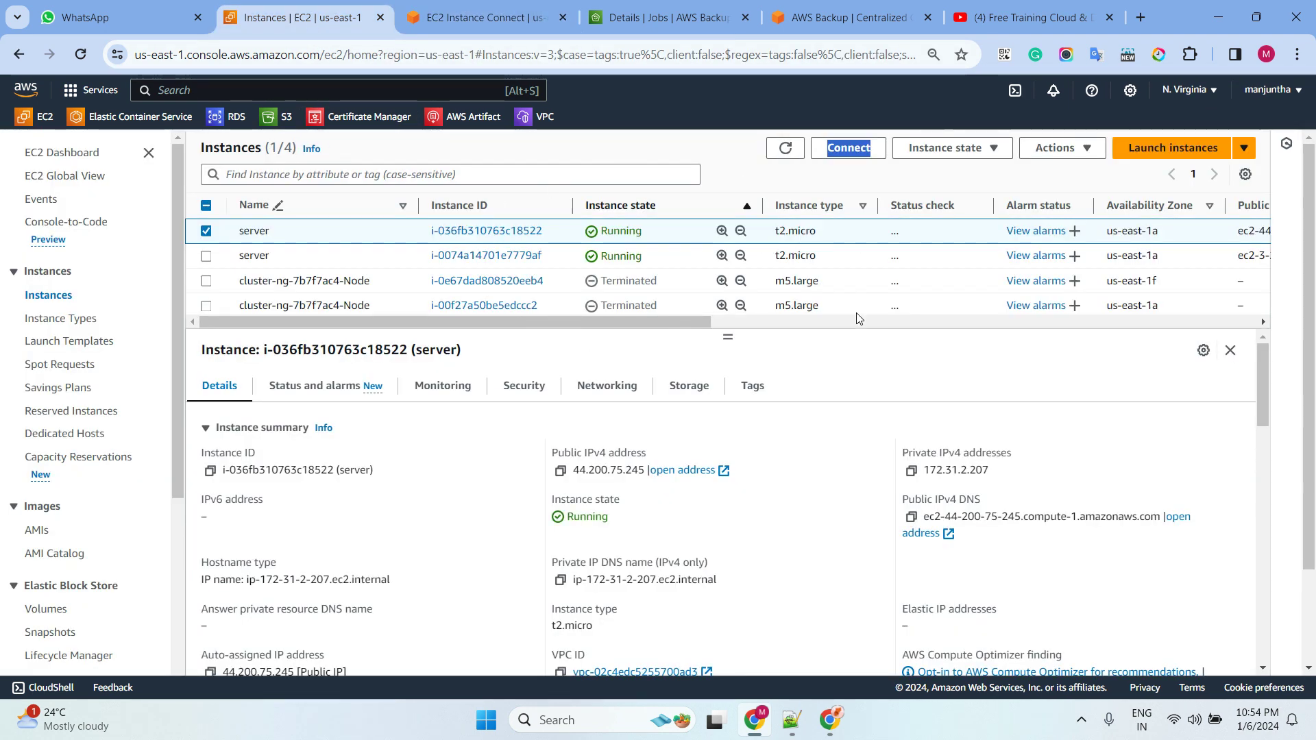
- Connect to the restored server instance through EC2 Instance Connect with the username ec2-user
{"action": "left_click", "coordinate": [848, 148]}
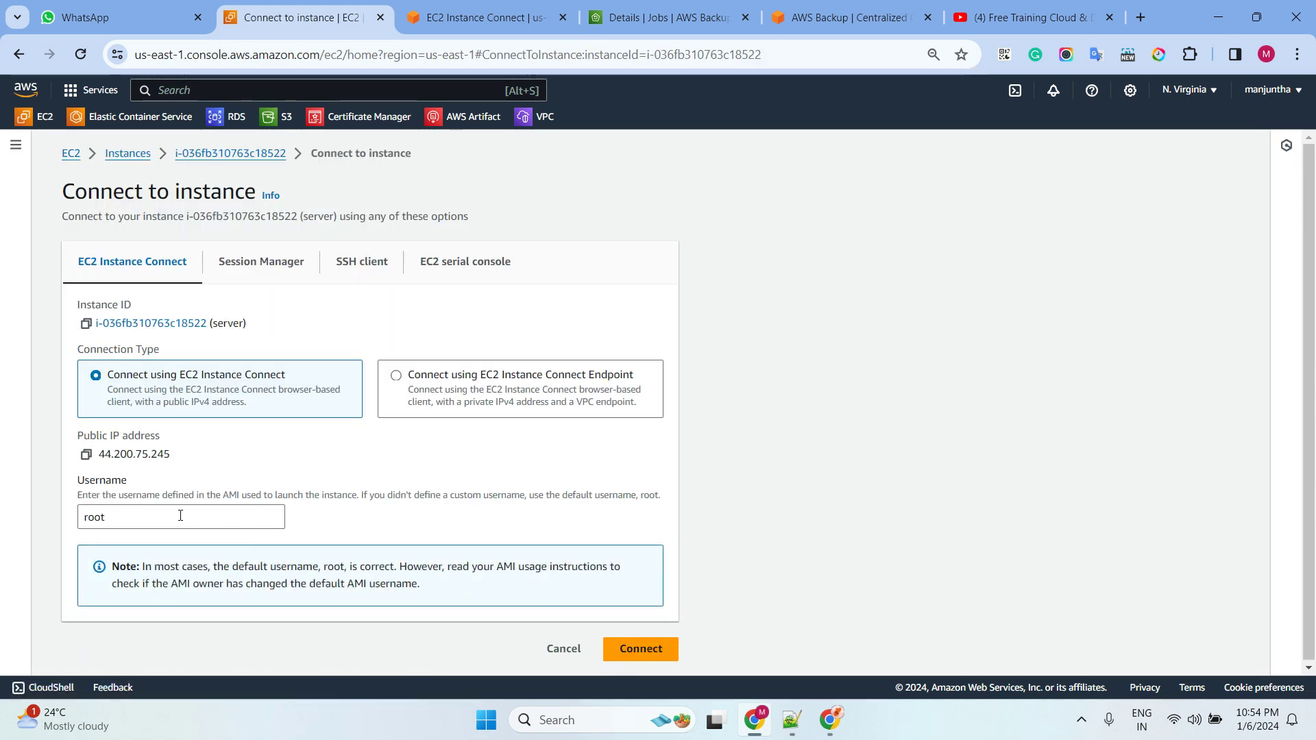
{"action": "left_click", "coordinate": [180, 515]}
{"action": "key", "text": "ctrl+a"}
{"action": "key", "text": "BackSpace"}
{"action": "type", "text": "ec"}
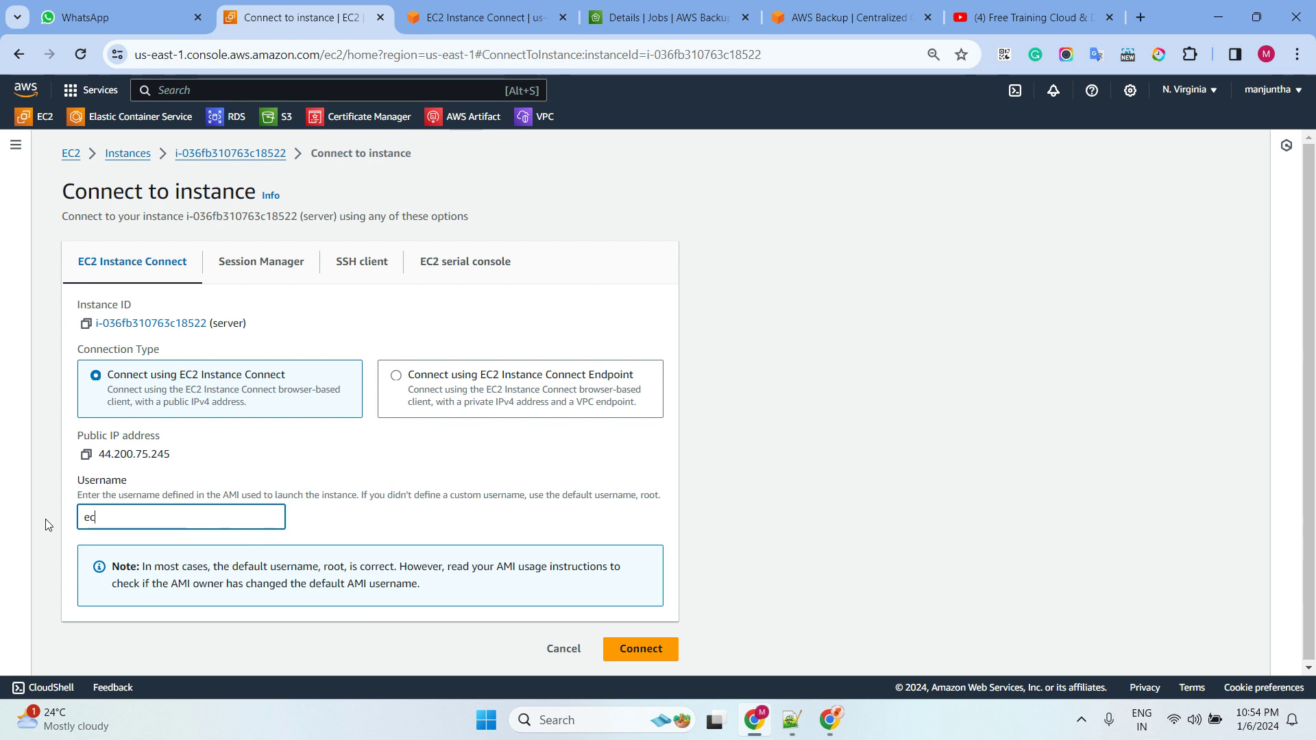
{"action": "type", "text": "2-user"}
{"action": "left_click", "coordinate": [647, 650]}
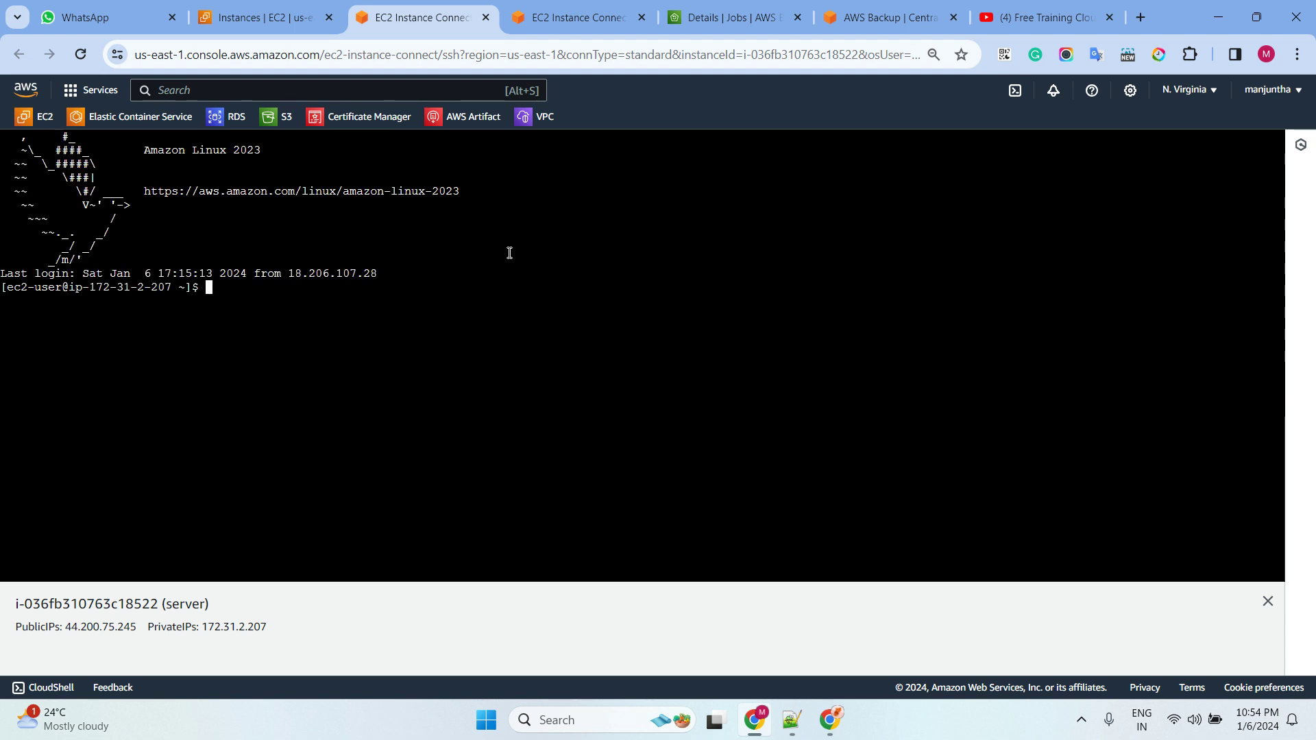
- Inspect the restored server's working directory, disk usage, block devices and running processes with pwd, df -h, lsblk and top
{"action": "key", "text": "Return"}
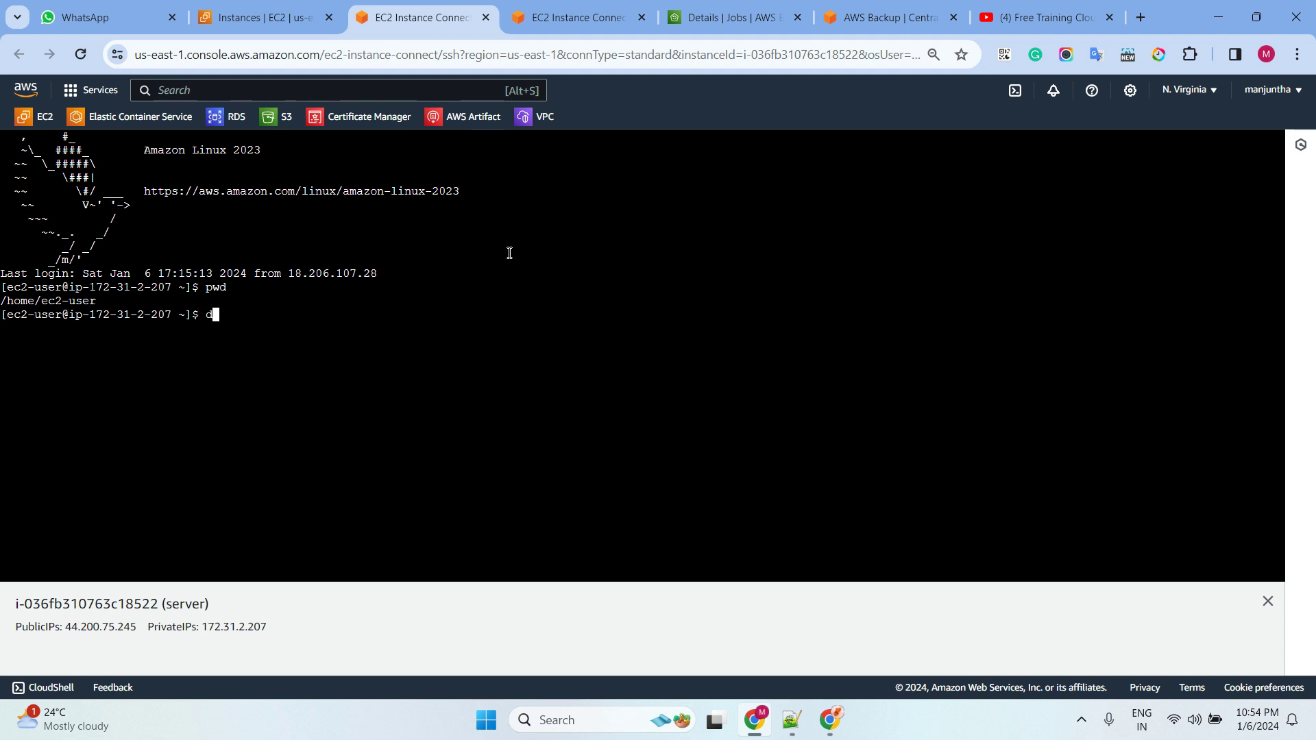
{"action": "type", "text": "df -h"}
{"action": "key", "text": "Return"}
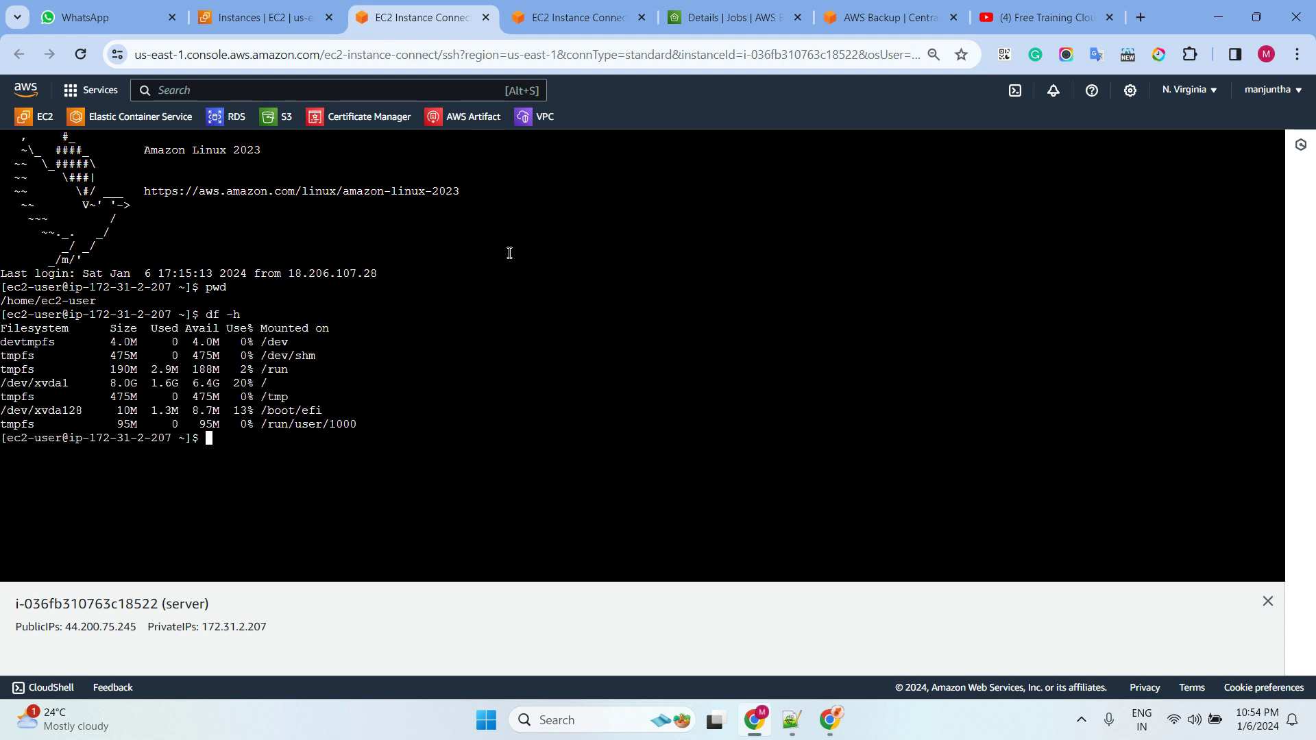
{"action": "type", "text": "lsblk"}
{"action": "key", "text": "Return"}
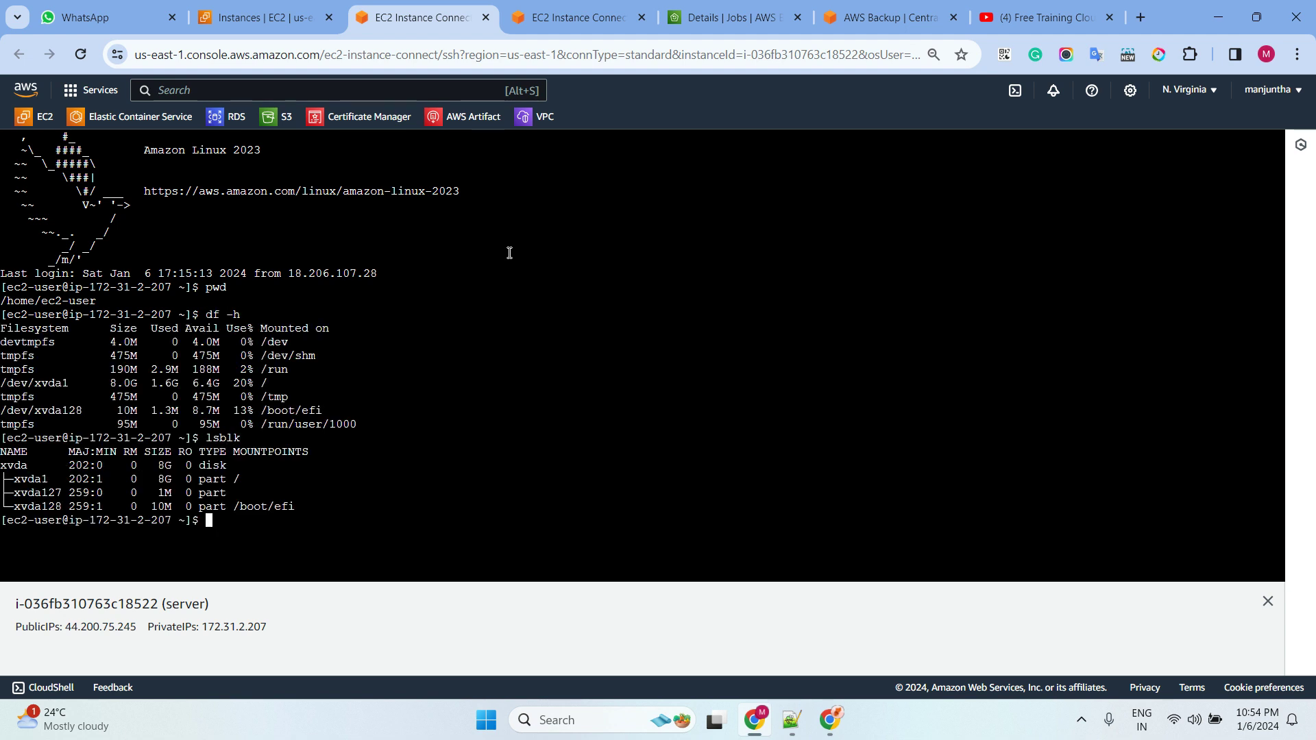
{"action": "type", "text": "top"}
{"action": "key", "text": "Return"}
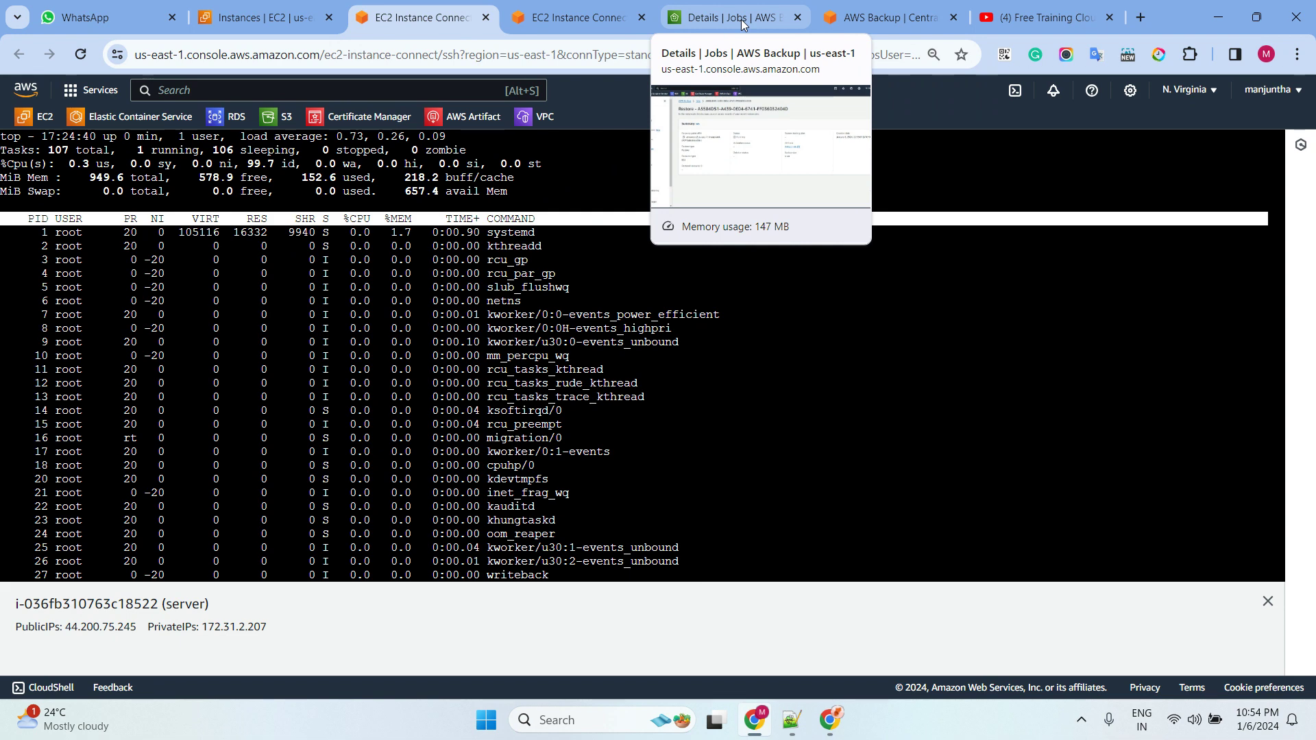
- View the AWS Backup FAQs page, and show the subscription options of the Free Training Cloud & Devops channel on YouTube
{"action": "left_click", "coordinate": [904, 17]}
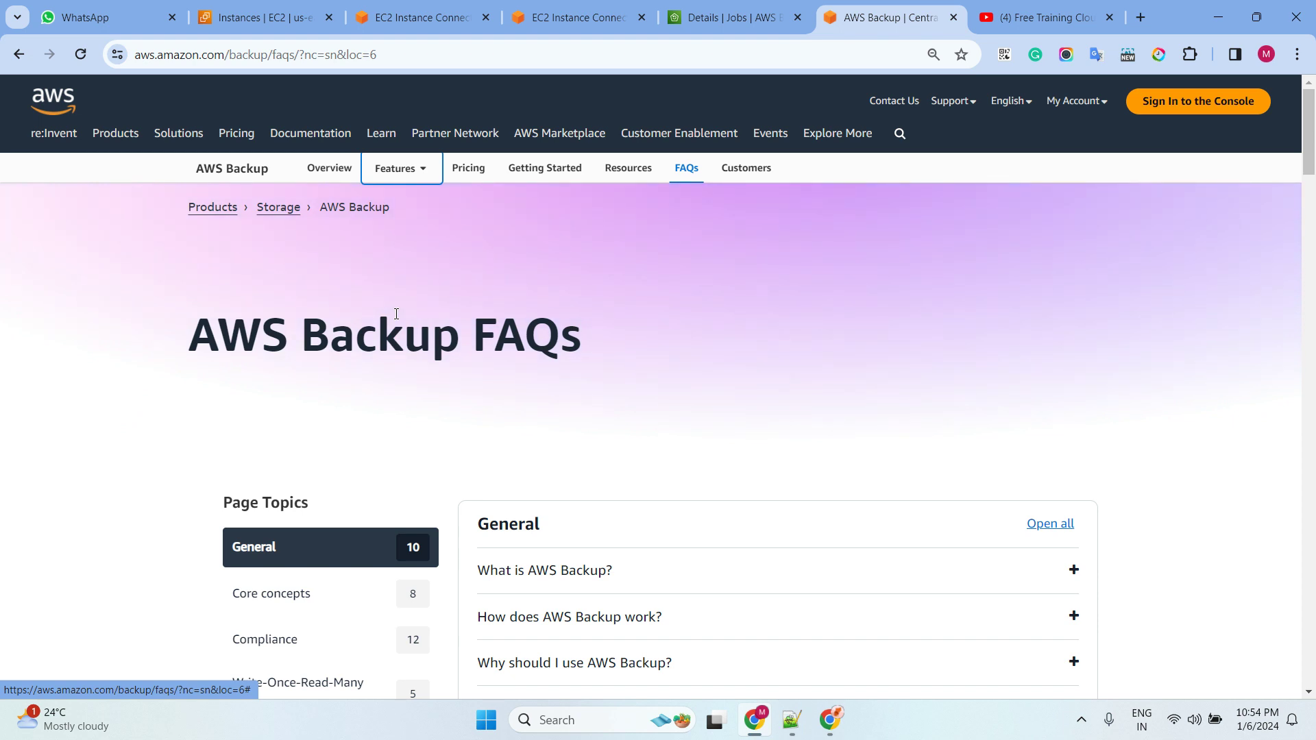
{"action": "left_click", "coordinate": [1043, 24]}
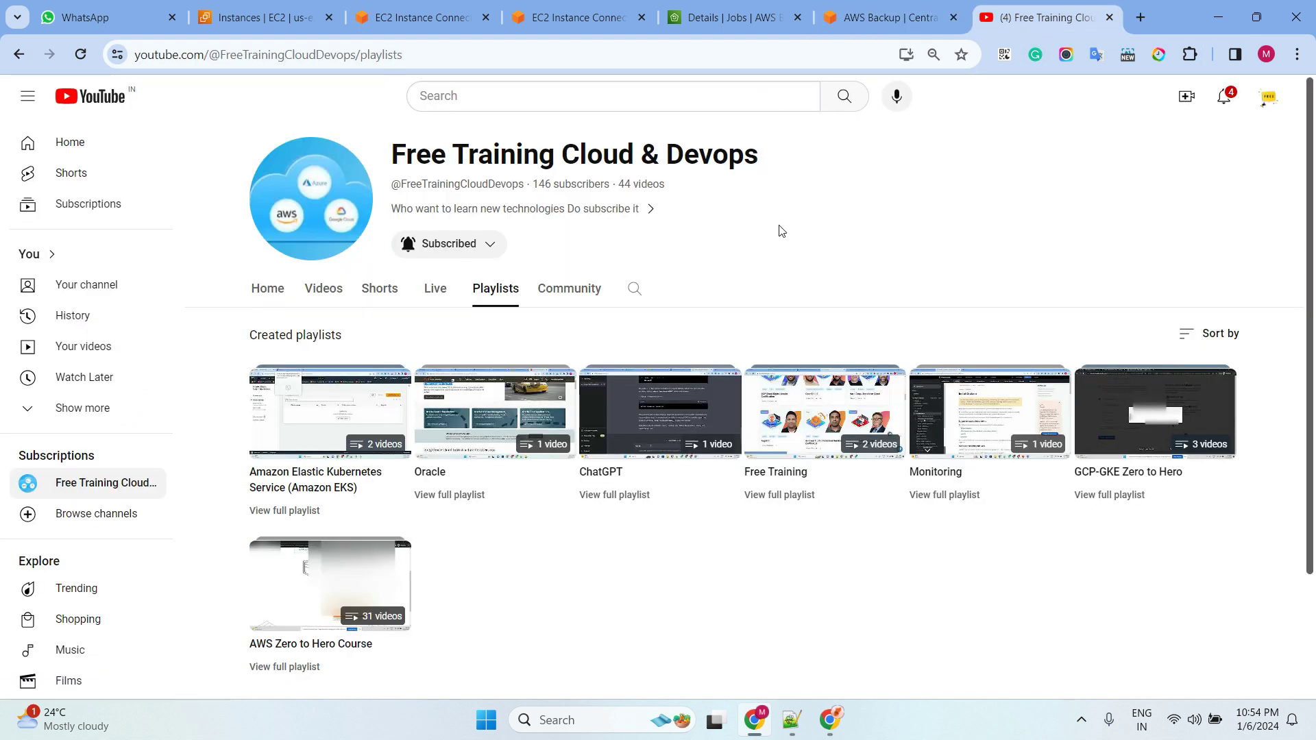
{"action": "left_click", "coordinate": [490, 245]}
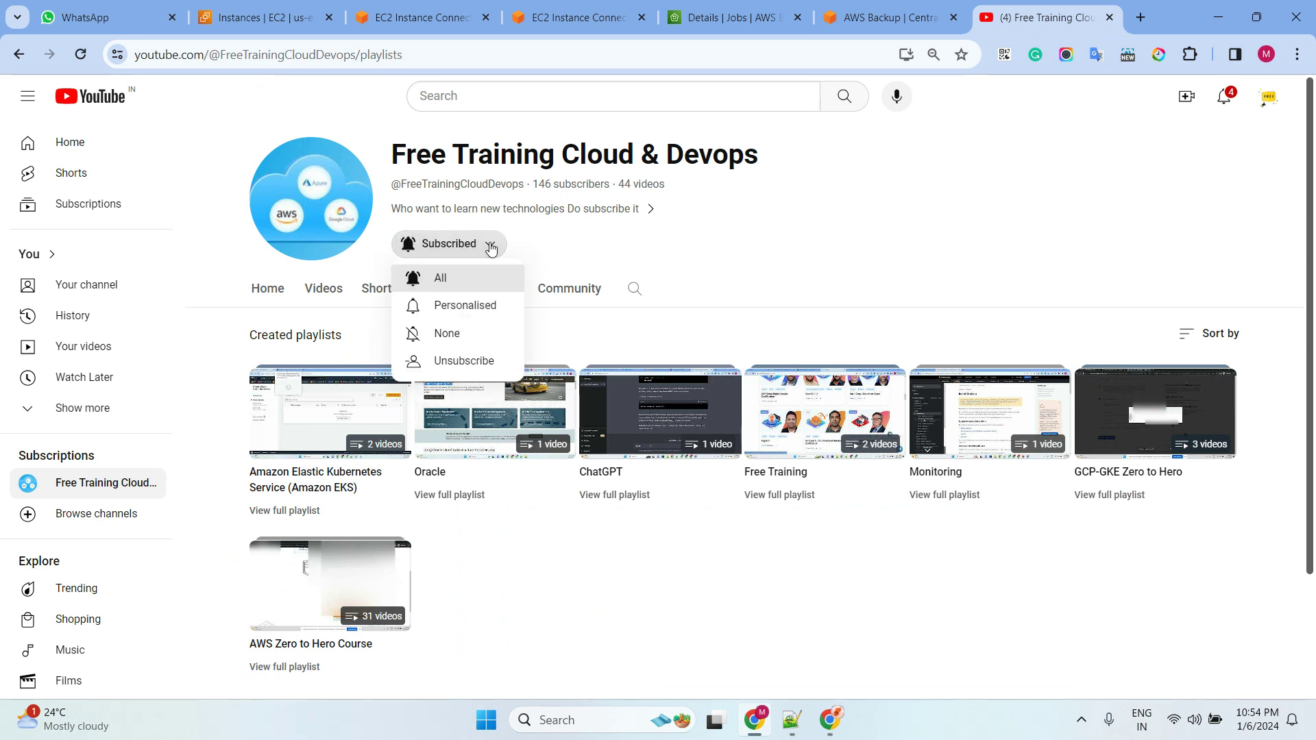